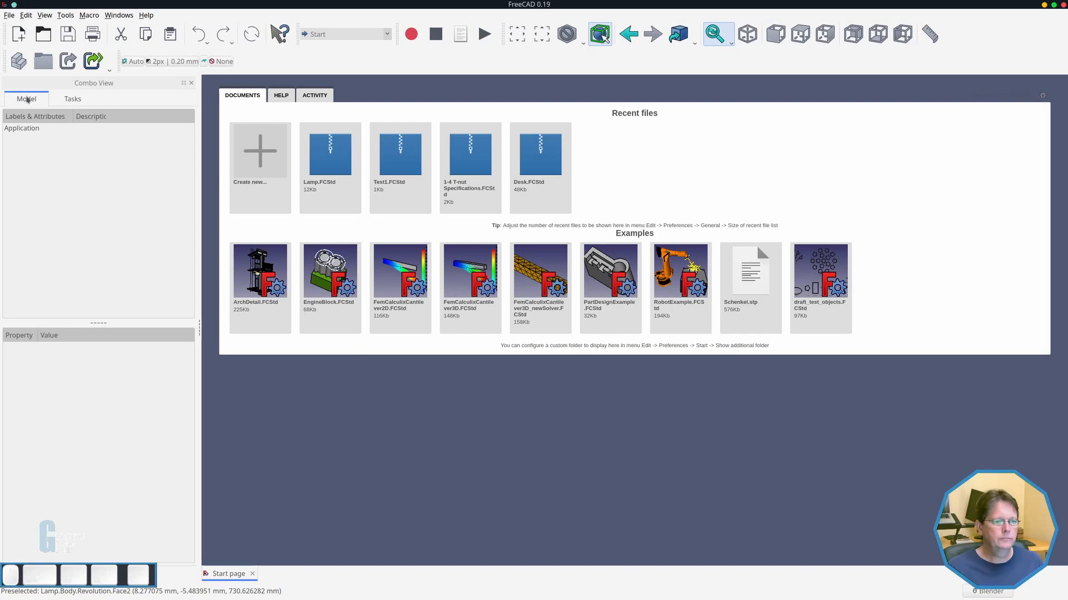
Open the existing Lamp.FCStd file and create a second document named Test1 alongside it.
click(44, 34)
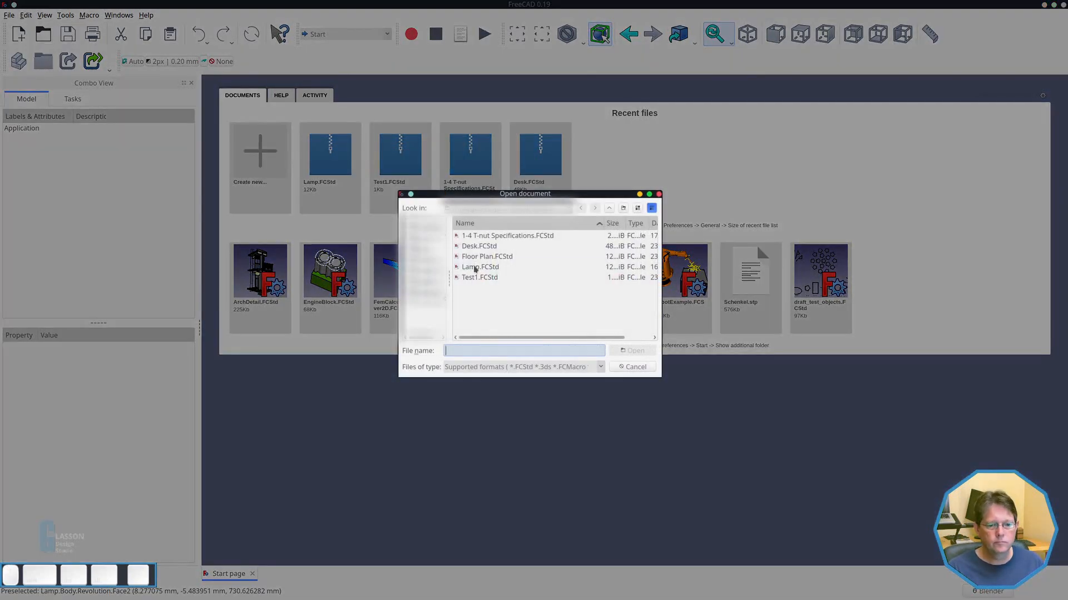
click(475, 267)
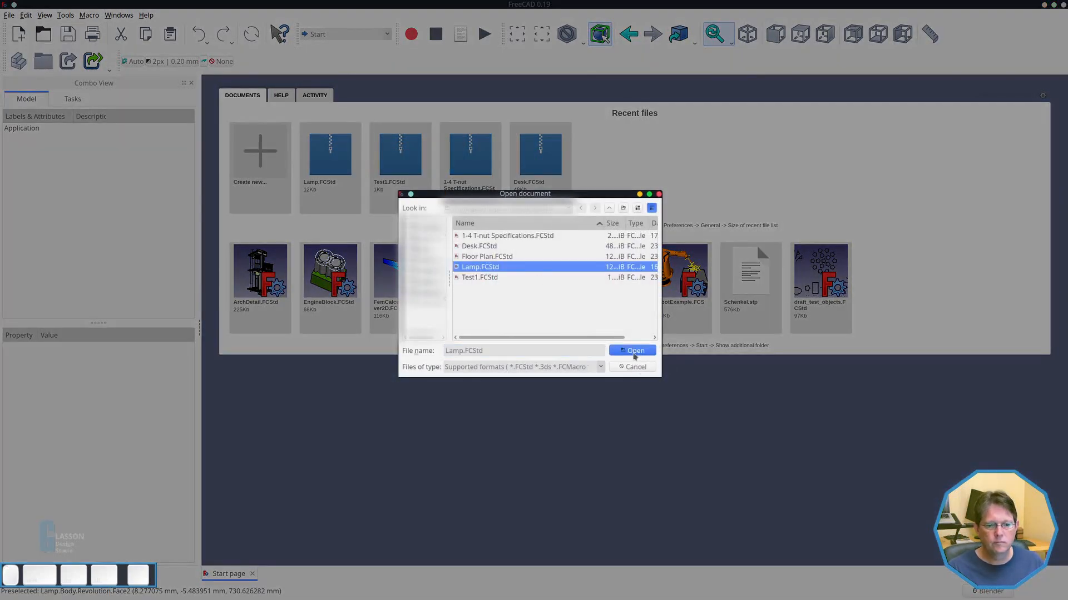
click(633, 351)
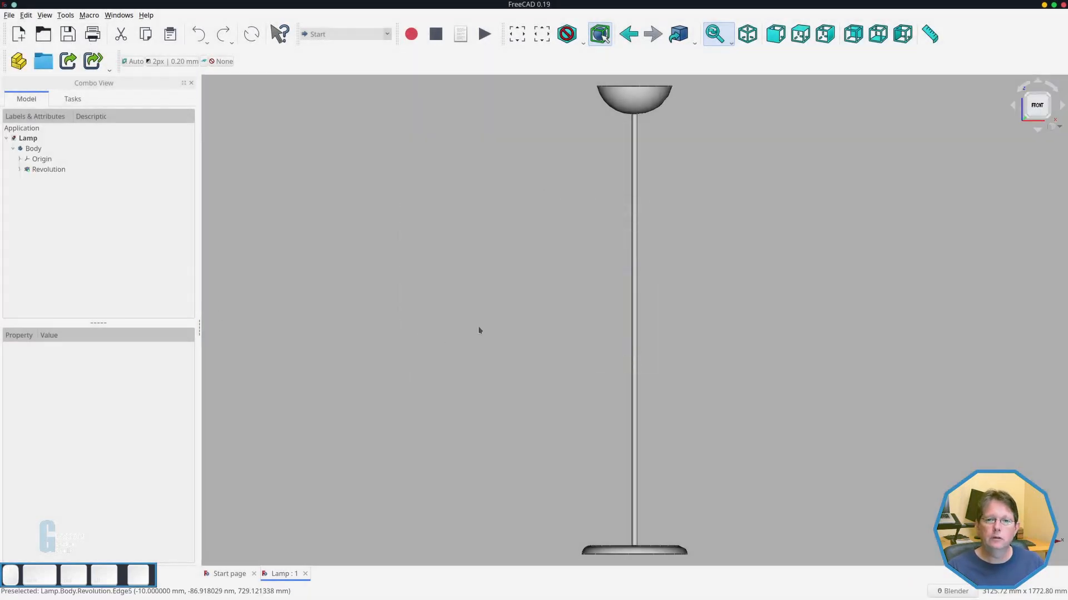
click(22, 37)
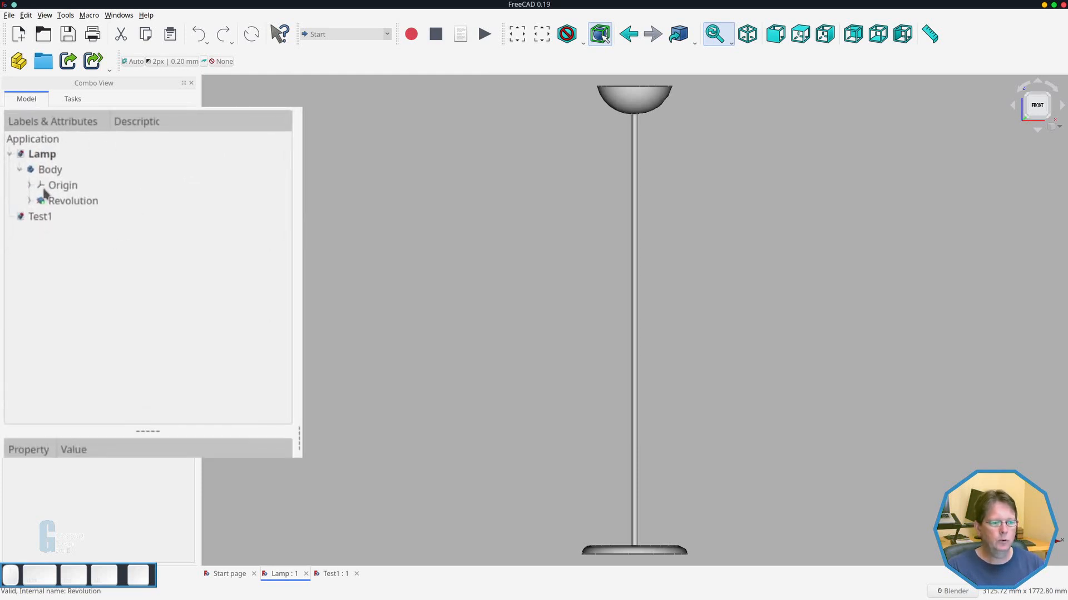
Create a link to the Lamp document's Body inside the Test1 document and fit the whole lamp in view.
click(29, 153)
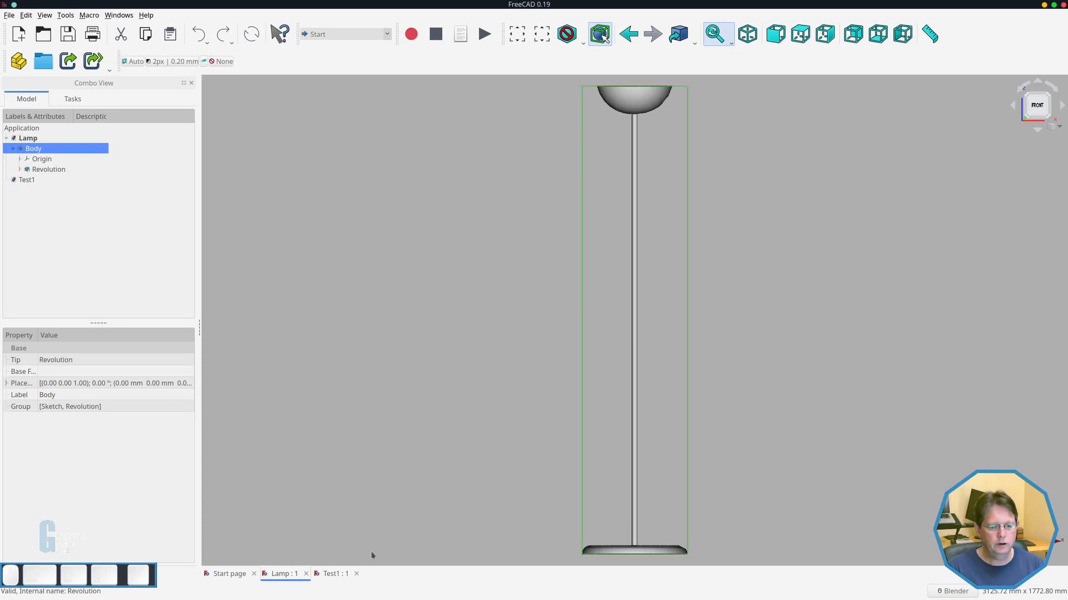
drag(332, 574, 331, 573)
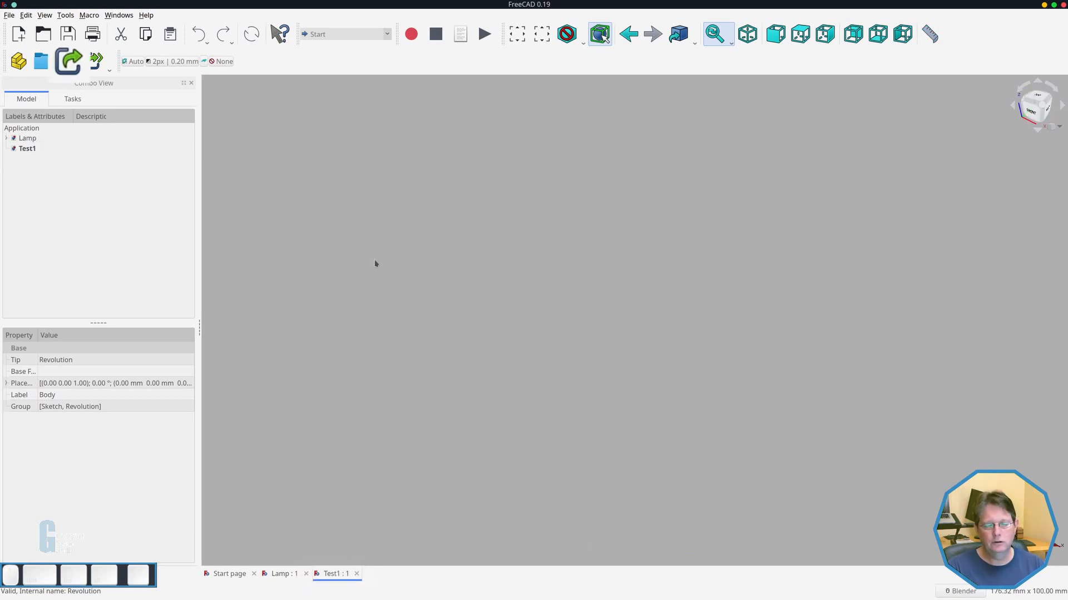
click(73, 66)
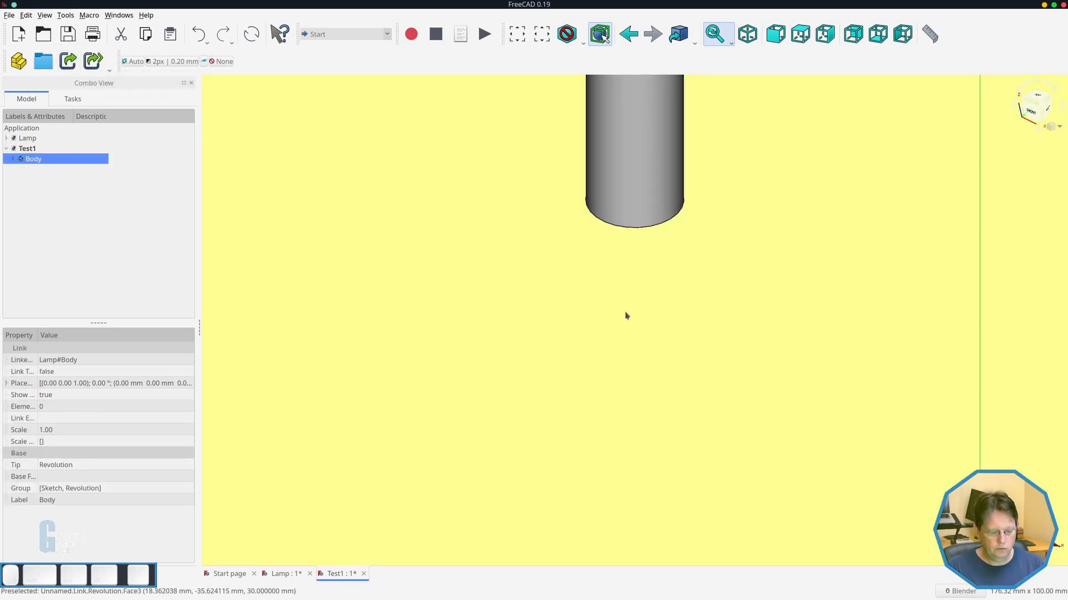
key(v)
key(f)
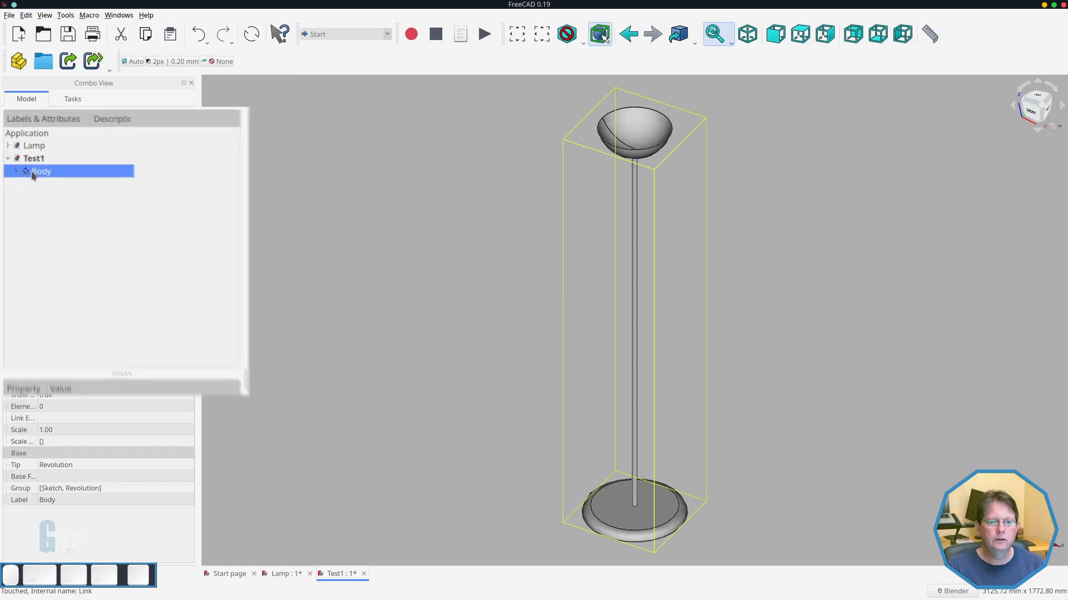
Save the Test1 document together with its dependent files.
click(333, 224)
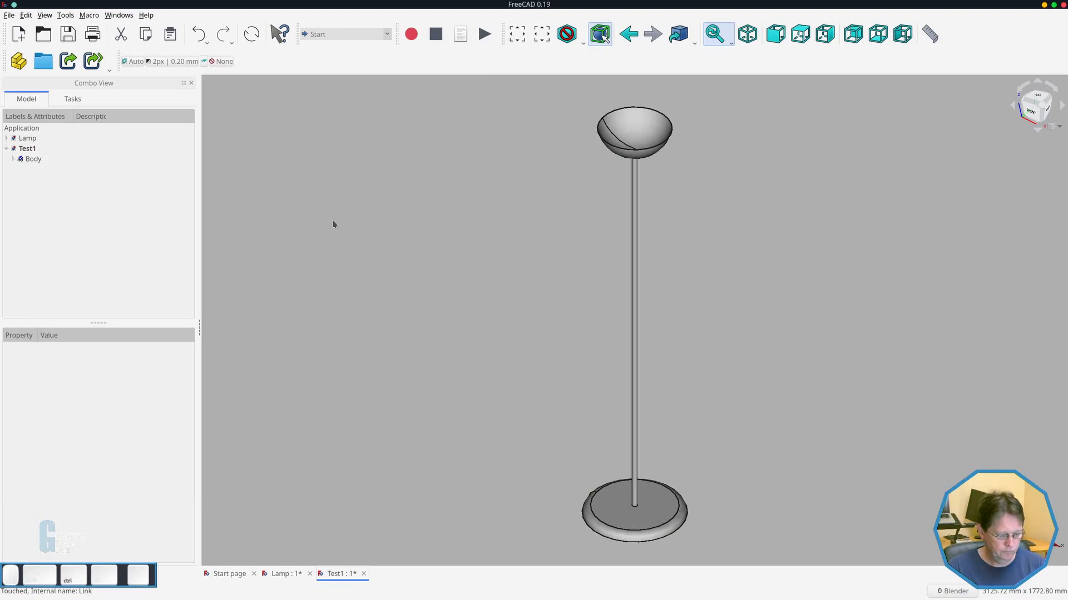
key(ctrl+s)
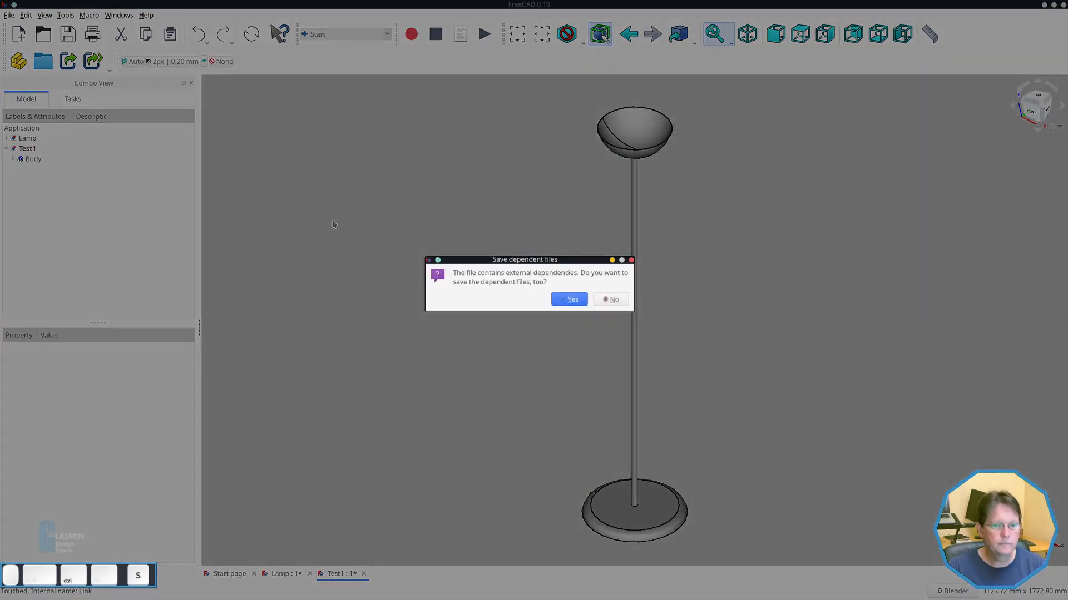
click(569, 303)
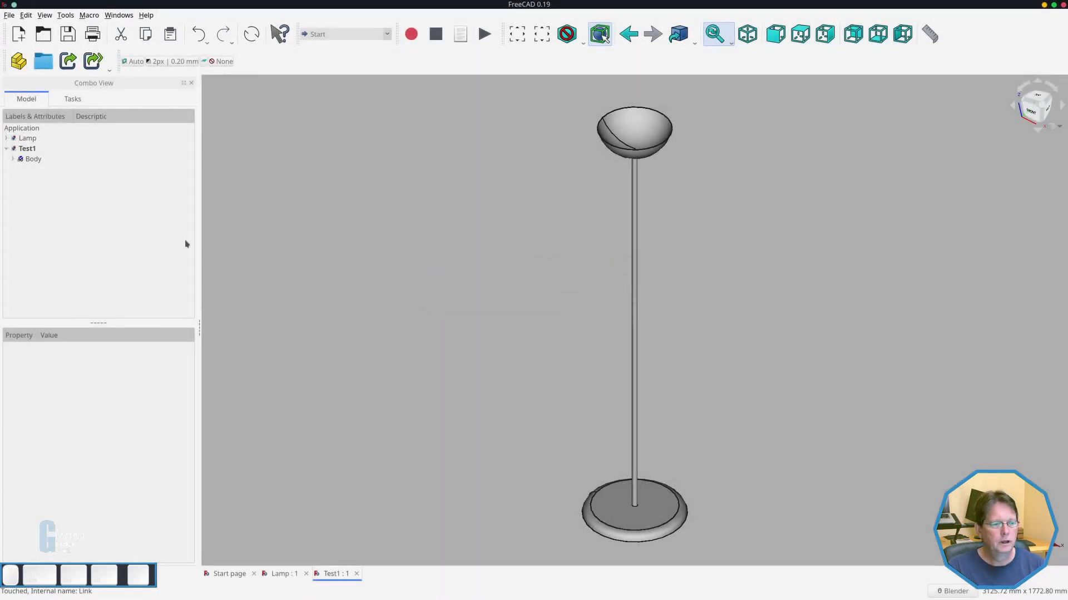
In the Lamp document, edit the Revolution's sketch to set the bowl's vertical height to 150 mm, then close the sketch.
click(282, 574)
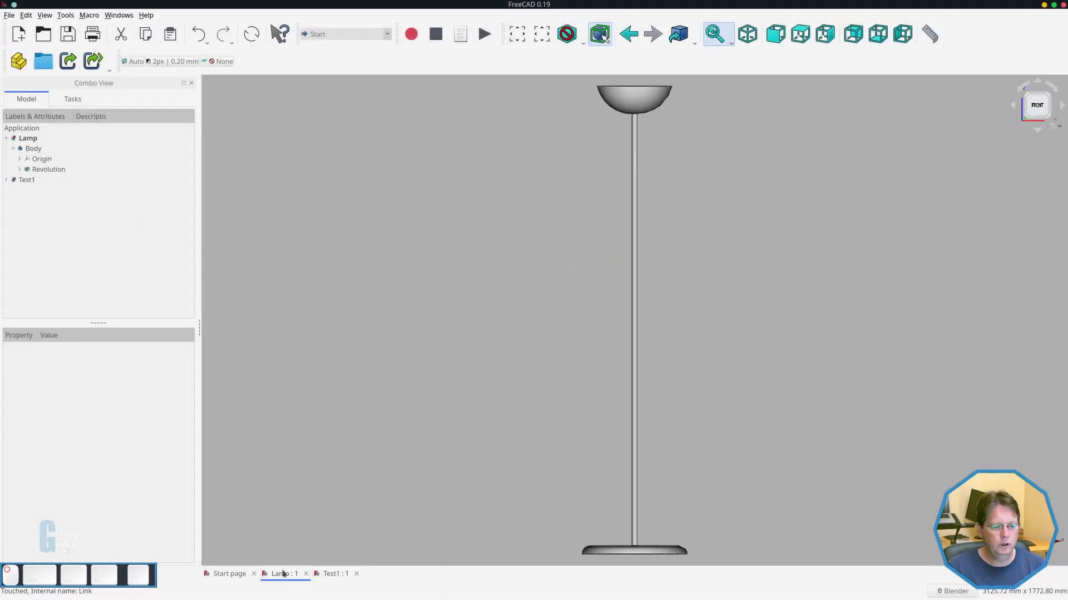
click(21, 169)
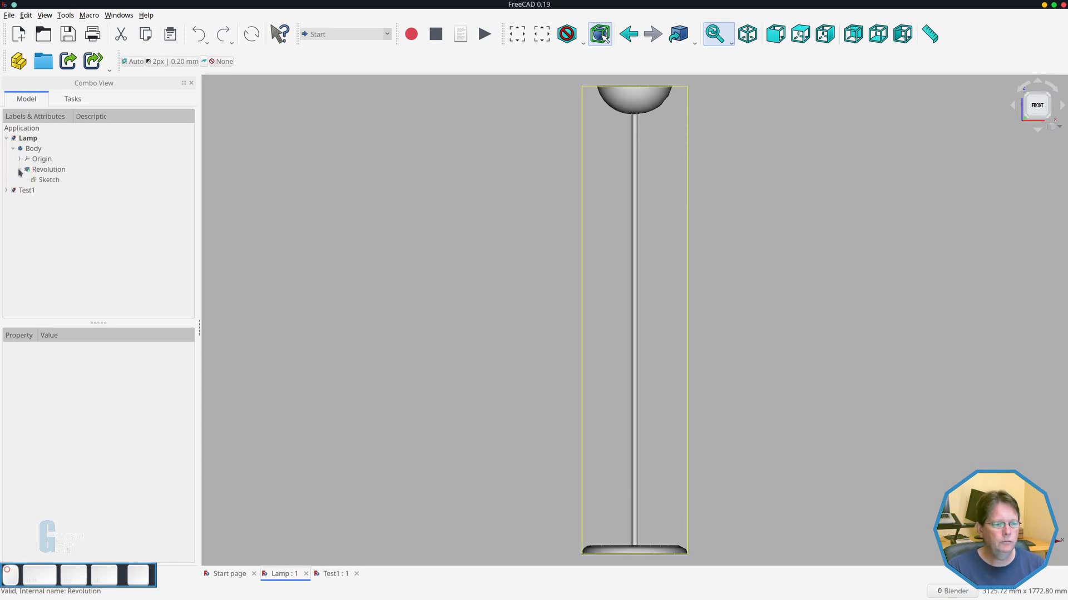
click(48, 179)
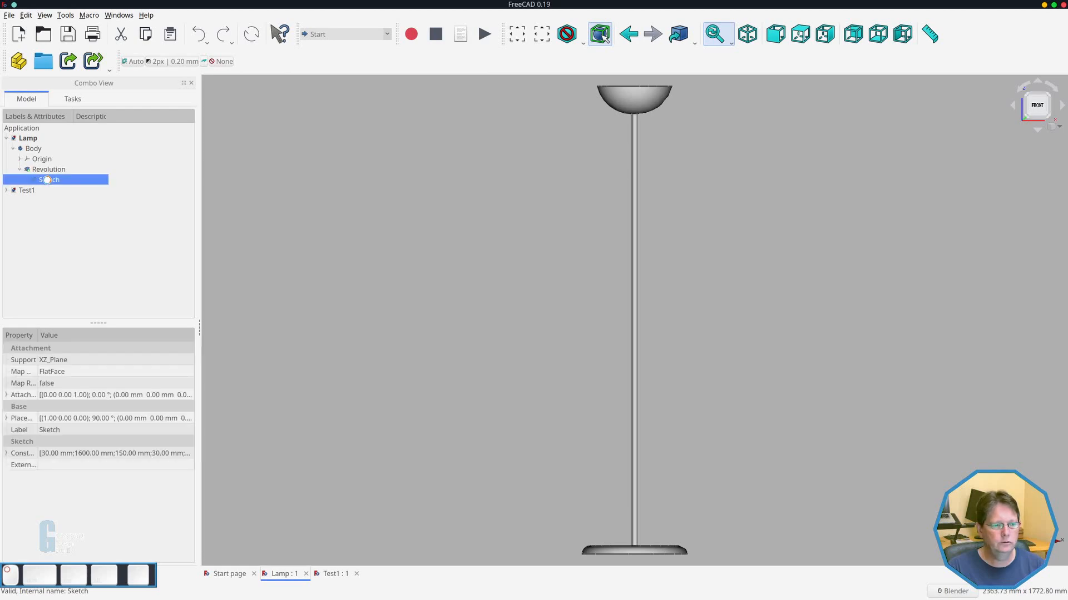
double_click(47, 179)
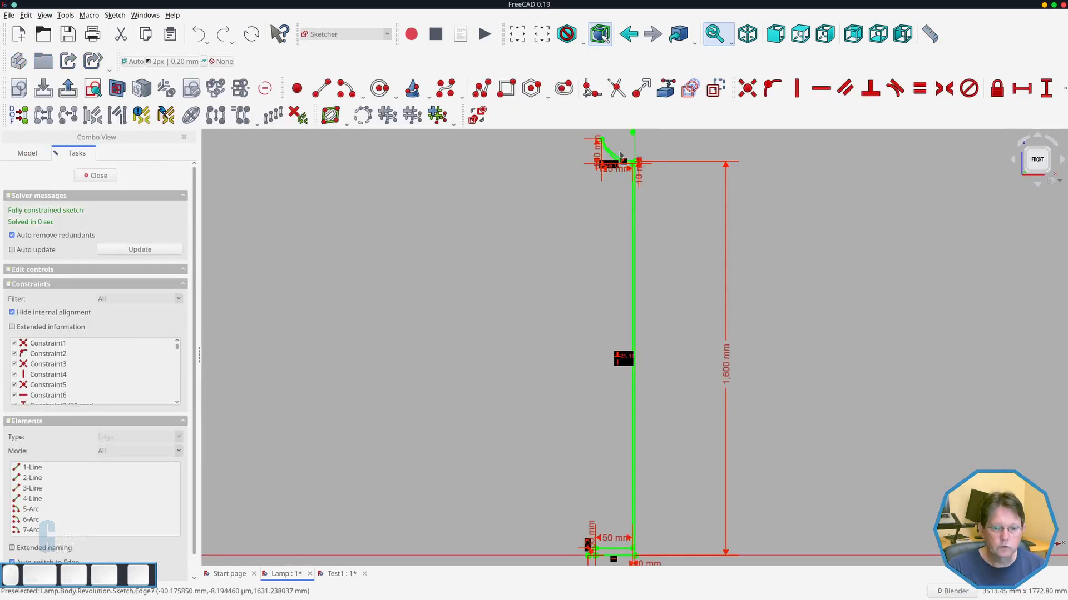
scroll(620, 155, up, 4)
scroll(620, 167, up, 2)
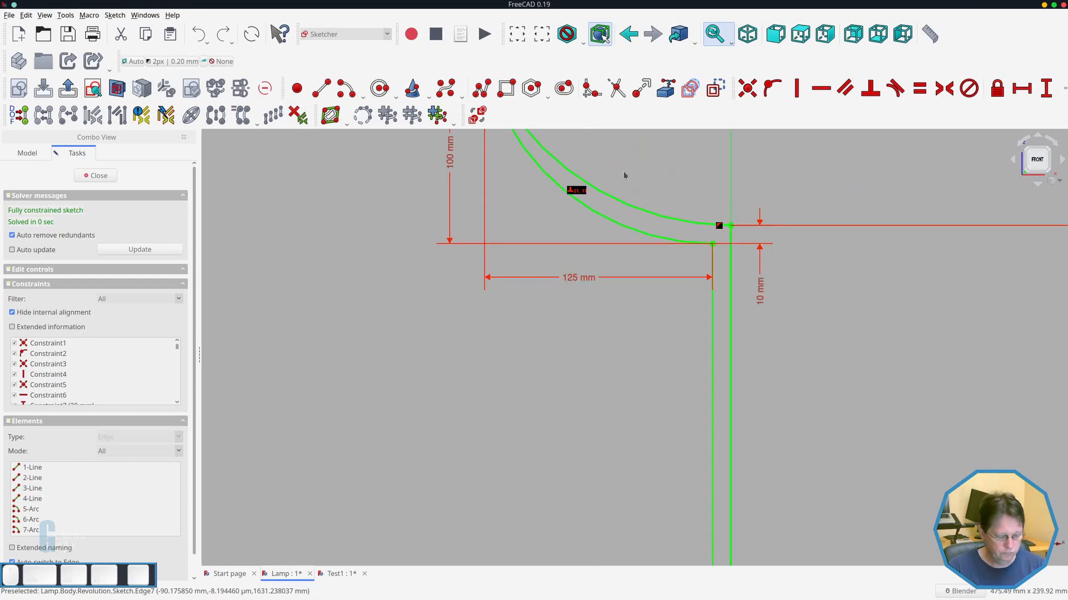
shift+middle_drag(624, 175, 621, 341)
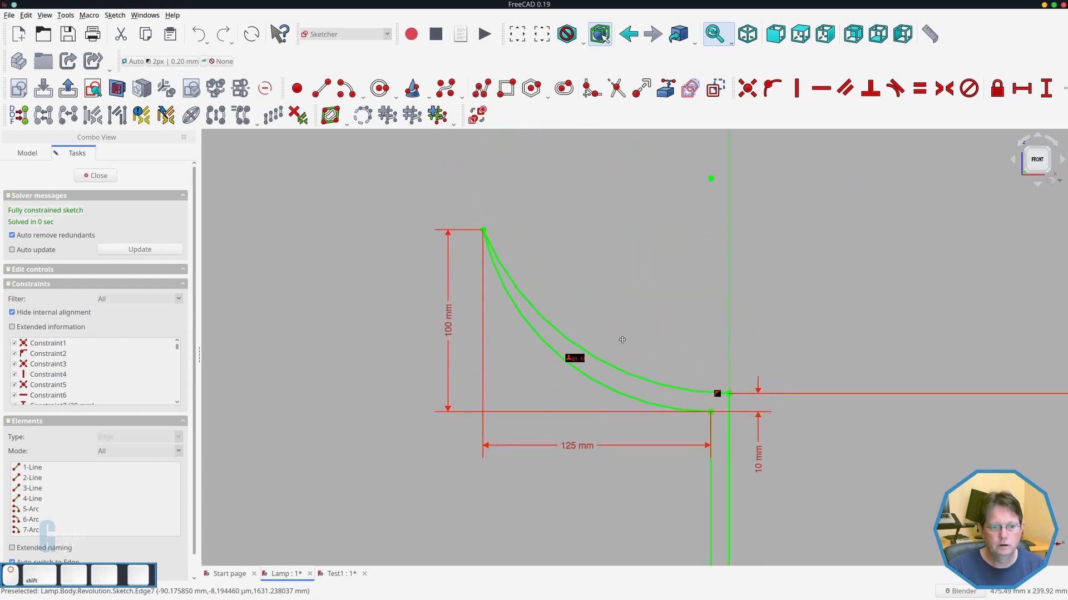
double_click(456, 328)
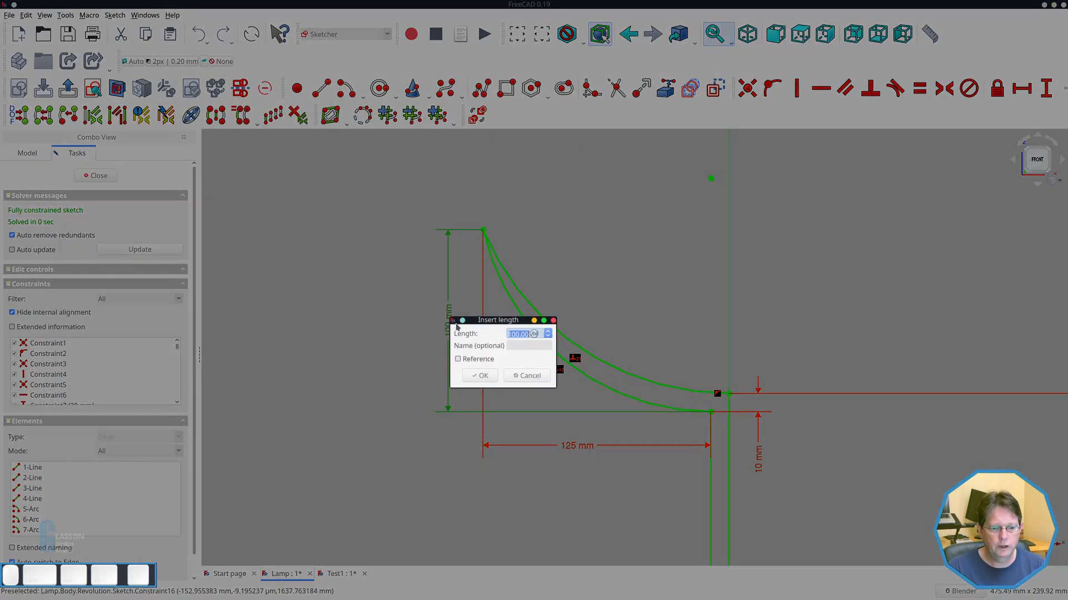
text(150)
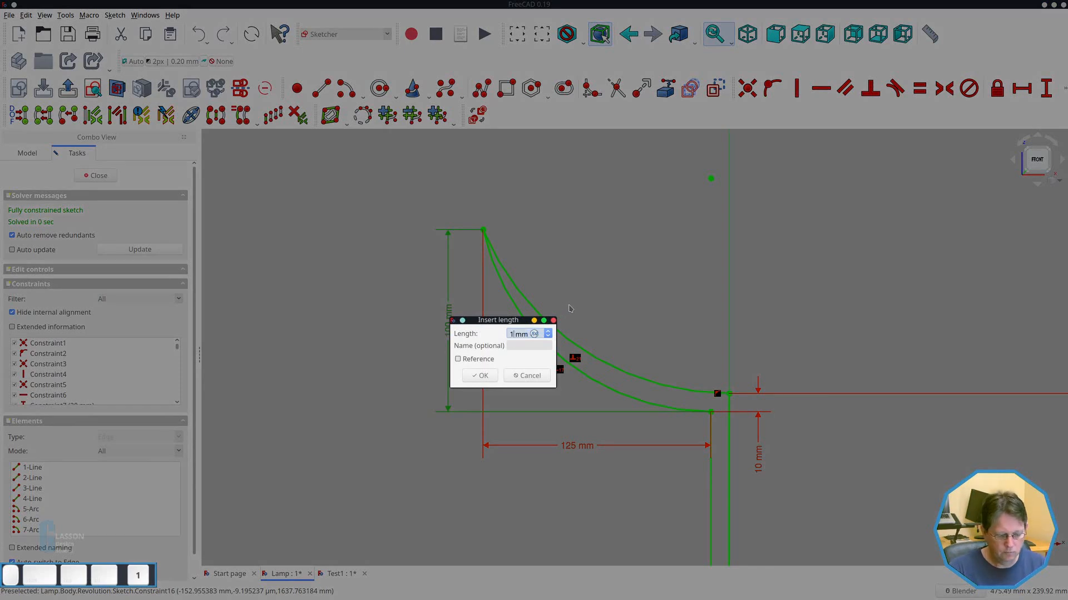
key(Return)
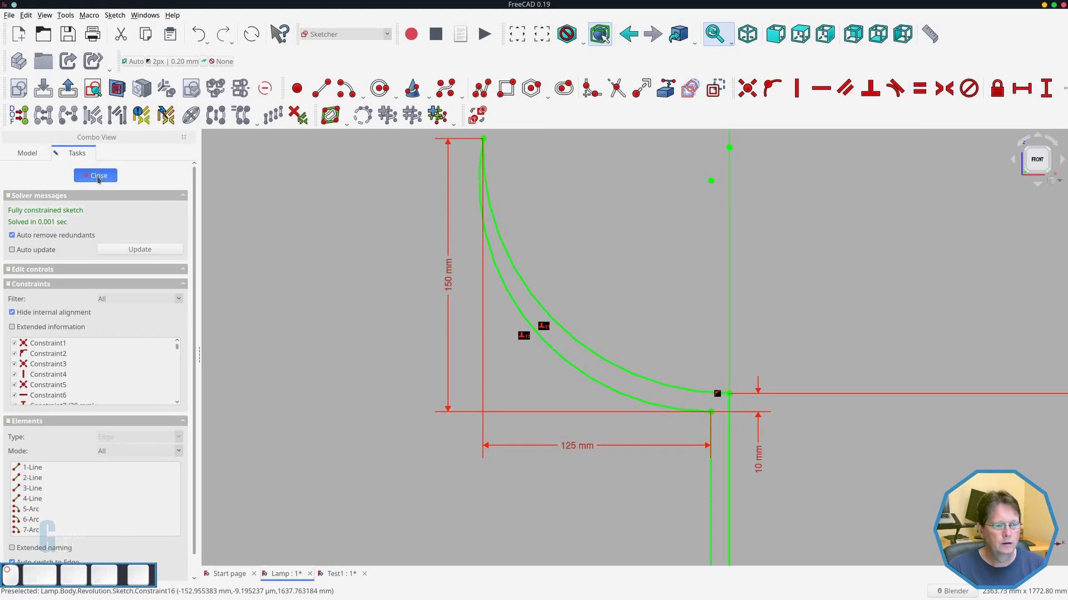
click(95, 175)
Fit the whole revised lamp in view and save the Lamp document.
scroll(477, 284, up, 2)
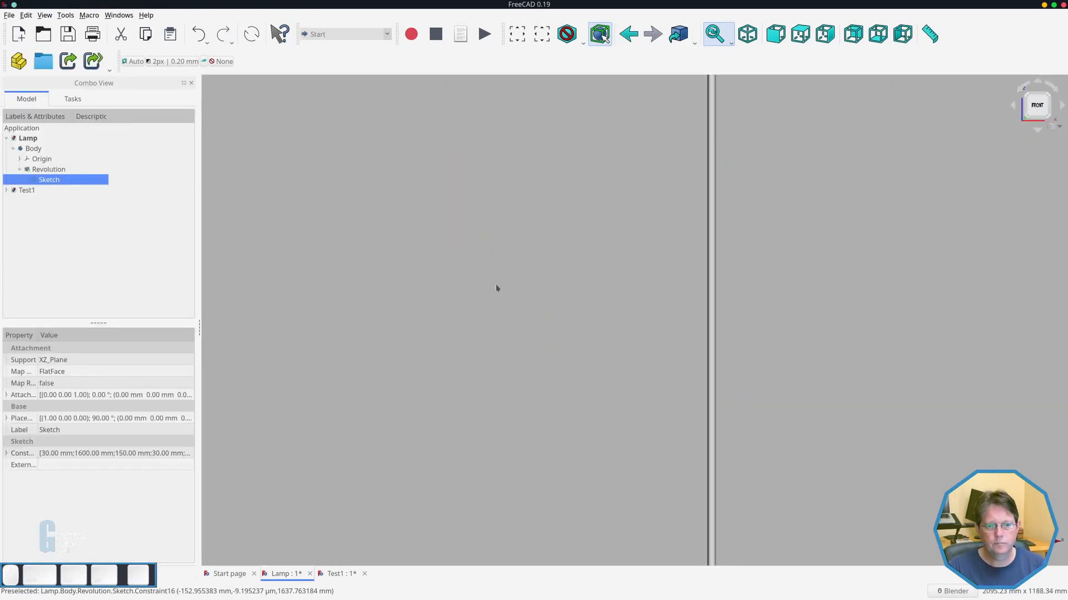
key(v)
key(f)
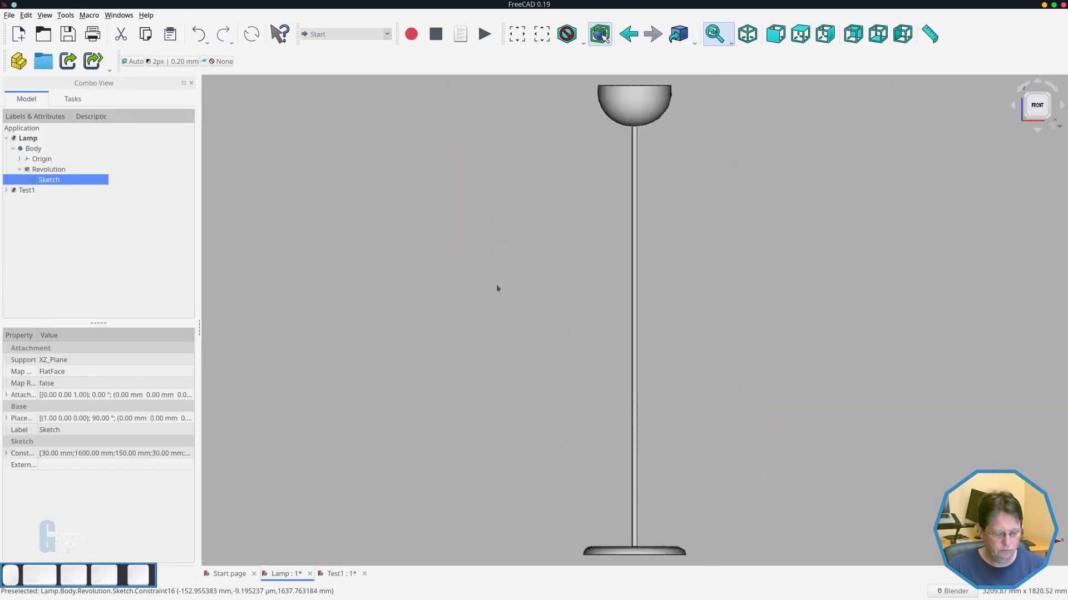
key(ctrl+s)
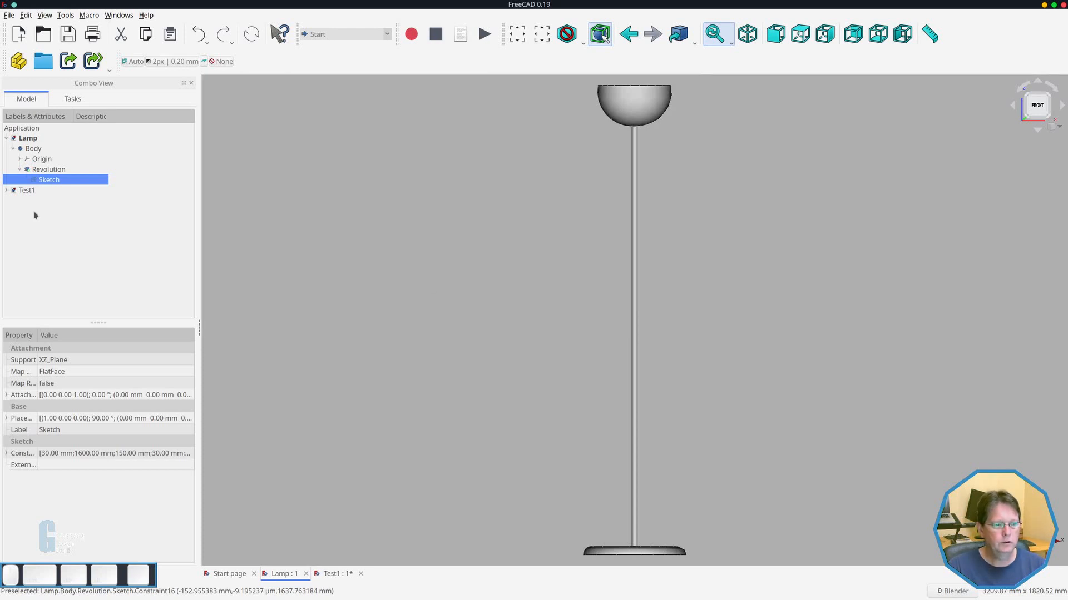
Examine the linked lamp's bowl from the front in the Test1 document.
click(333, 574)
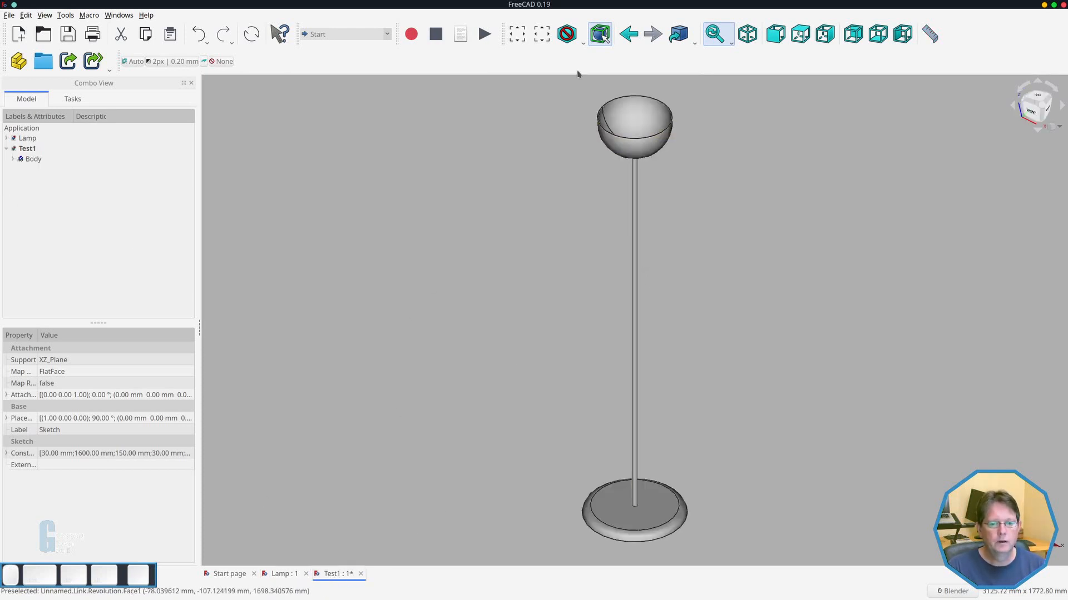
click(775, 34)
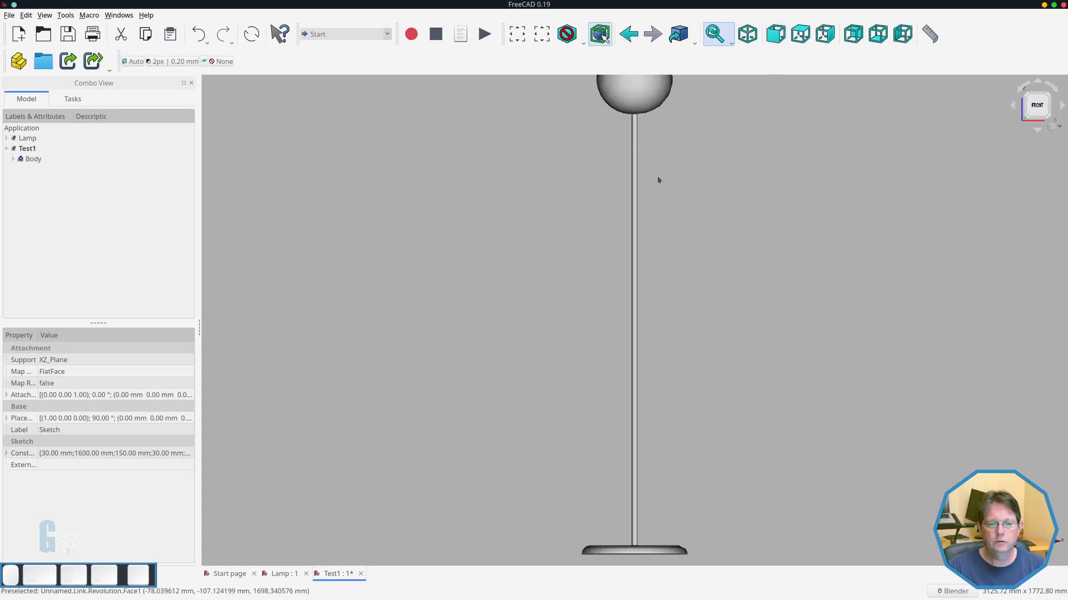
scroll(657, 137, up, 2)
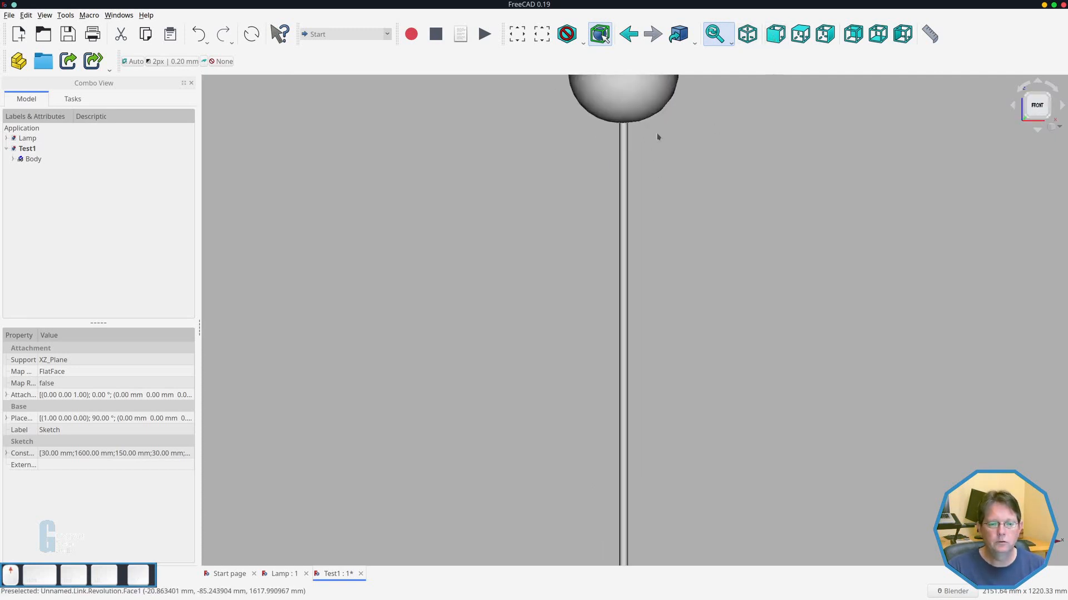
scroll(657, 137, up, 3)
shift+middle_drag(620, 146, 638, 405)
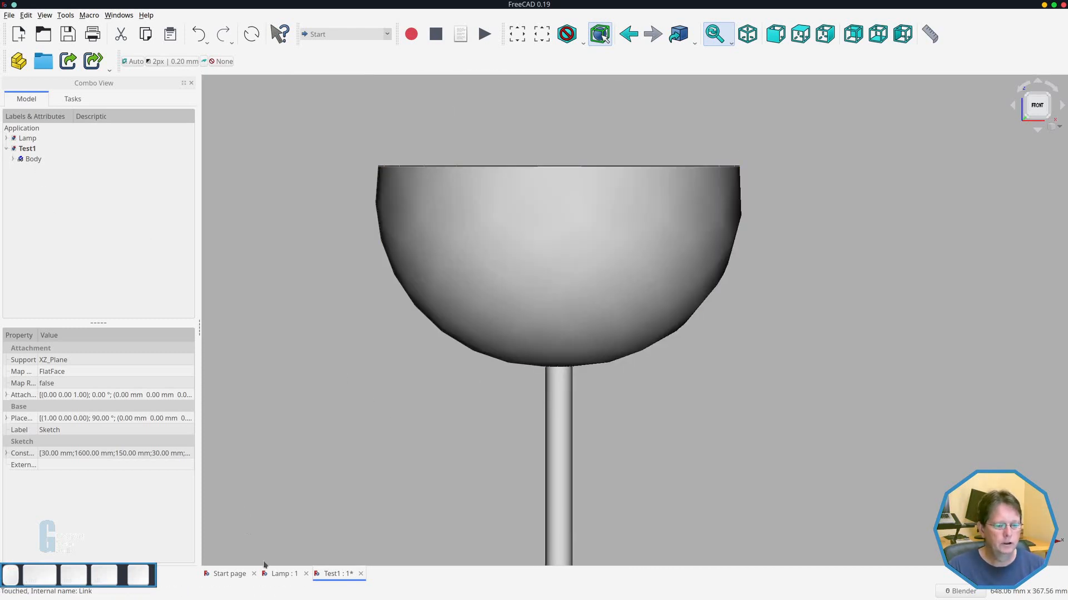
Edit the Lamp document's Revolution sketch again, setting the bowl's vertical height to 20 mm, and close the sketch.
click(276, 574)
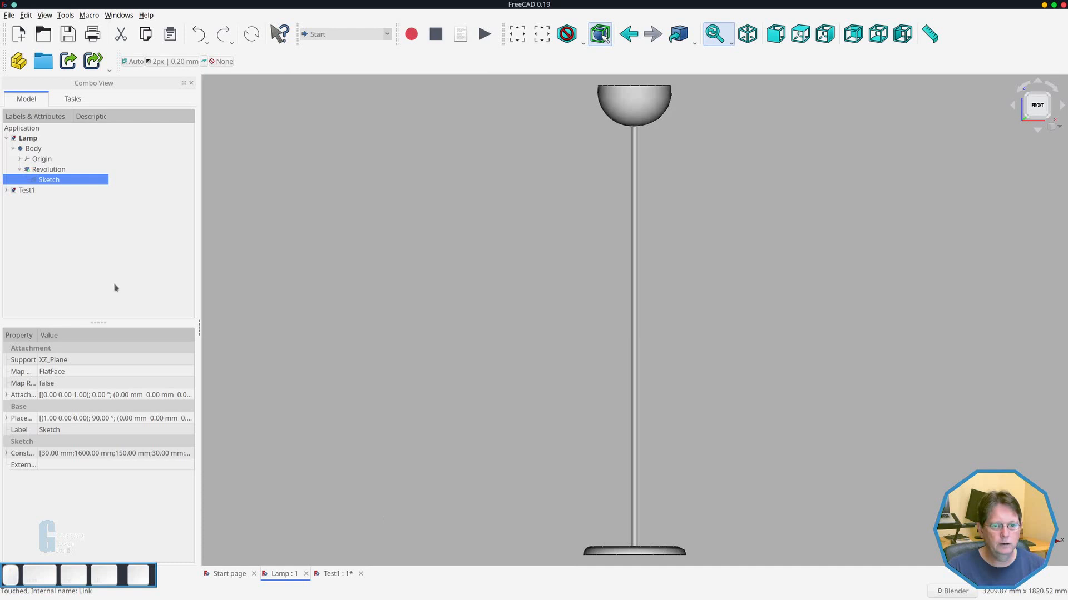
double_click(49, 179)
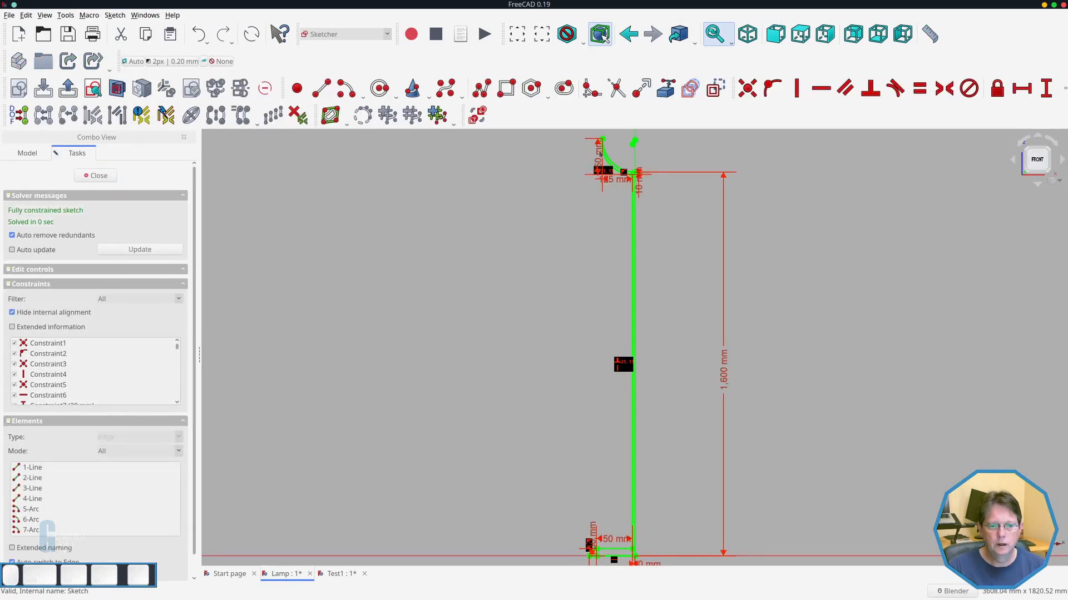
scroll(599, 153, up, 8)
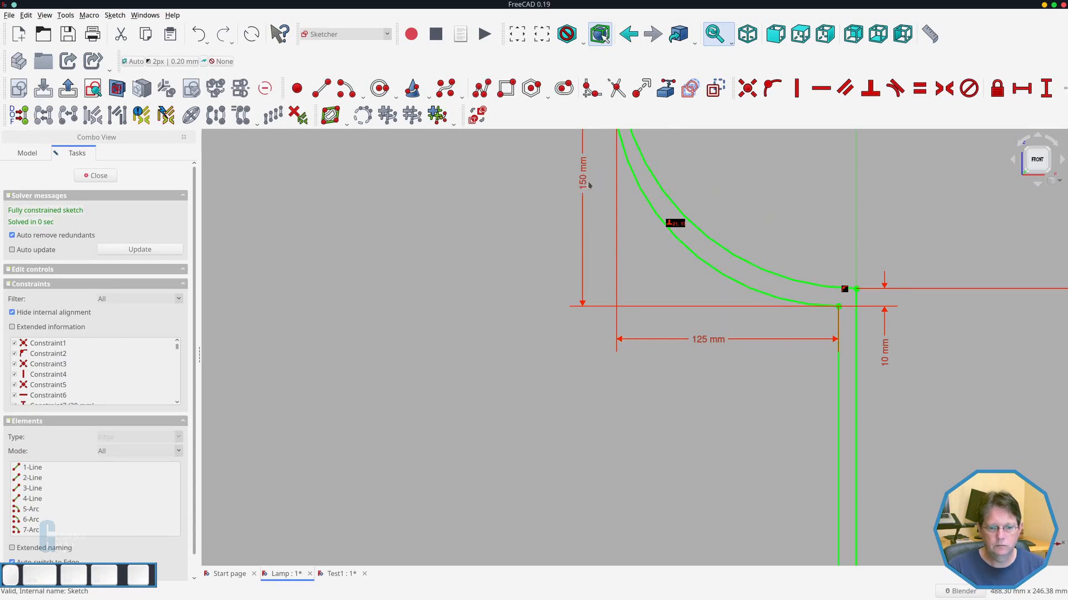
shift+middle_drag(772, 204, 656, 395)
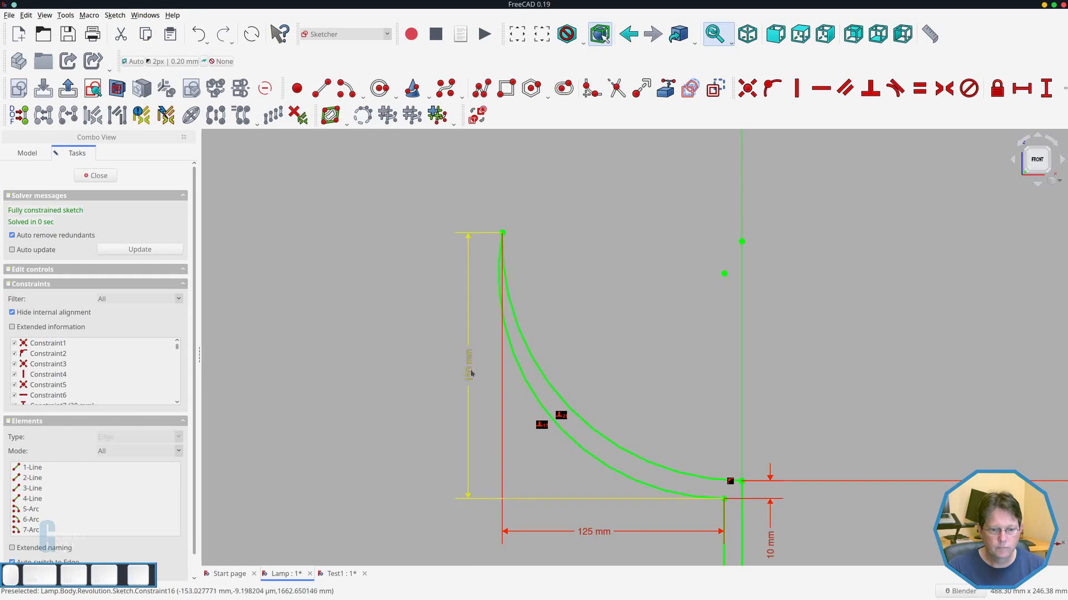
double_click(469, 374)
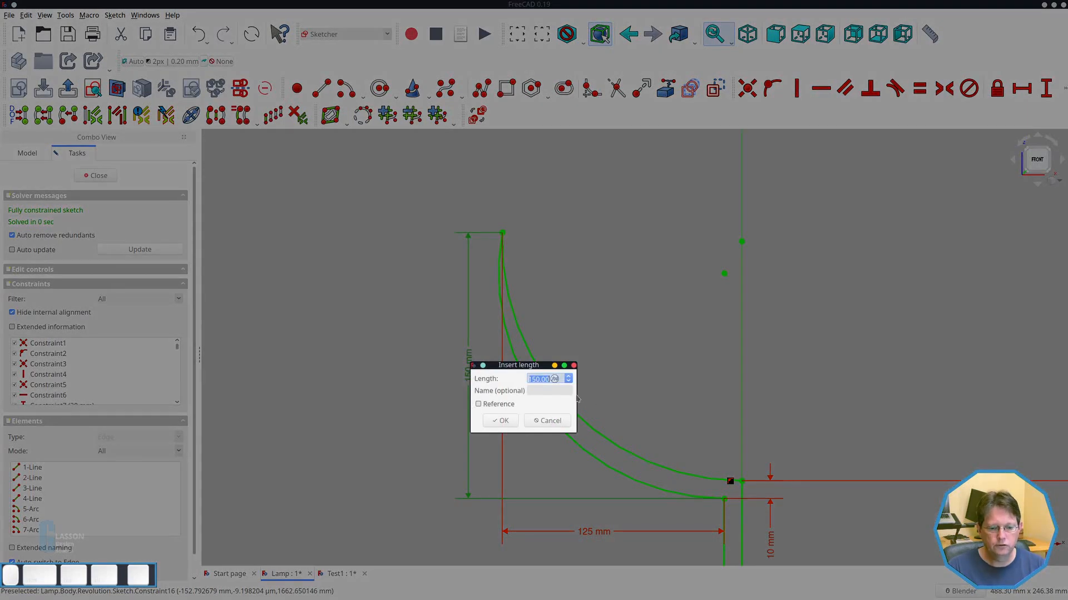
text(20)
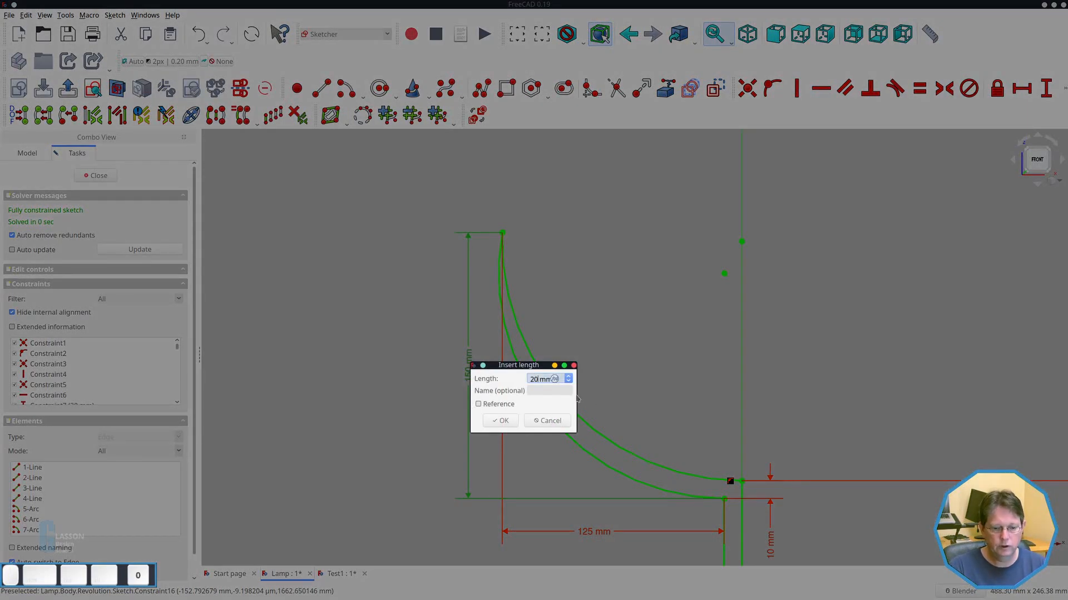
click(507, 426)
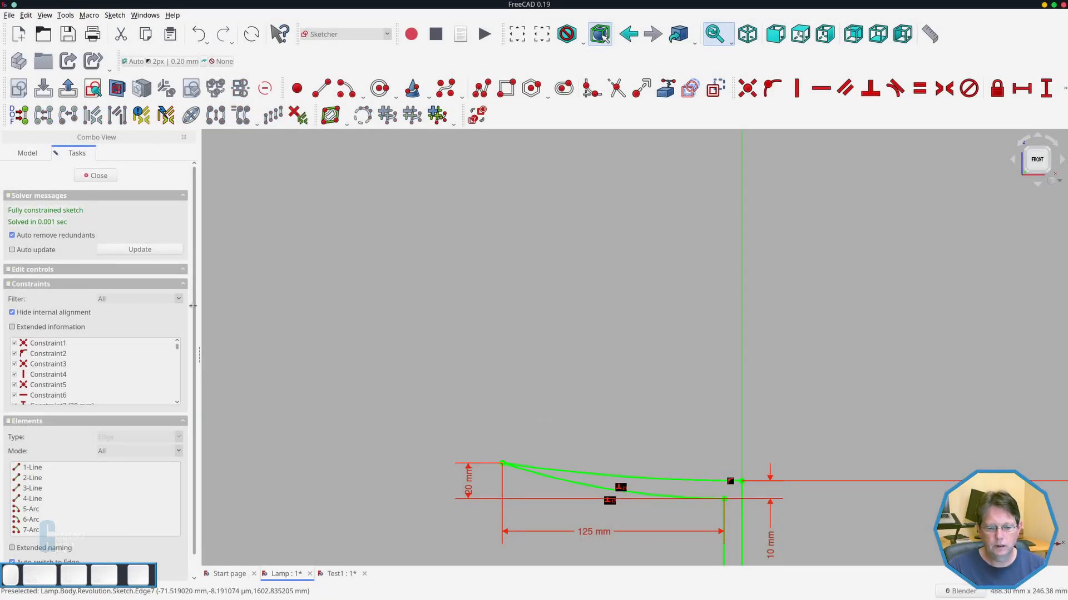
click(99, 176)
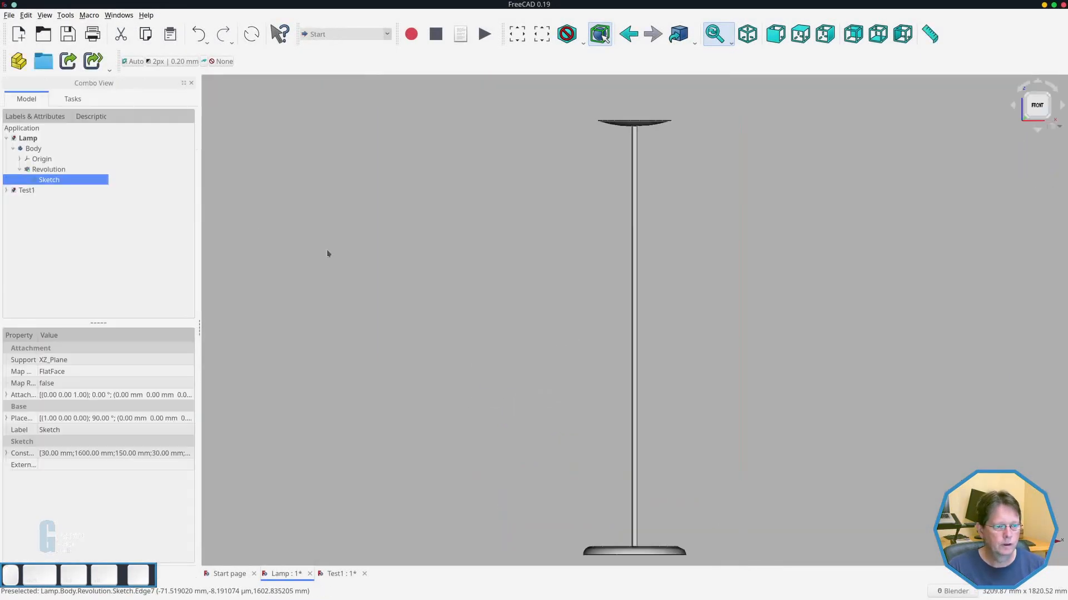
Save the revised Lamp document and switch to the Test1 document.
click(365, 264)
key(ctrl+s)
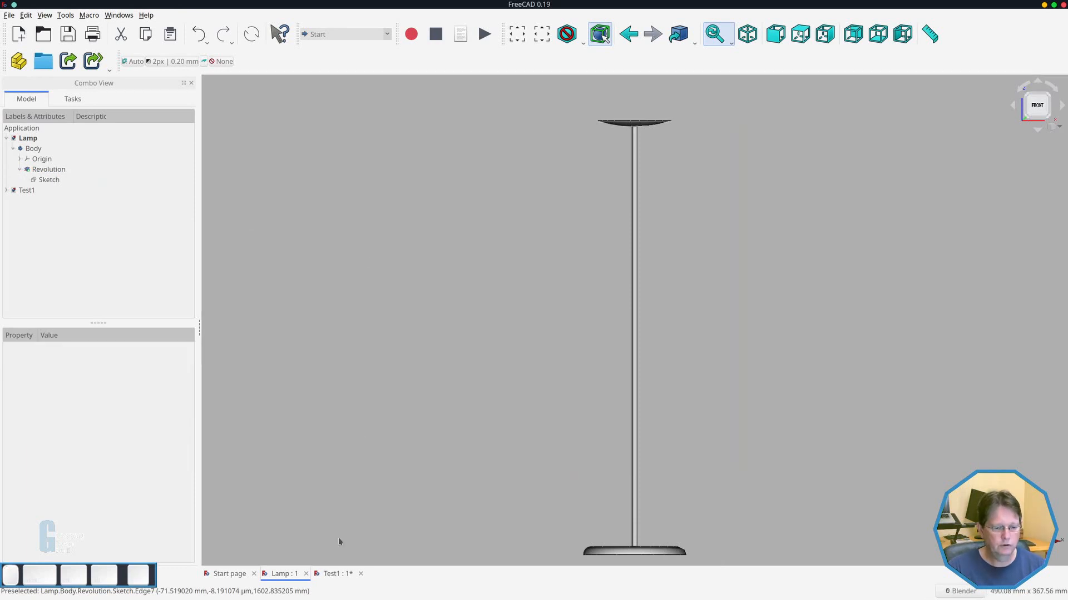
click(333, 574)
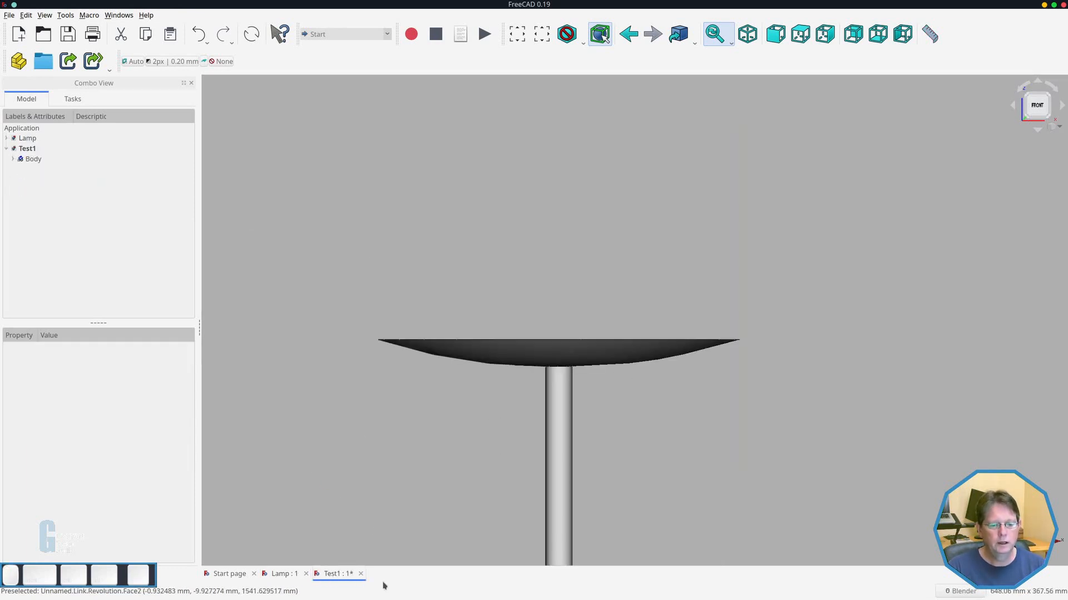
Inspect the linked lamp's flattened bowl and its whole shape in Test1, and save the Test1 document.
scroll(617, 374, down, 4)
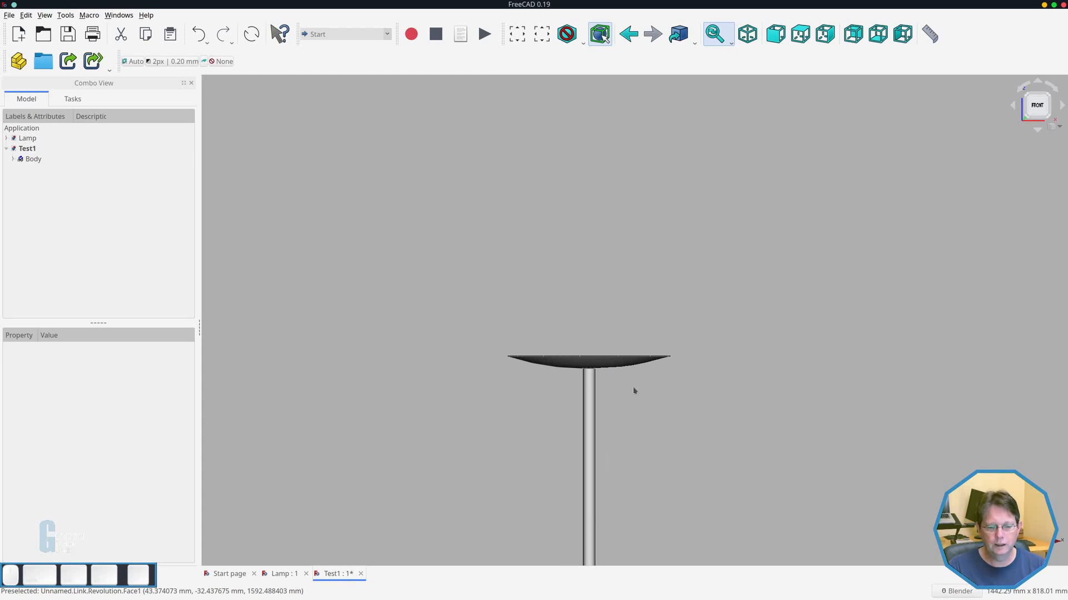
scroll(634, 391, up, 5)
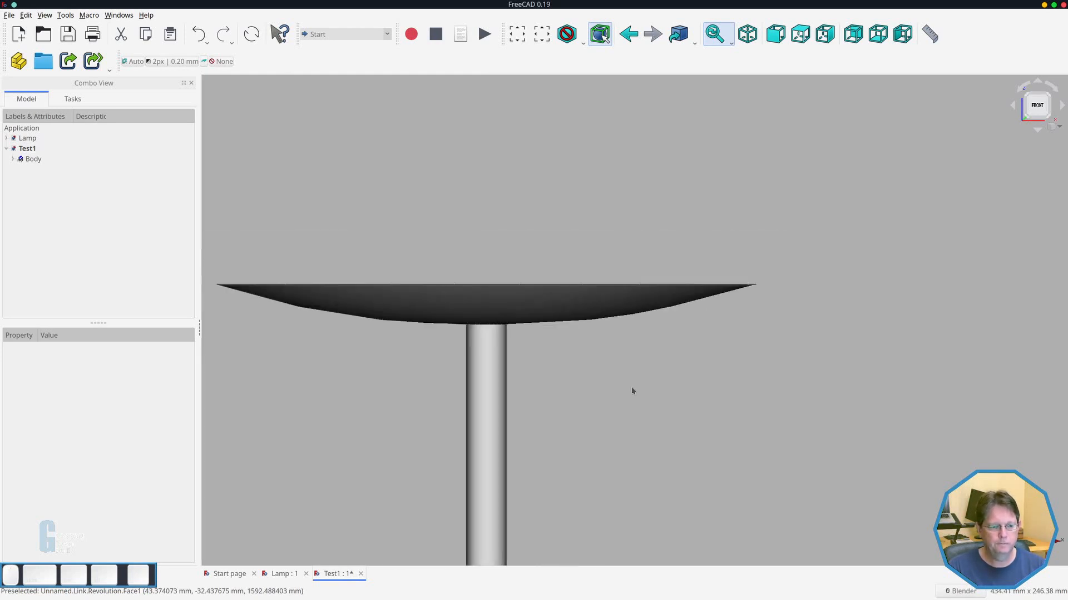
scroll(632, 389, down, 7)
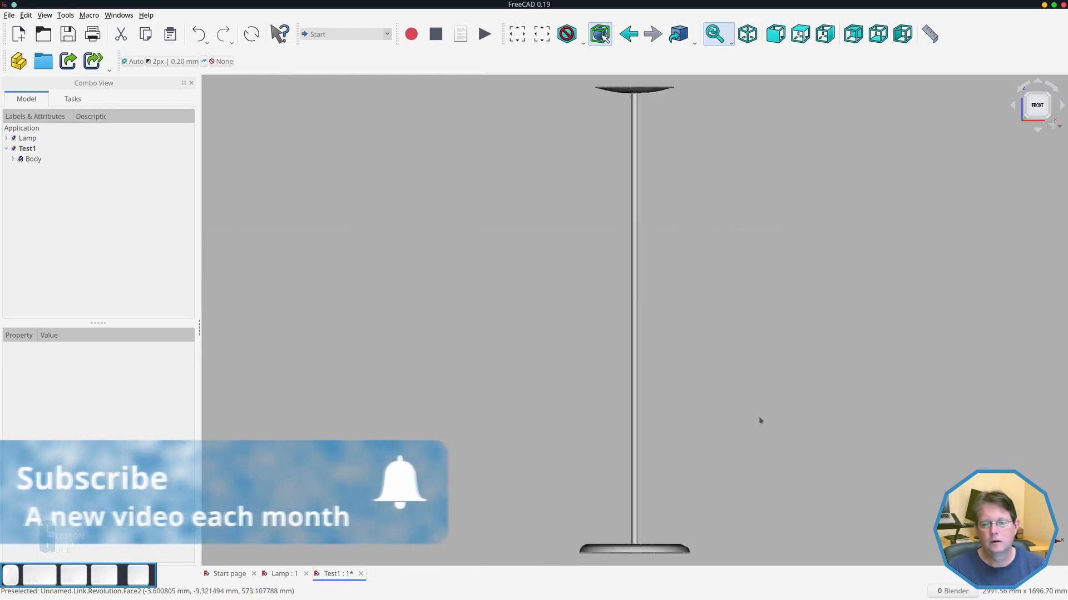
middle_drag(701, 207, 677, 250)
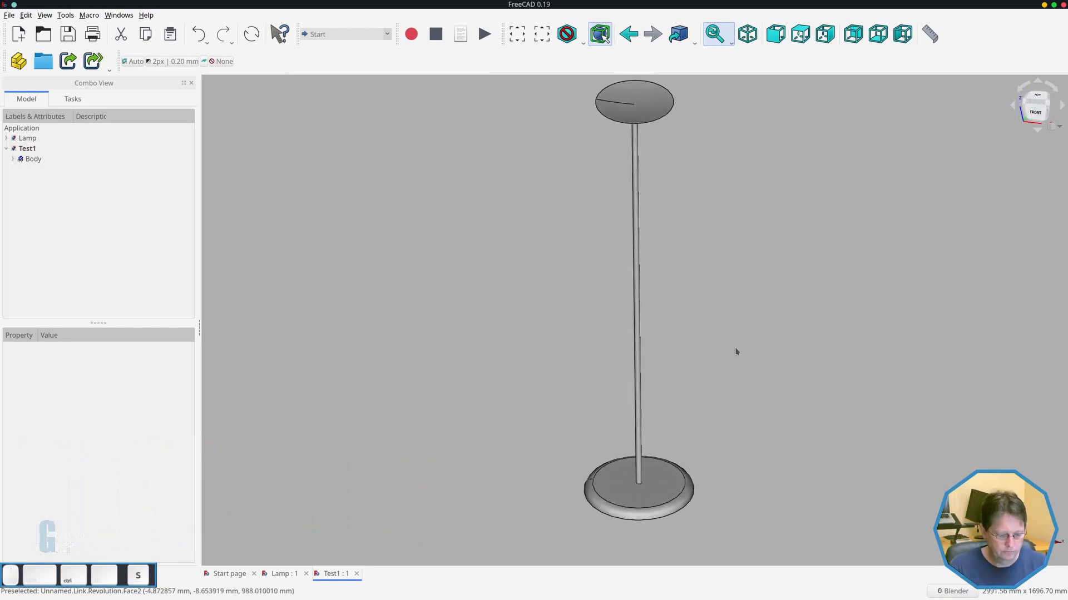
key(ctrl+s)
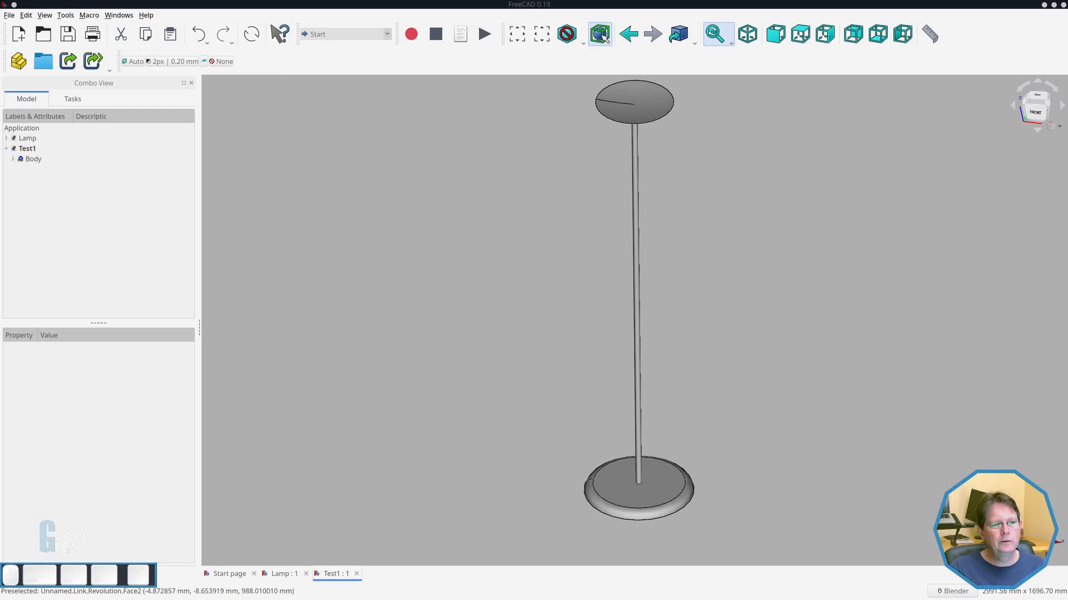
Create a new document and save it as Test2.
click(23, 36)
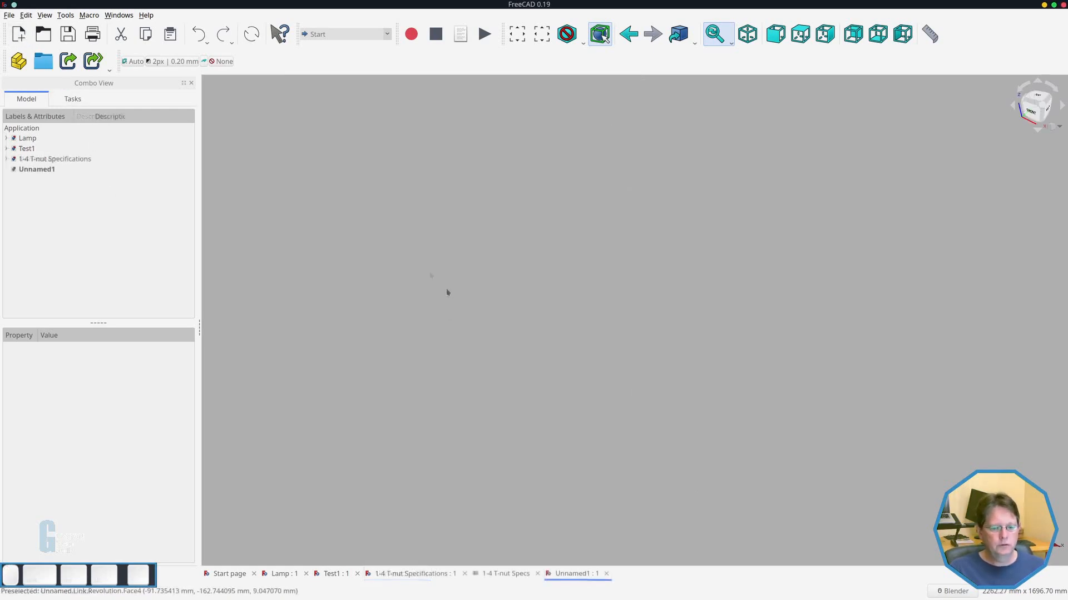
key(ctrl+s)
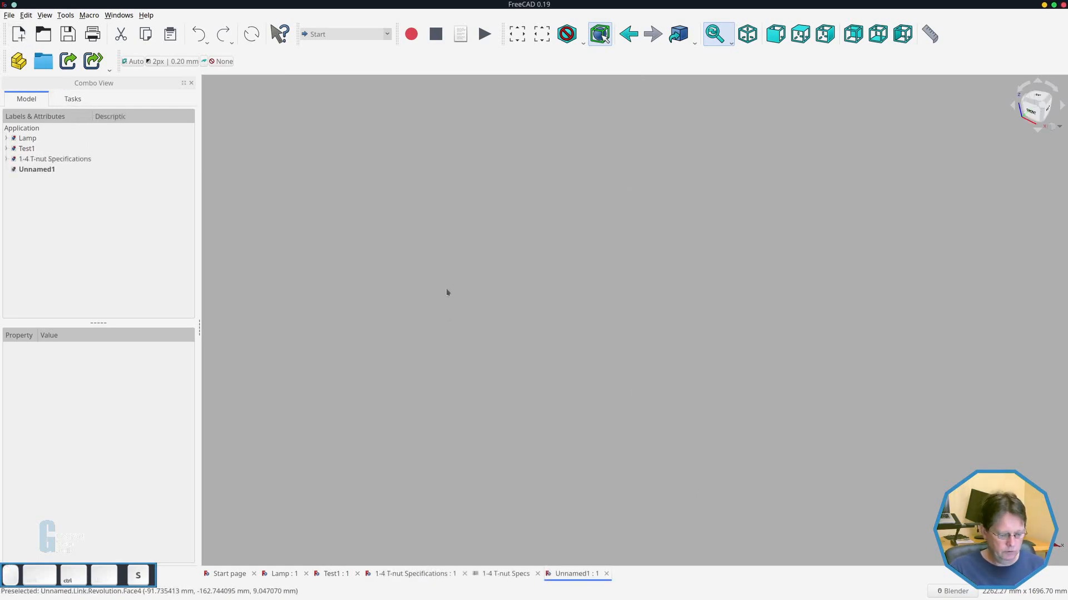
text(Test2)
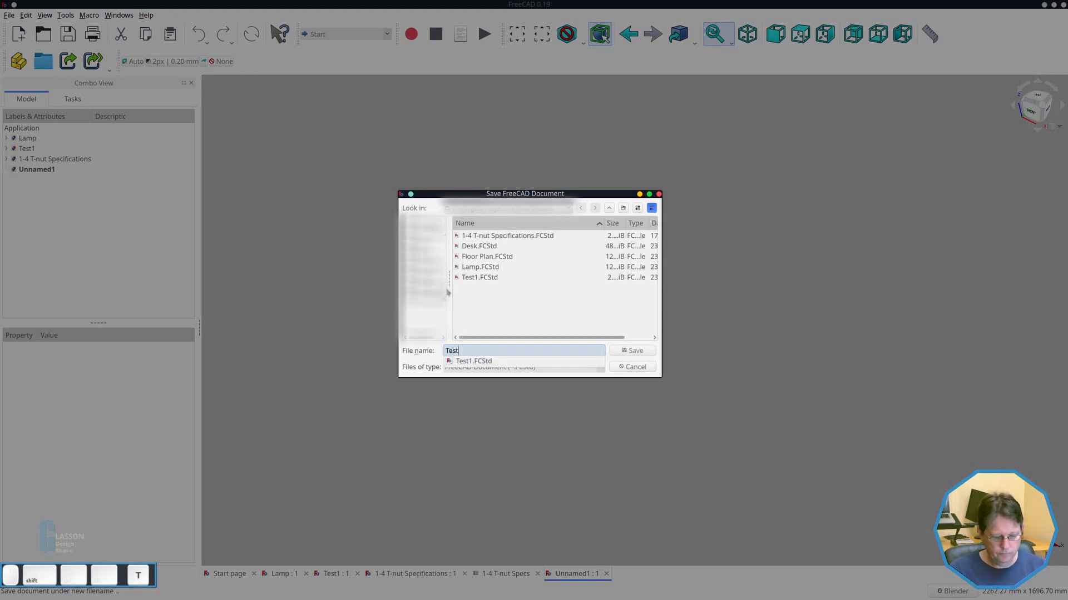
key(Return)
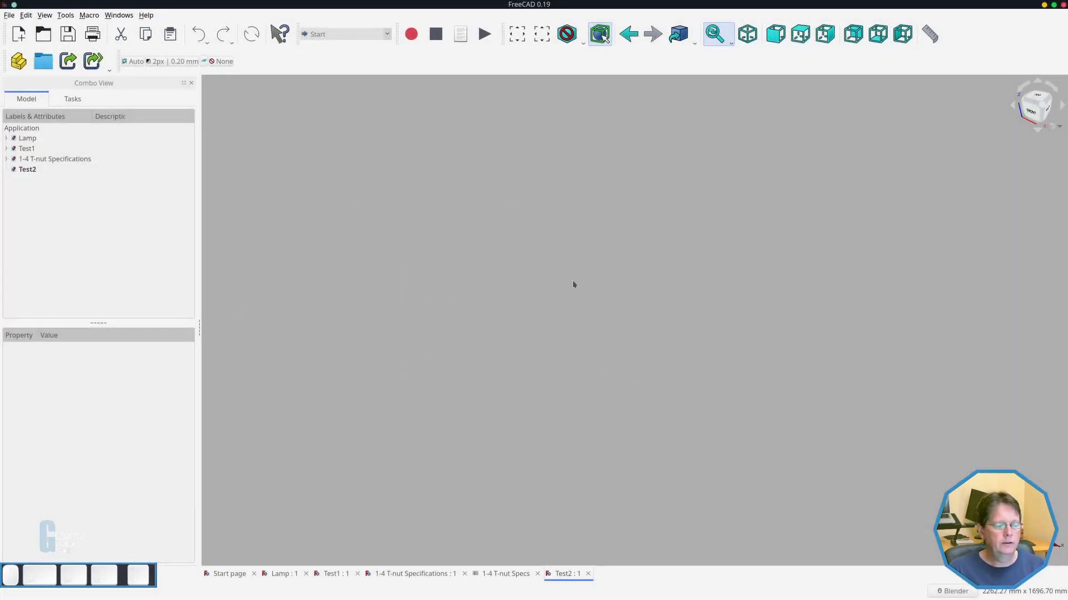
In the Part Design workbench, create a body in Test2 and start a sketch on its XY plane.
click(343, 34)
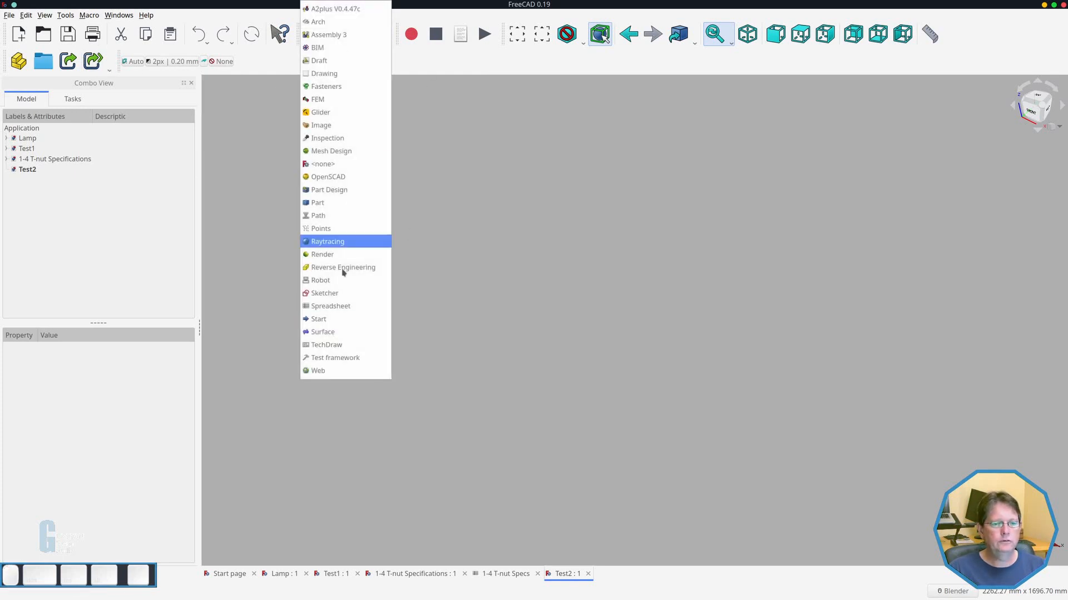
click(340, 189)
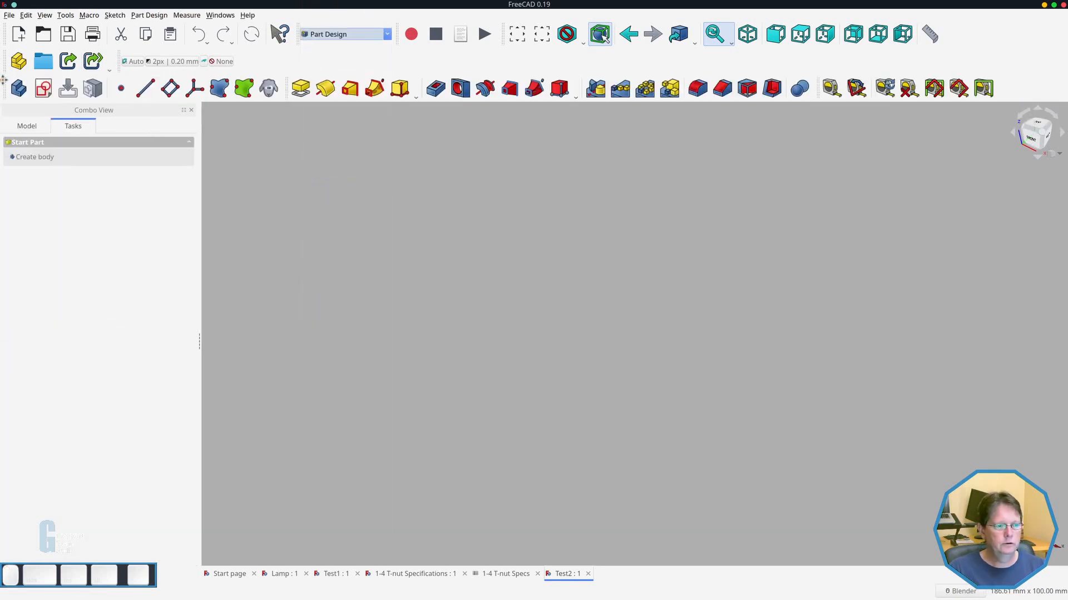
click(40, 159)
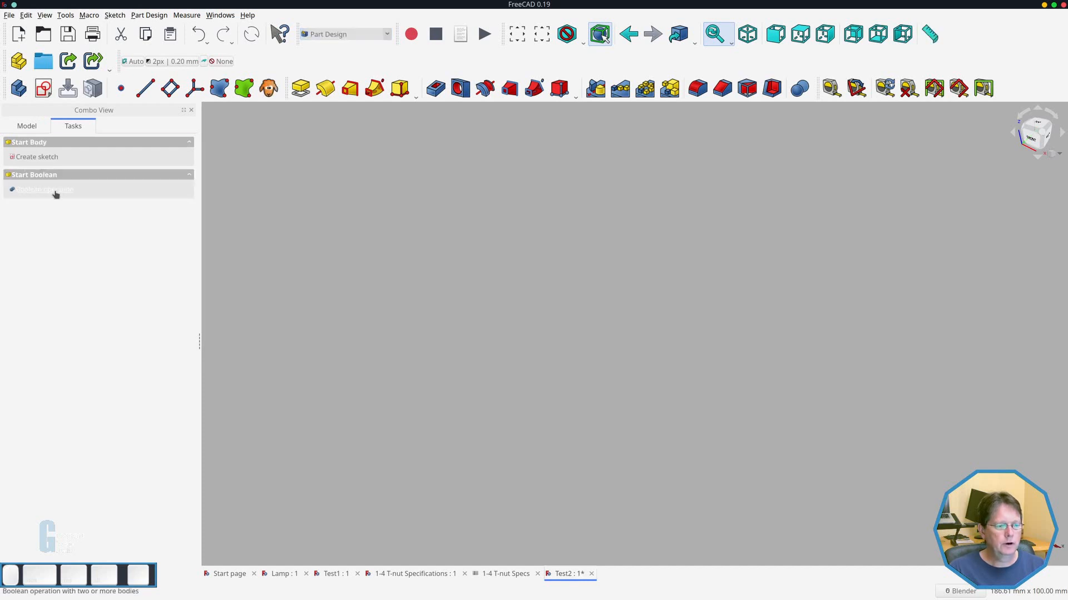
click(35, 158)
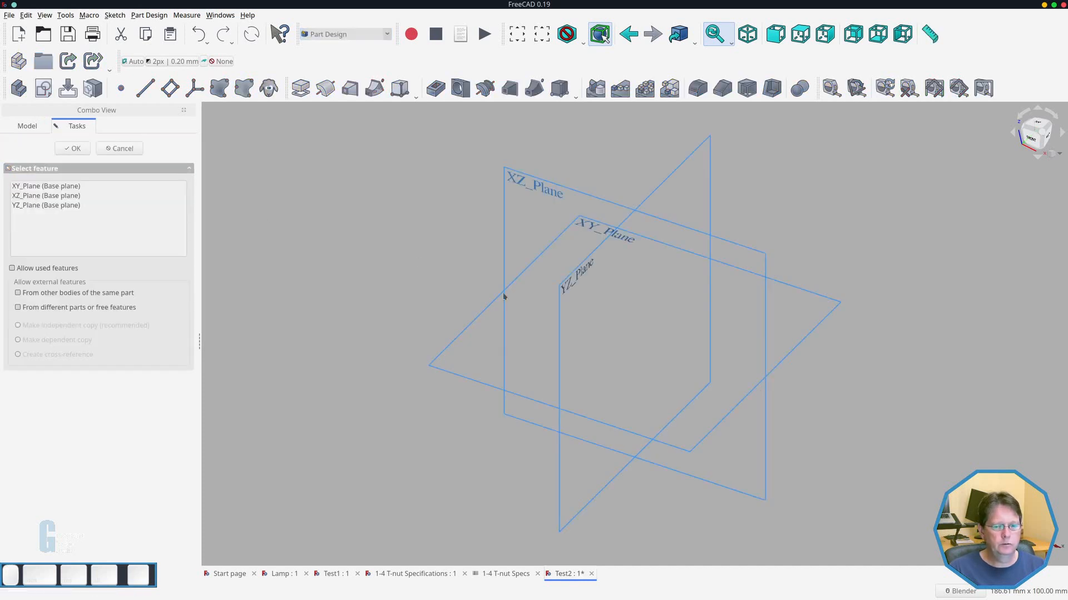
click(585, 222)
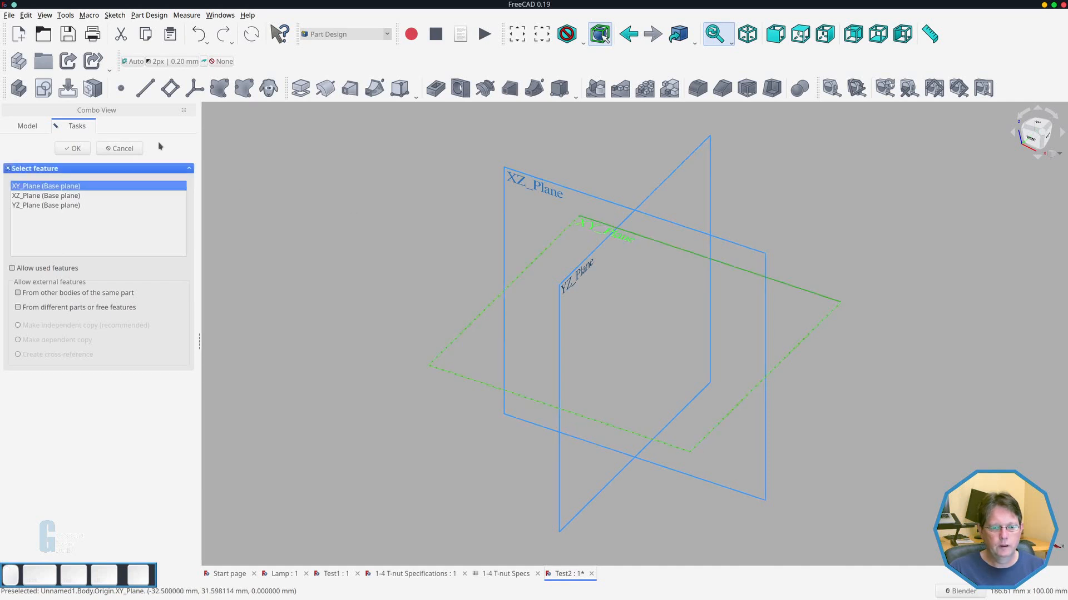
click(76, 149)
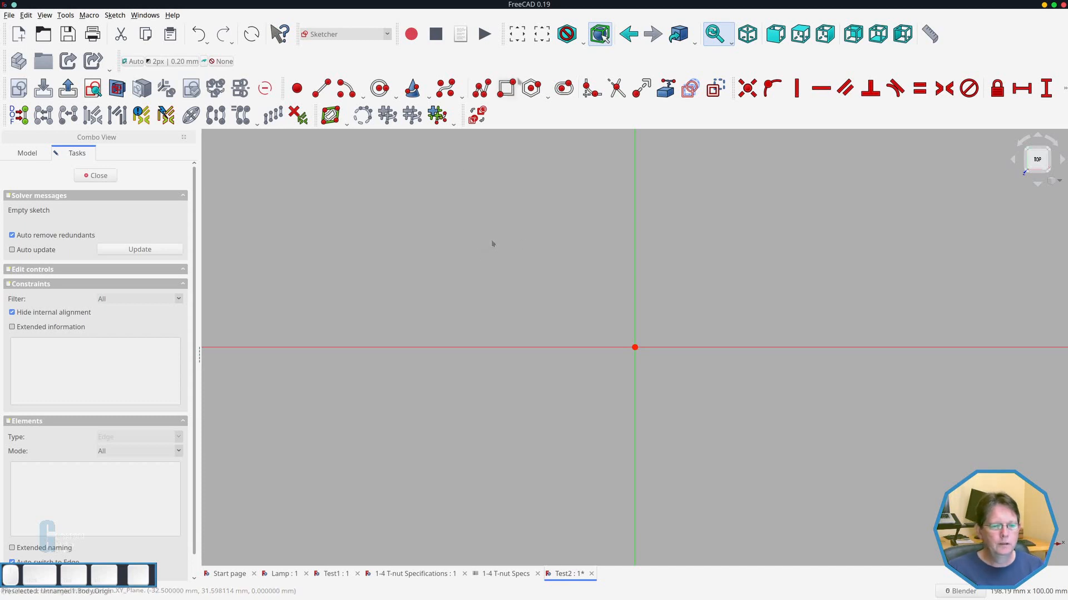
Sketch a rectangle about 162 by 65 mm around the origin and make its opposite corners symmetric about the origin.
key(g)
key(r)
click(286, 194)
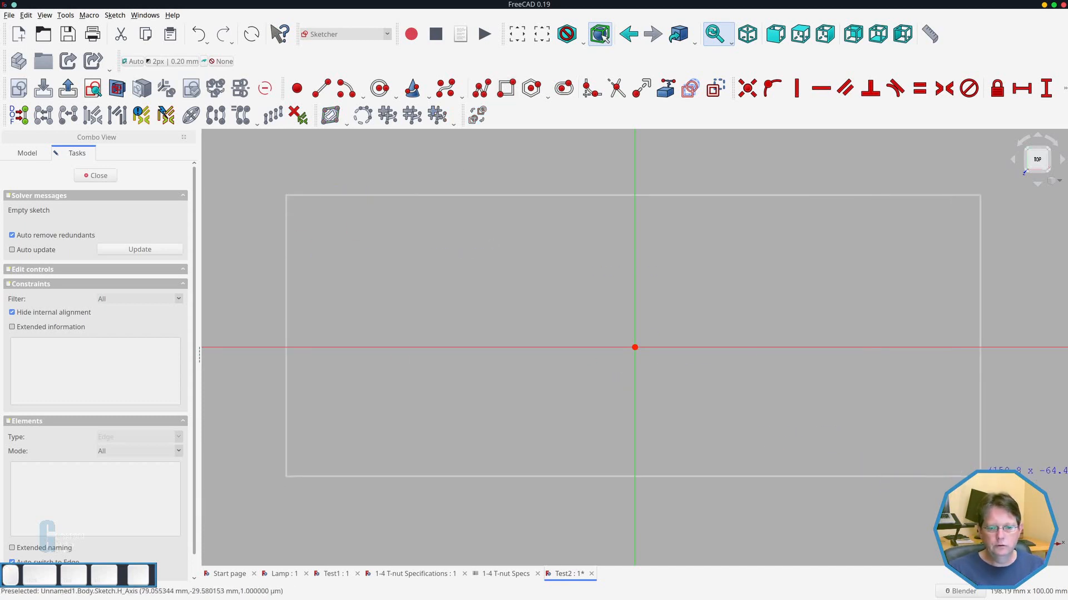
click(995, 476)
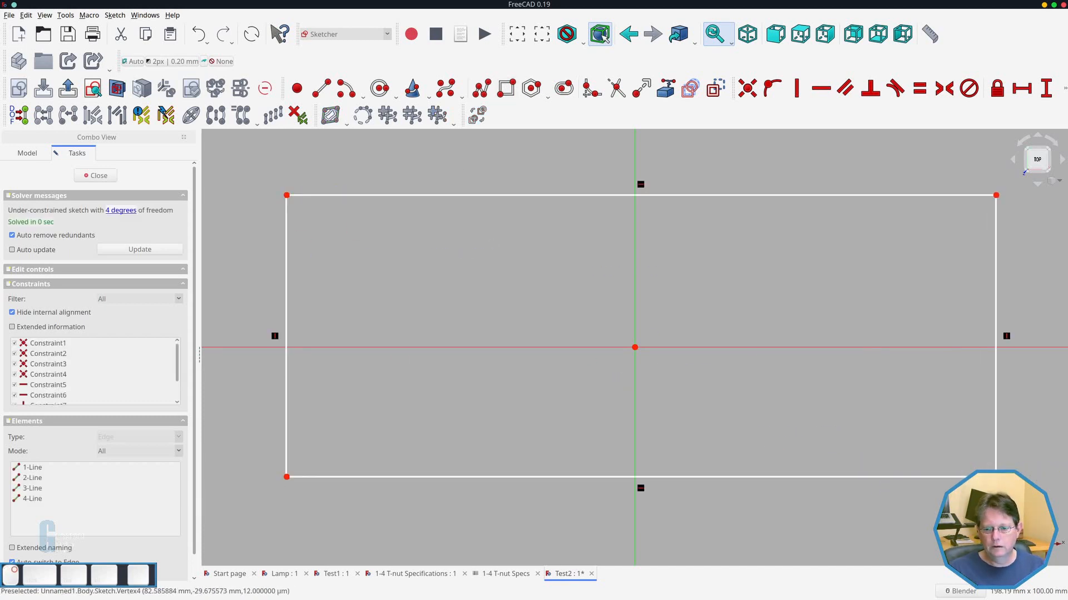
click(287, 196)
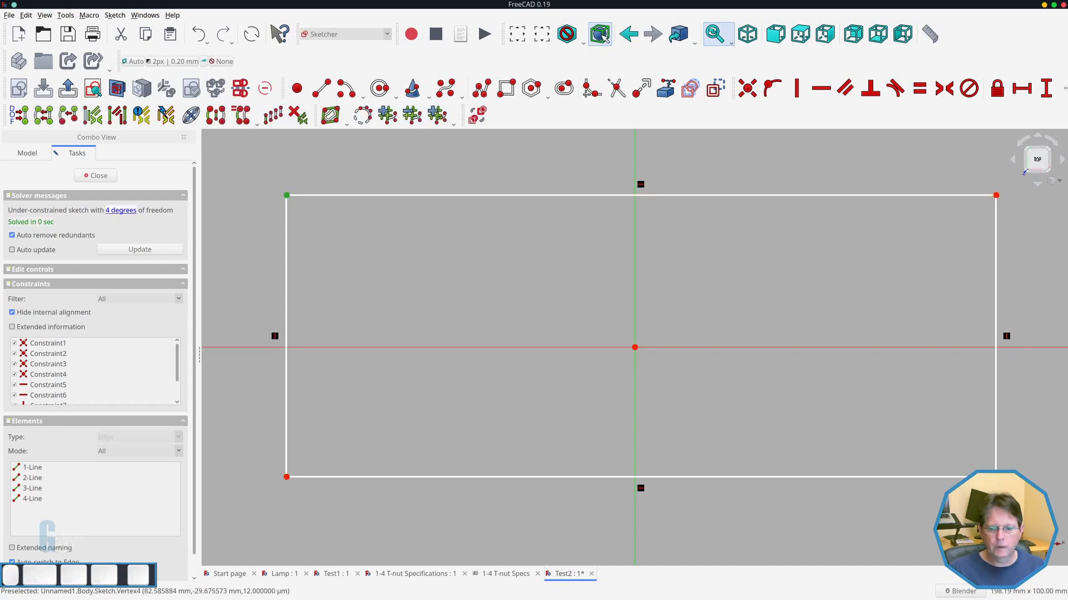
click(634, 348)
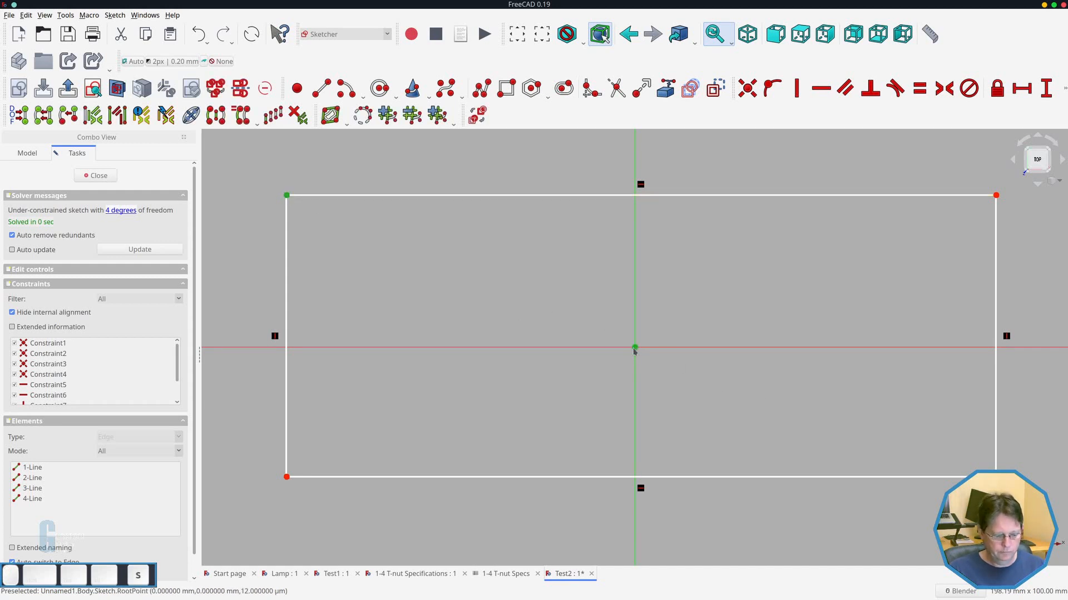
key(s)
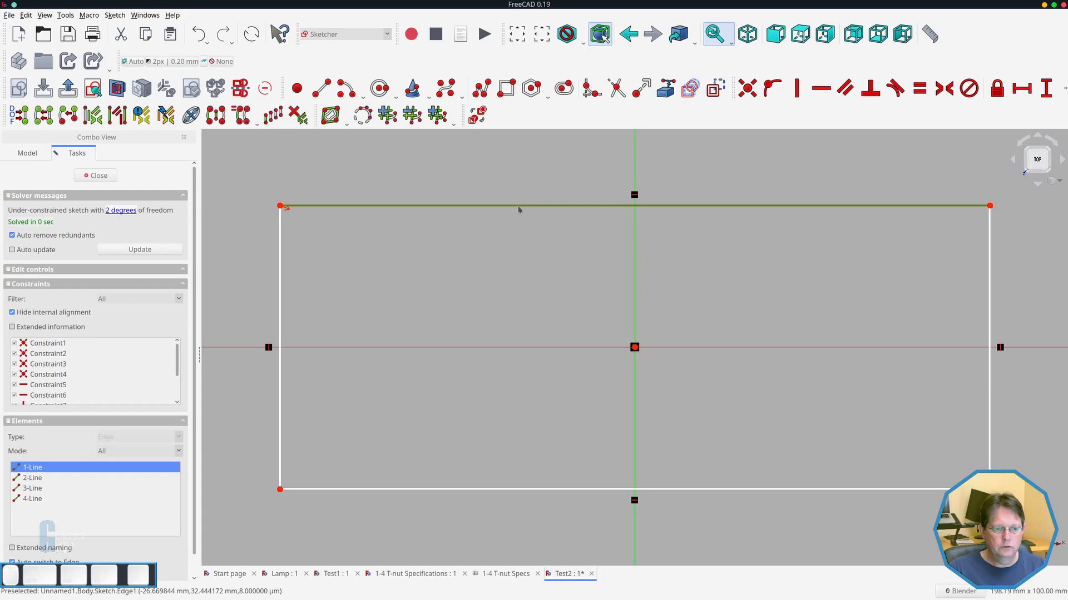
Constrain the rectangle to 200 mm long horizontally and 75 mm wide vertically, and close the sketch.
key(shift+l)
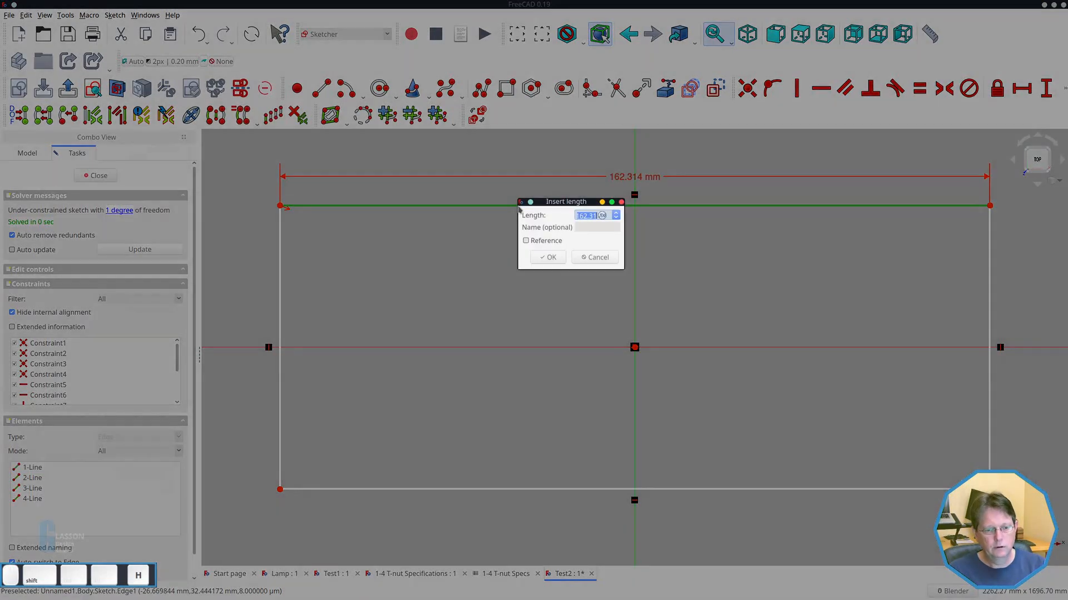
text(200)
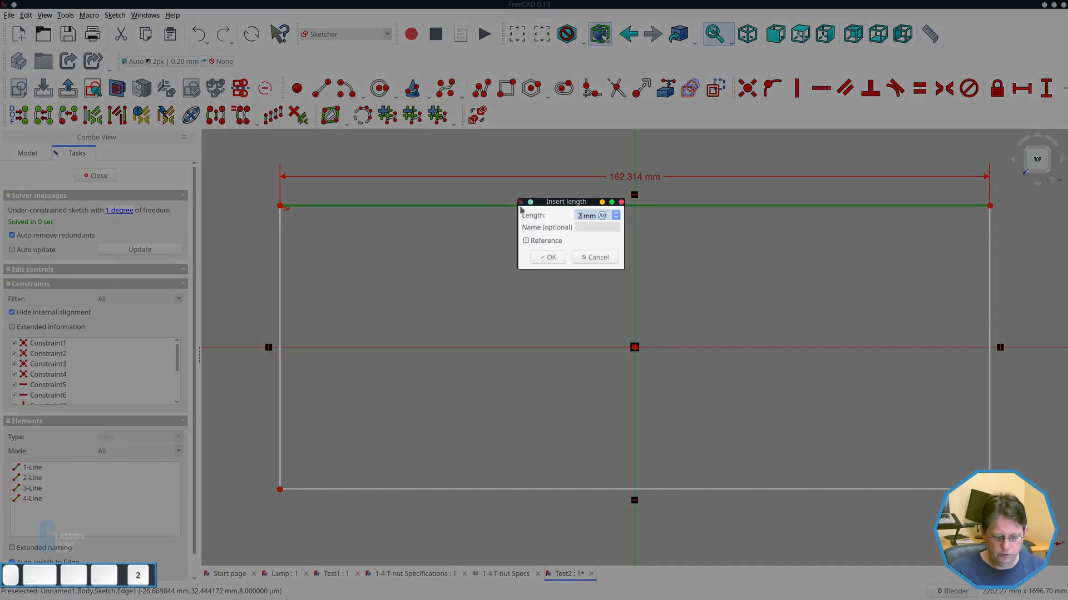
key(Return)
scroll(656, 321, down, 2)
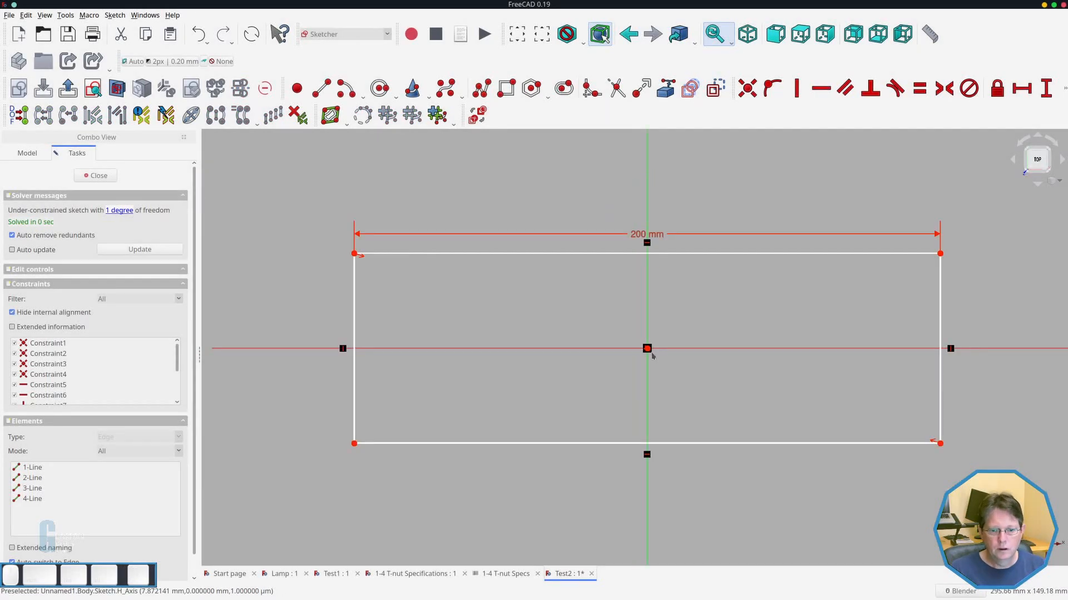
click(352, 325)
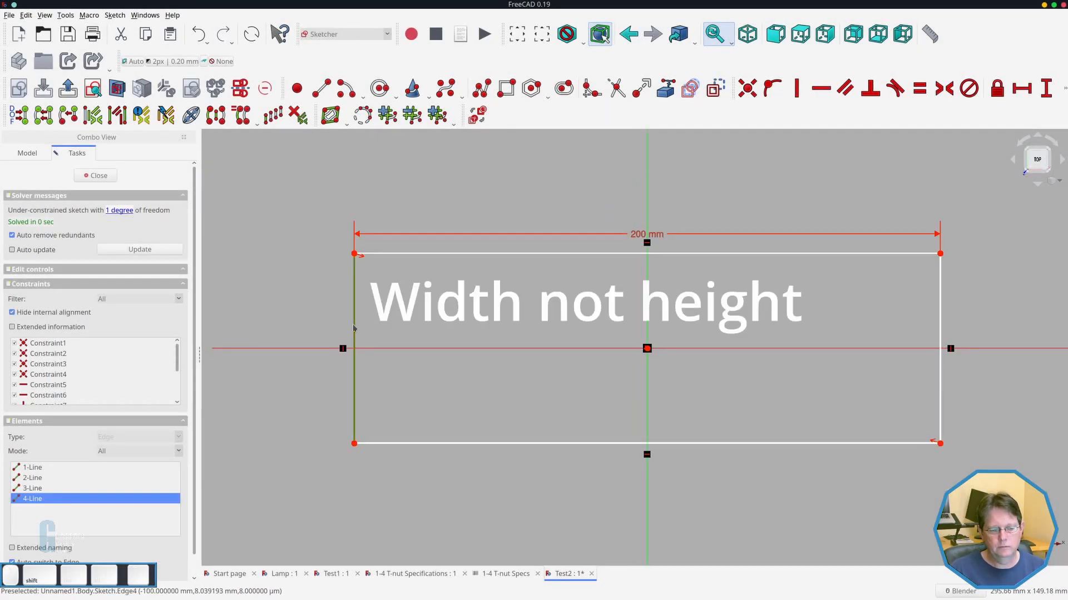
key(i)
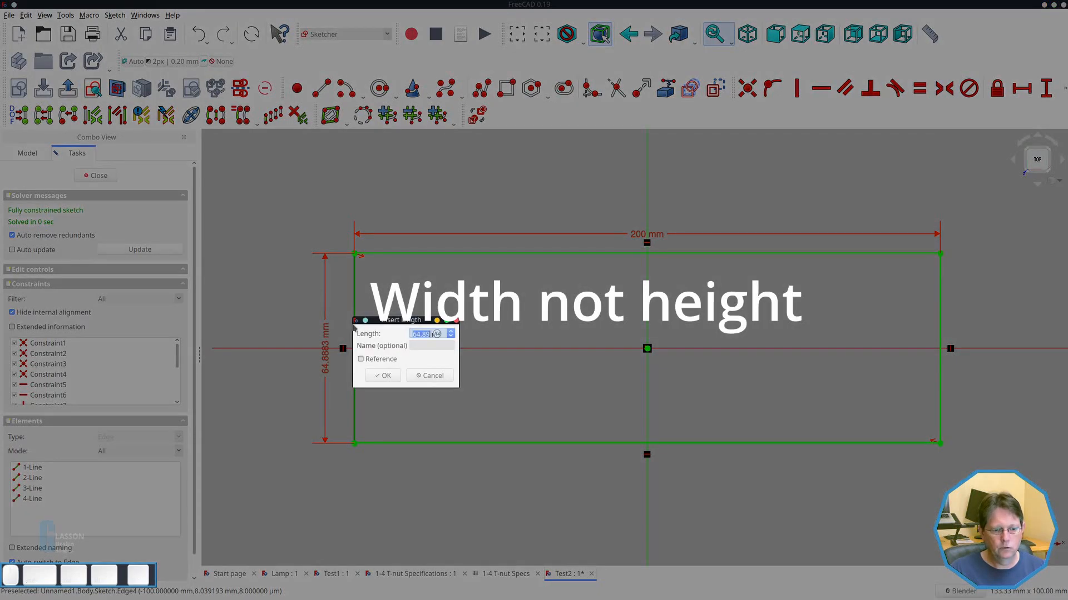
text(75)
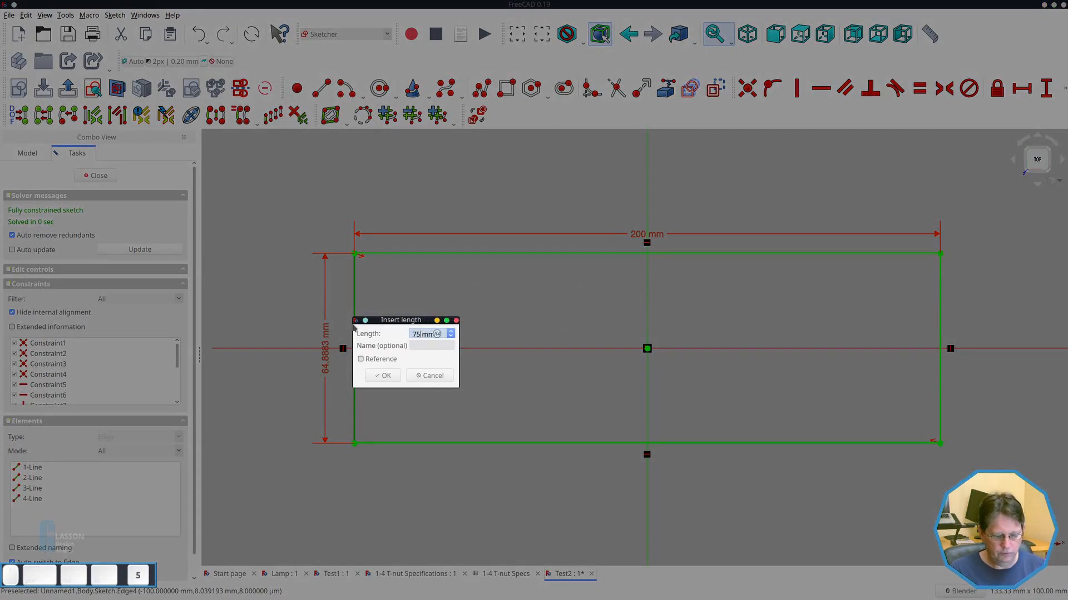
key(Return)
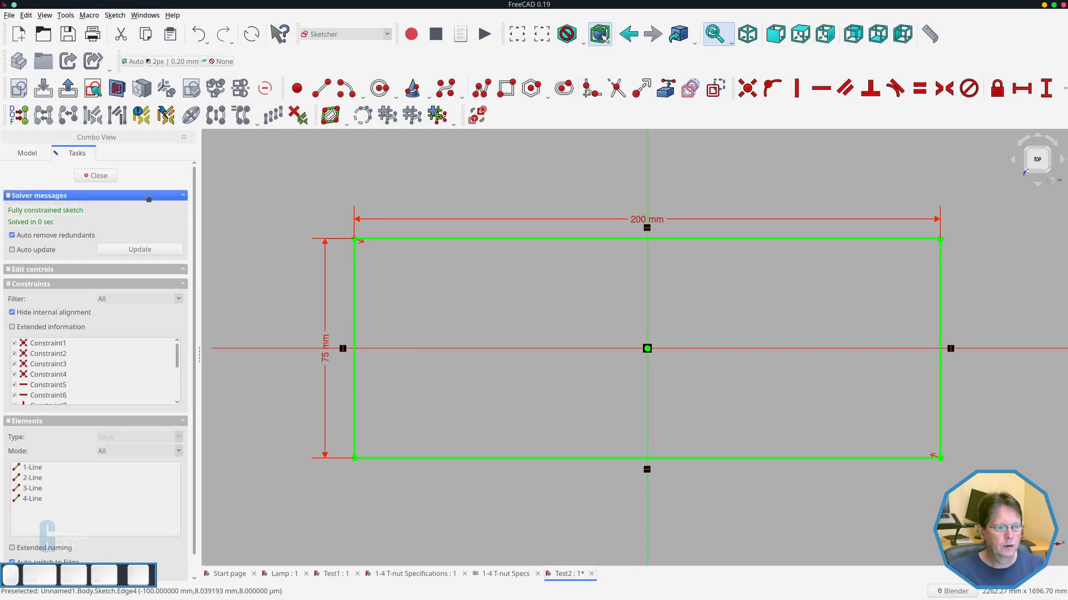
click(99, 175)
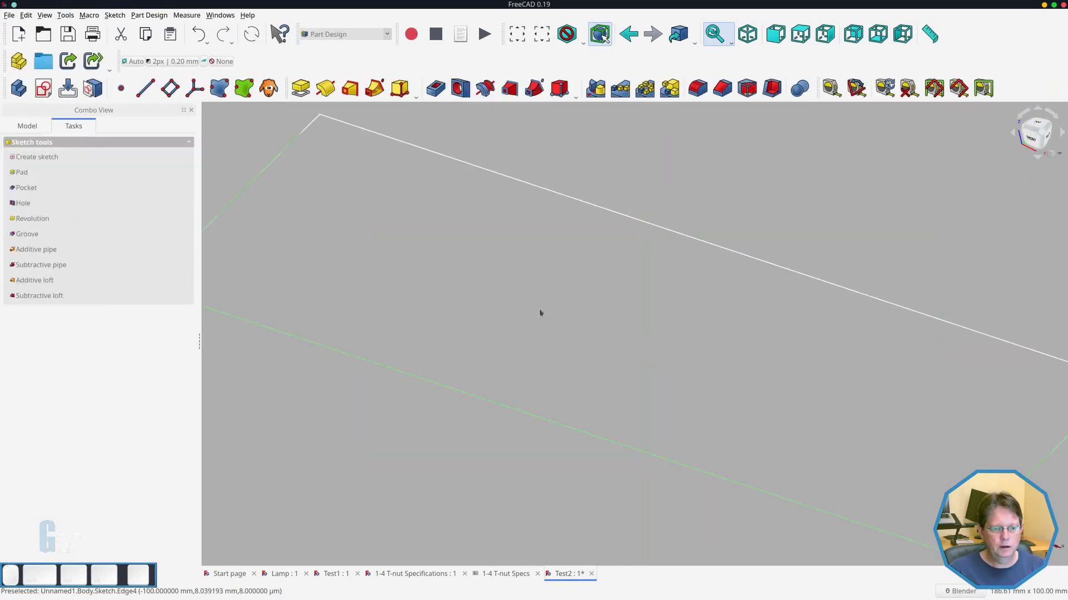
Pad the rectangle sketch to a length of 30 mm.
key(v)
key(f)
click(300, 88)
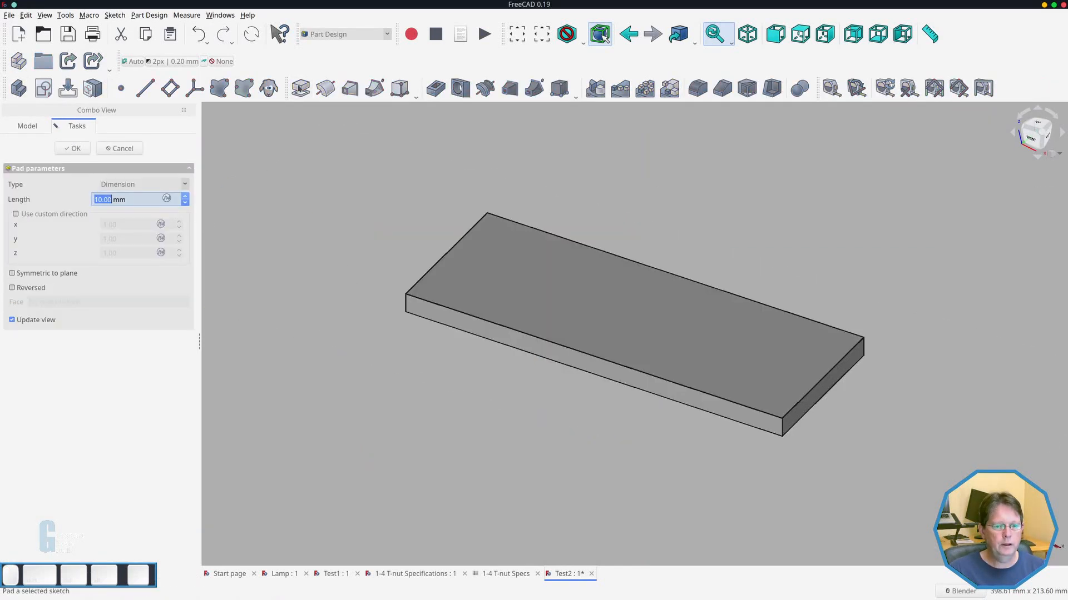
text(30)
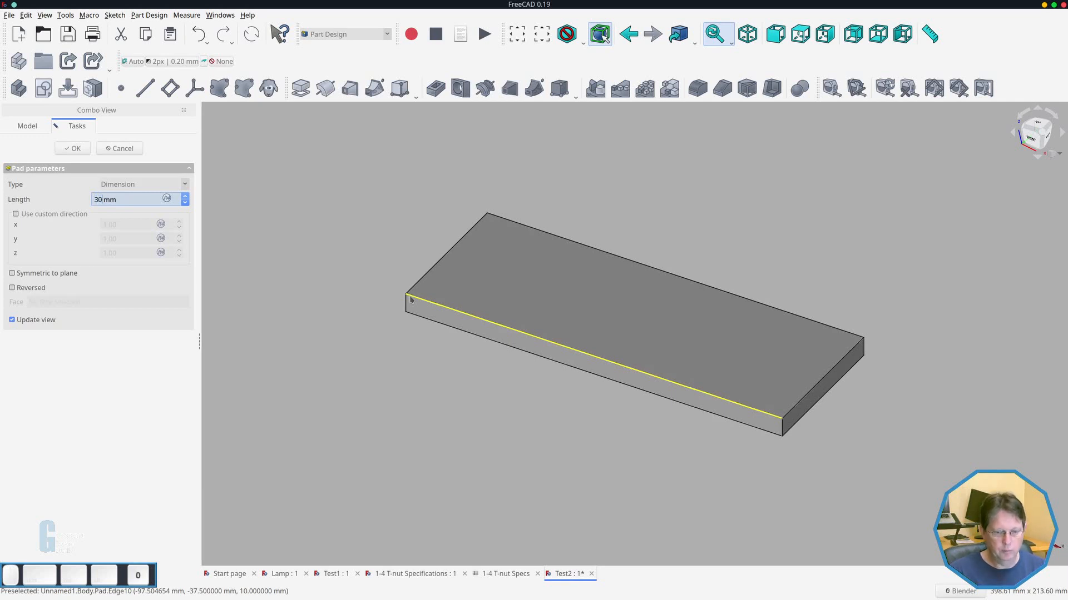
key(Return)
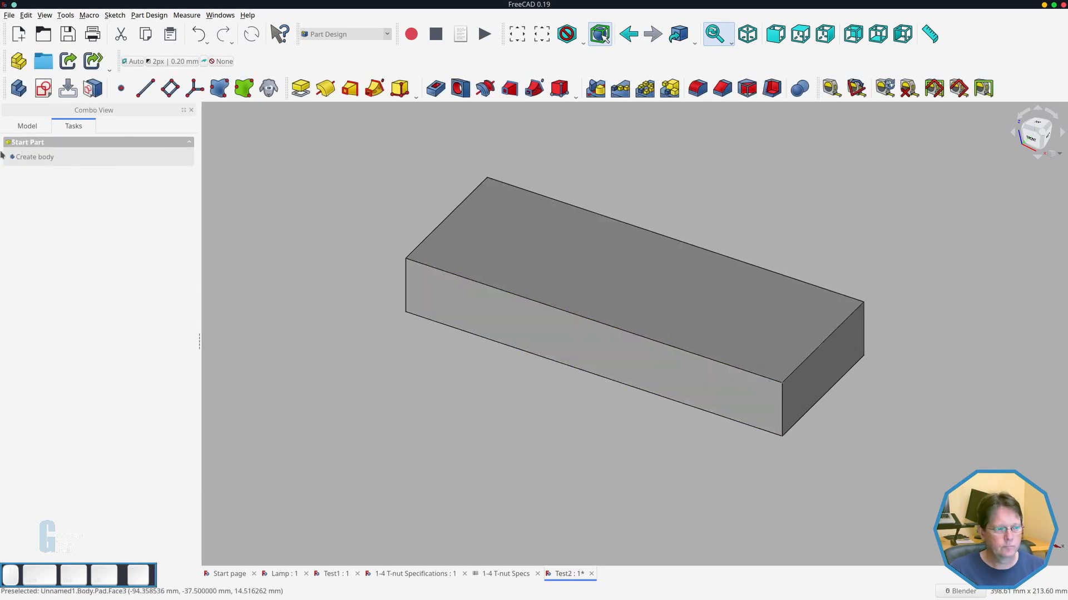
Create a datum plane attached to the padded block's upper face in Plane face mode, and save the Test2 document.
click(529, 233)
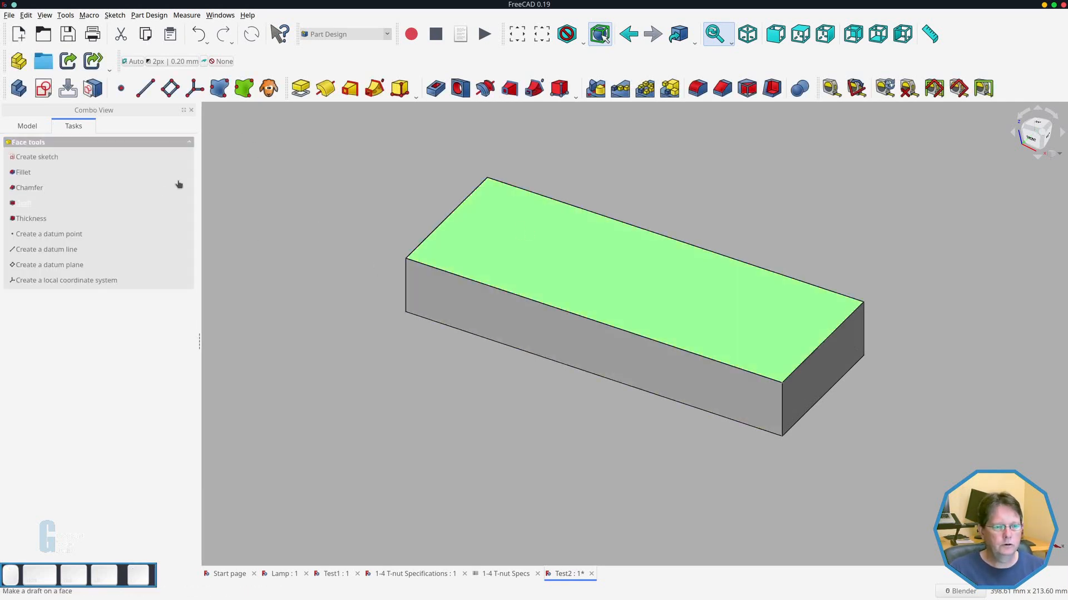
click(170, 88)
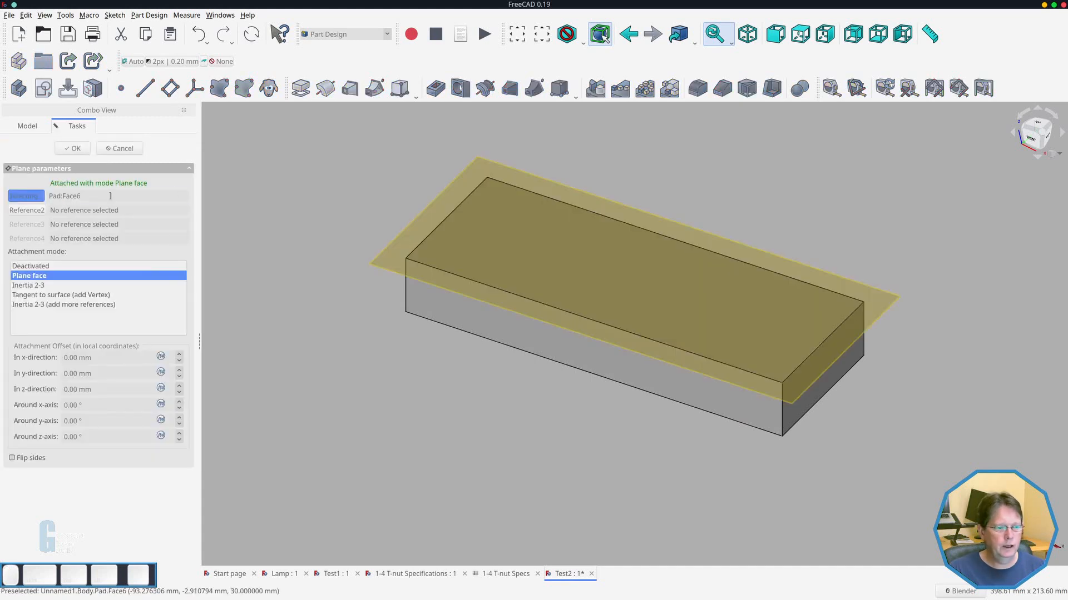
click(35, 197)
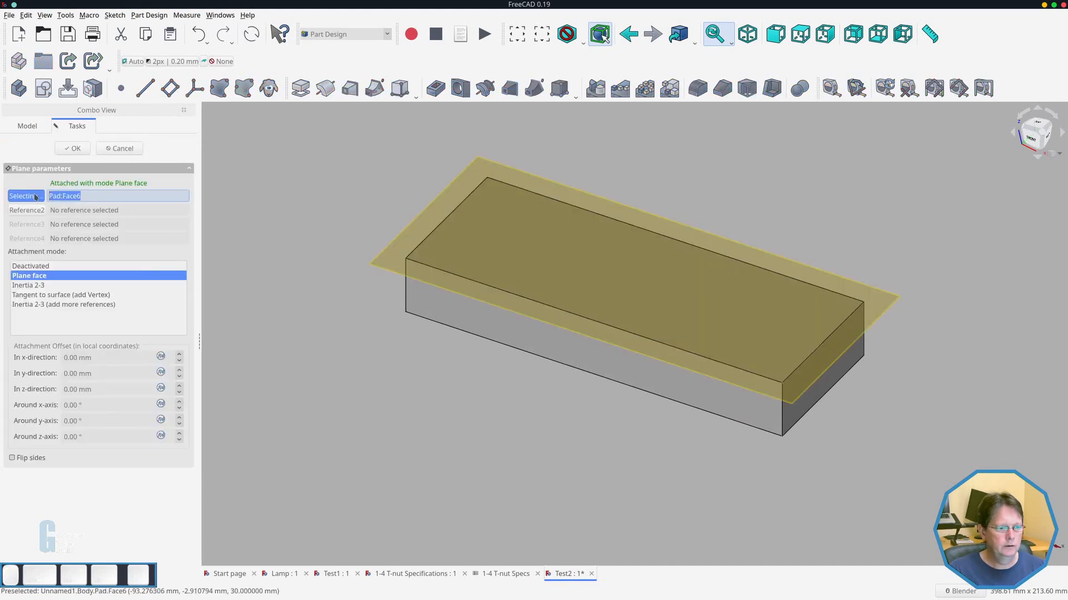
click(72, 148)
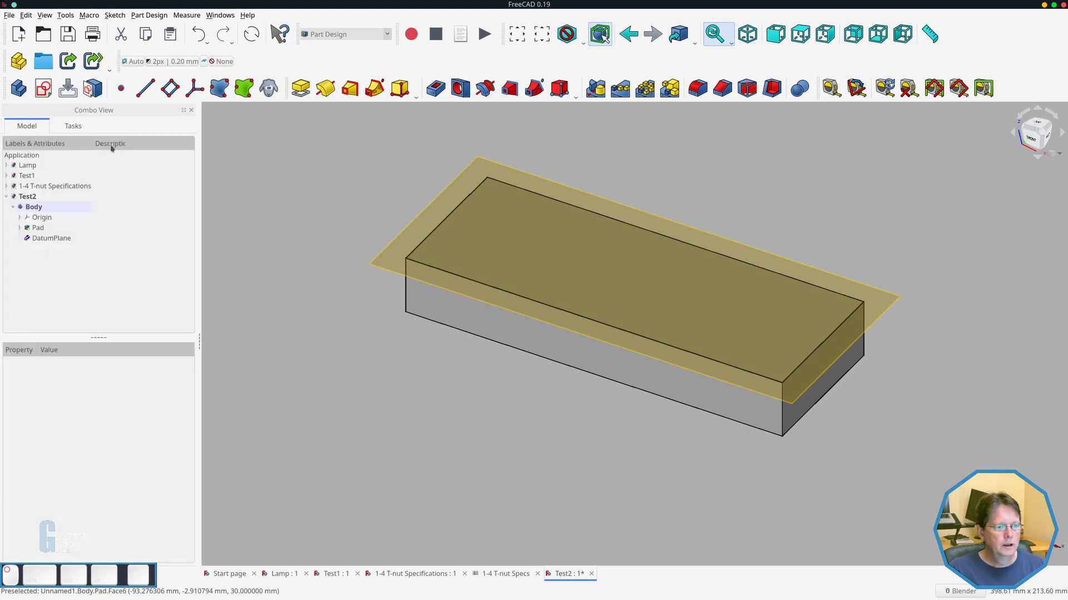
key(ctrl+s)
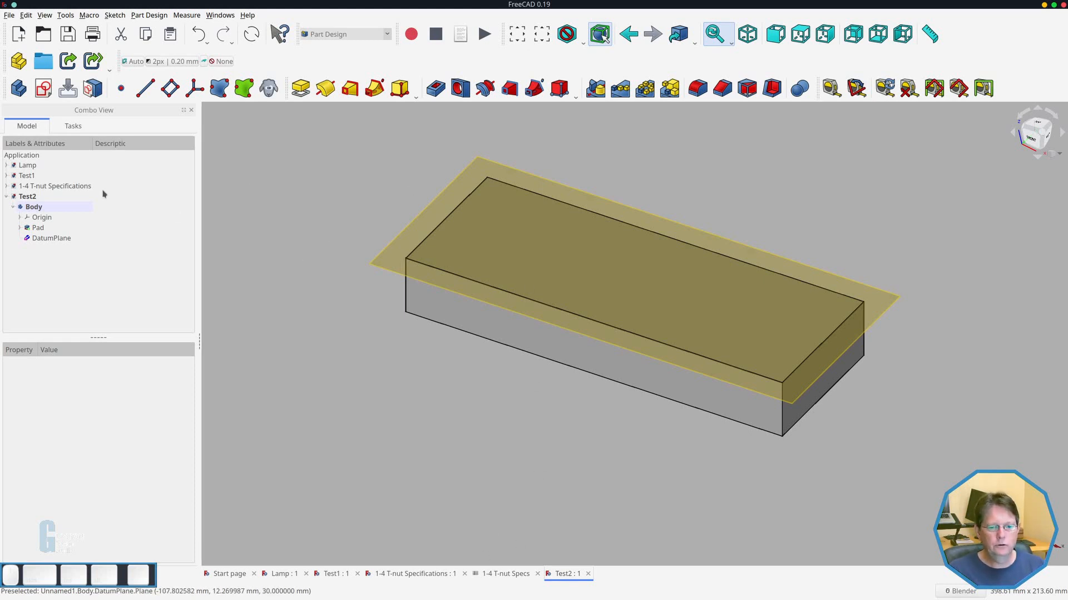
Insert a link to the 1-4 T-nut Specs spreadsheet from 1-4 T-nut Specifications into Test2, and save the document.
click(6, 186)
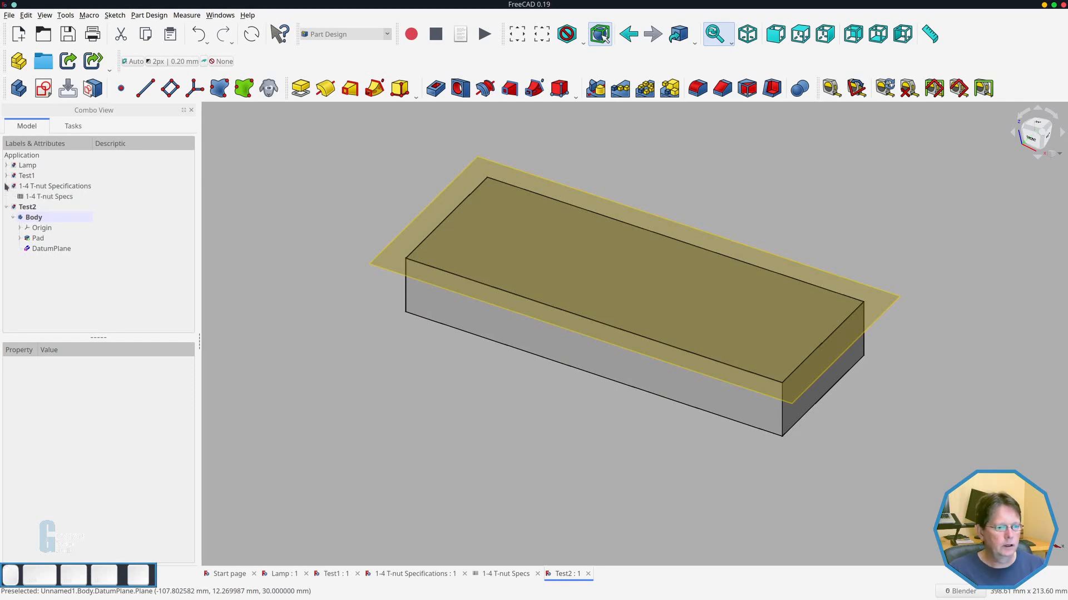
double_click(46, 197)
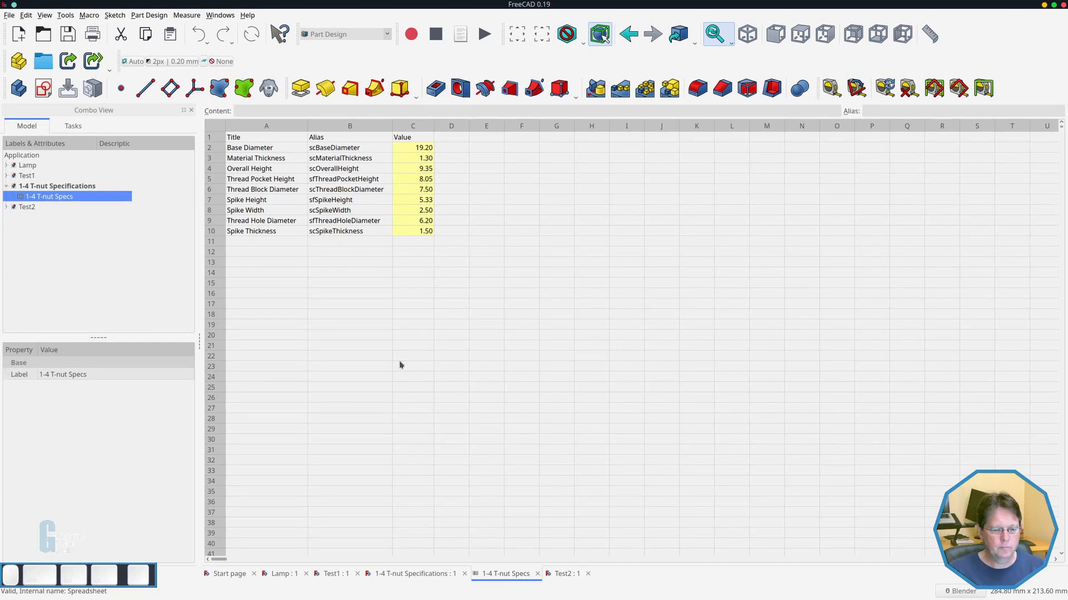
click(564, 574)
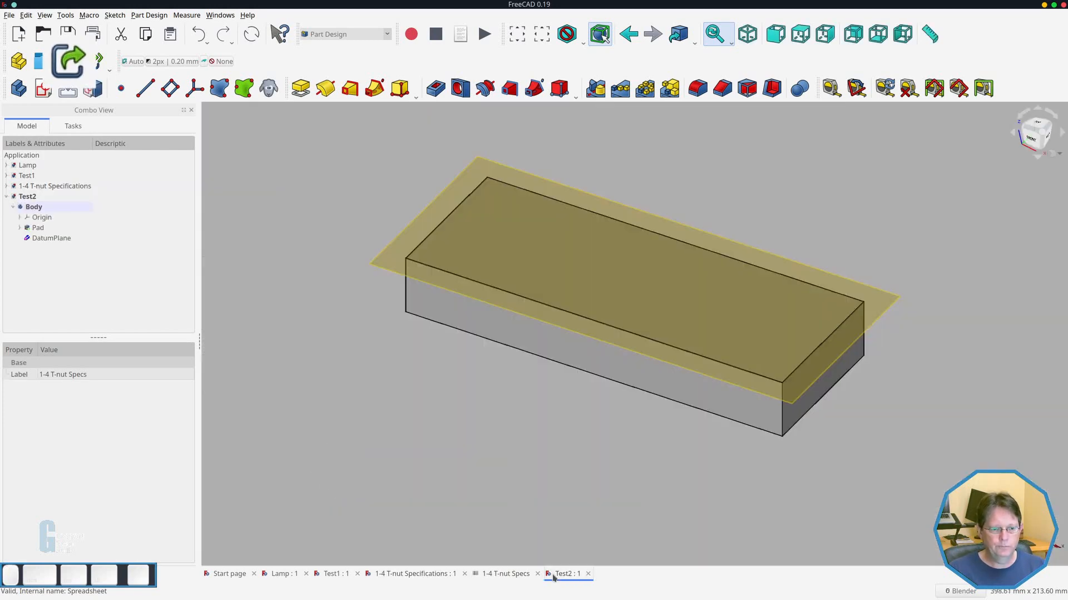
click(68, 61)
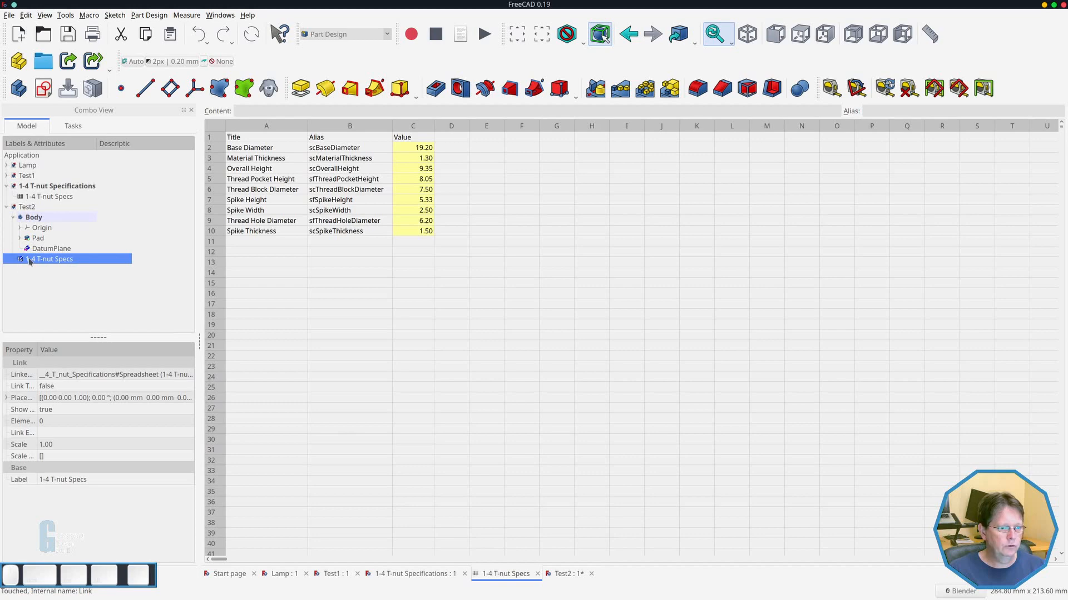
click(563, 574)
key(ctrl+s)
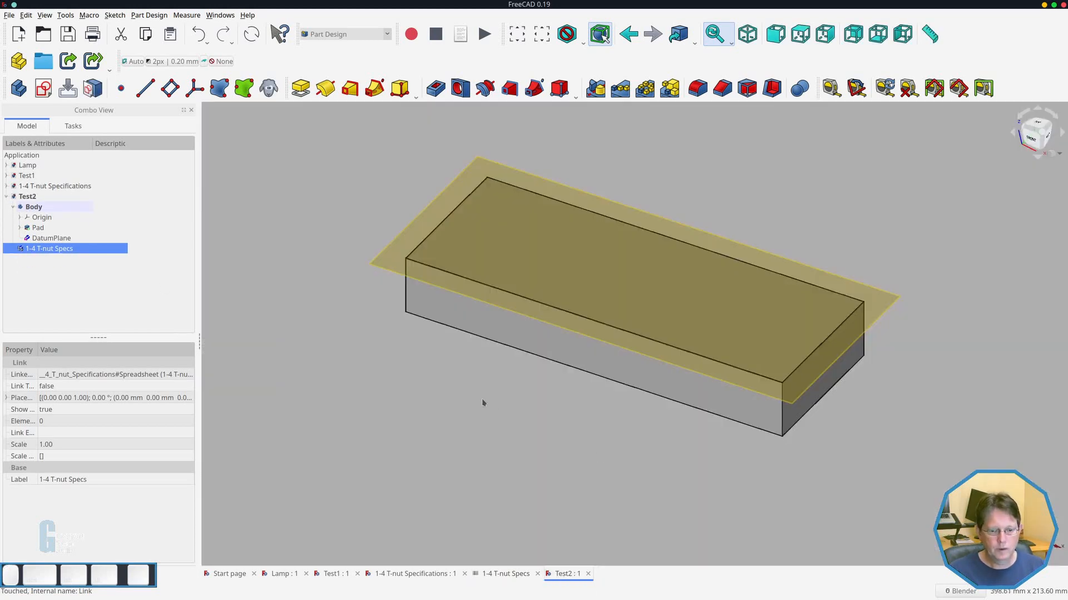
Examine the dimension drawing and value table on the 1/4" T-nut page in Firefox alongside the 1-4 T-nut Specs spreadsheet.
click(506, 574)
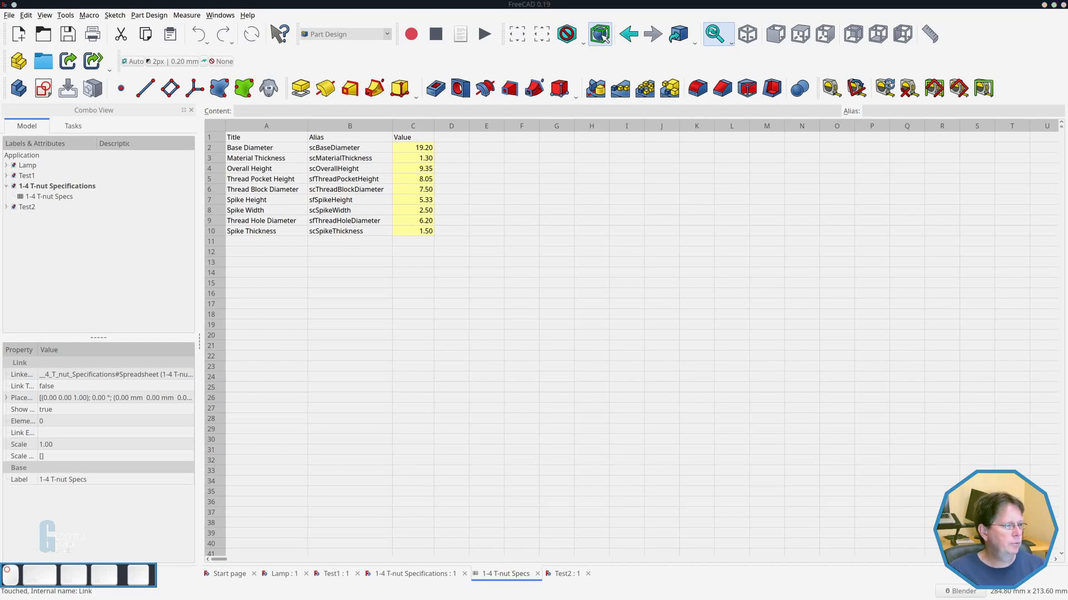
mouse_move(0, 150)
mouse_down()
mouse_move(575, 114)
mouse_move(492, 114)
mouse_up()
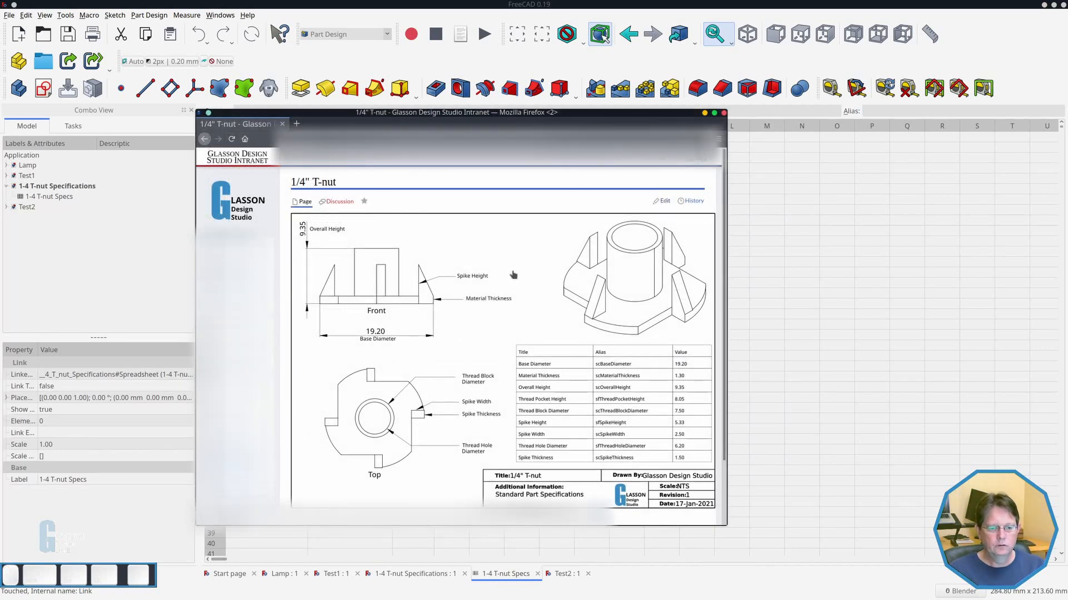
mouse_move(500, 117)
mouse_down()
mouse_move(758, 115)
mouse_move(704, 116)
mouse_up()
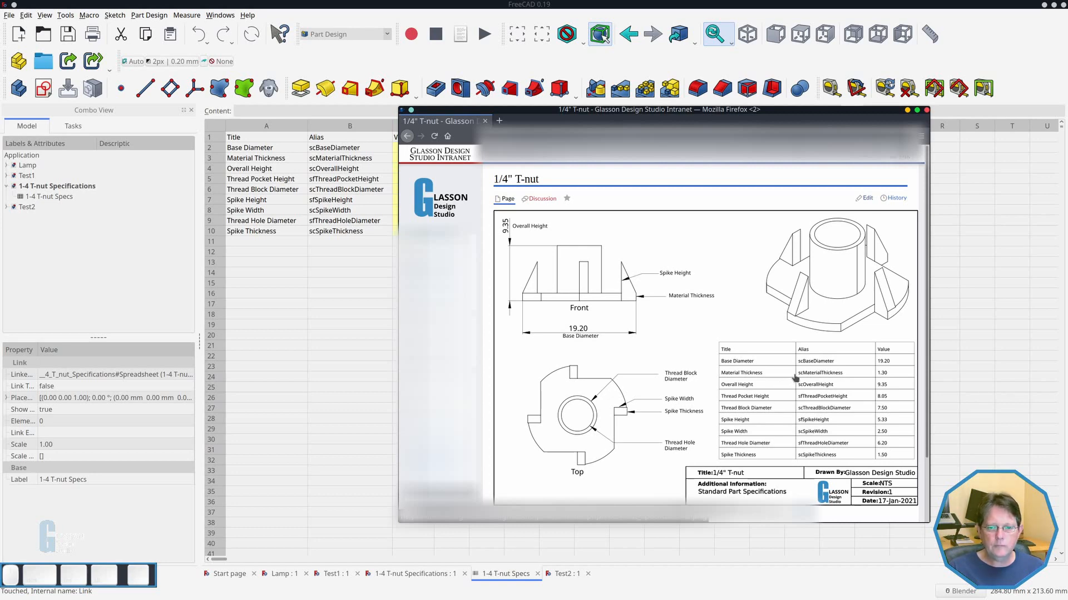
drag(778, 113, 1, 164)
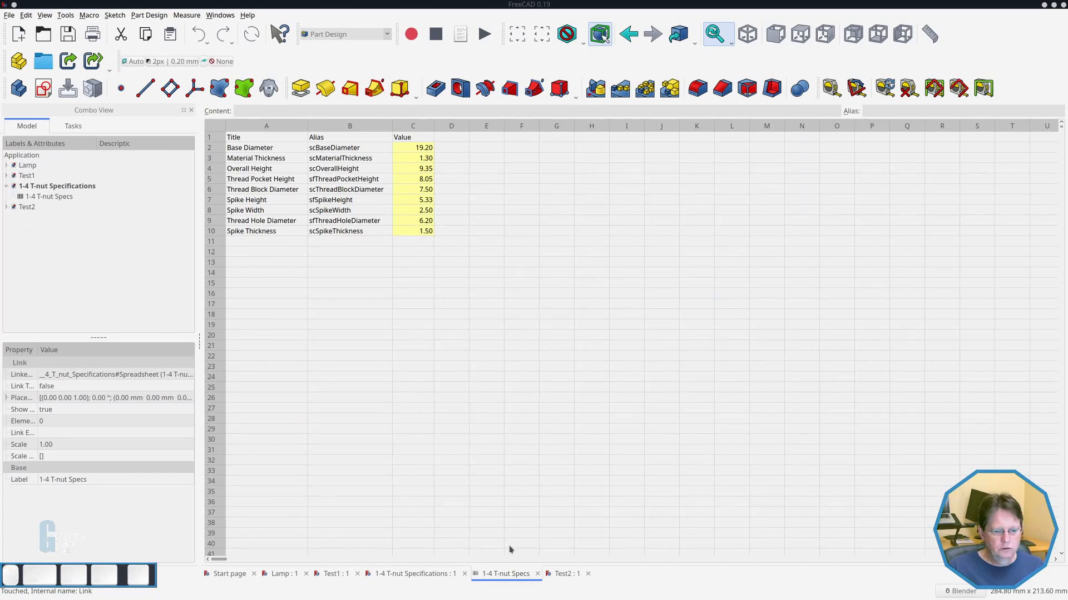
Start a new sketch on the datum plane in the Test2 document.
click(566, 575)
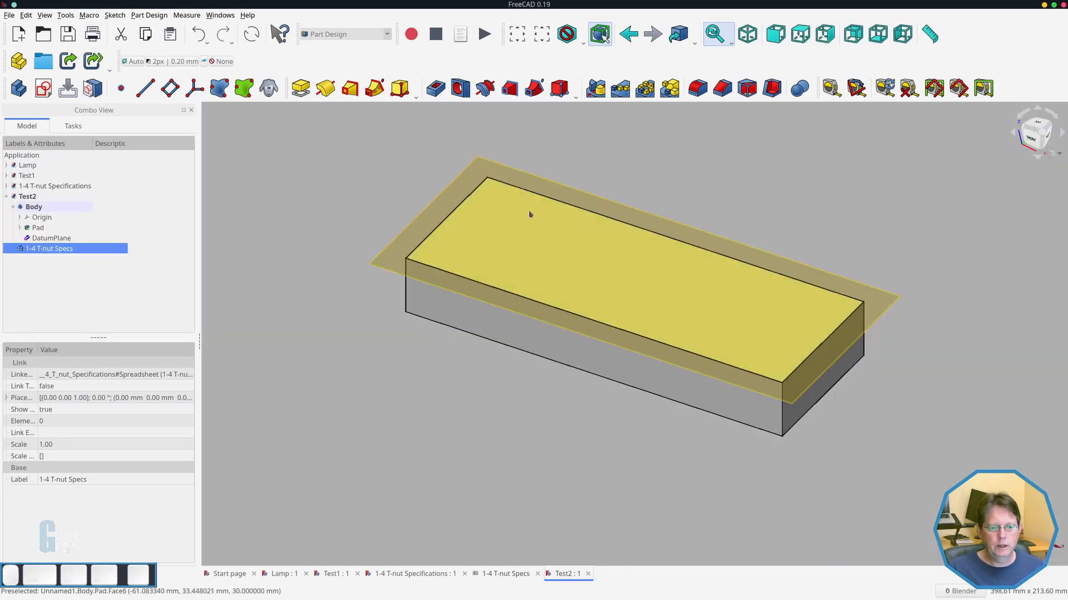
click(542, 252)
click(422, 253)
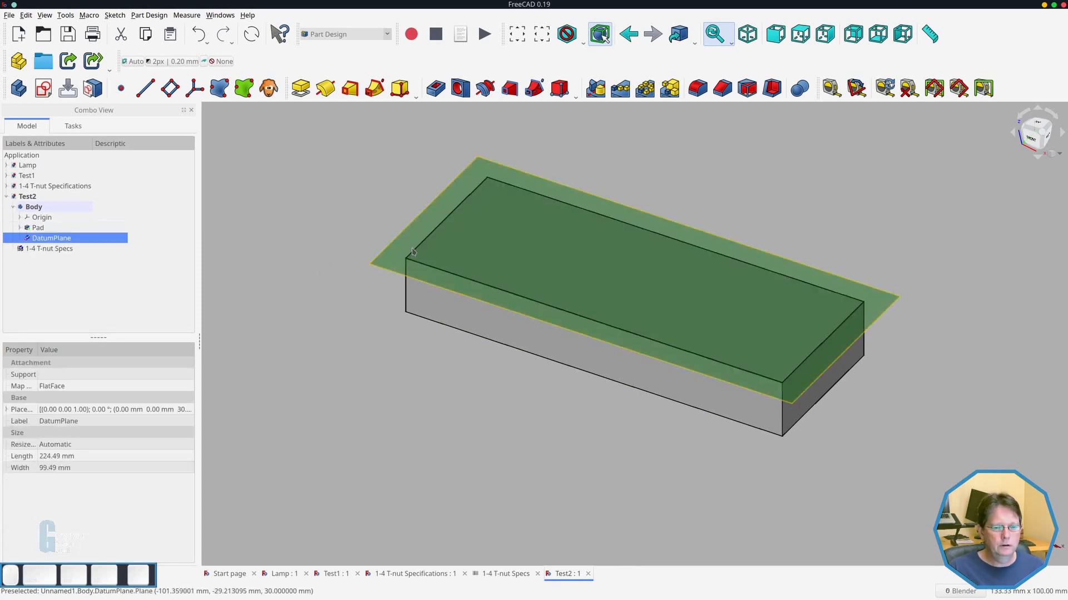
click(36, 93)
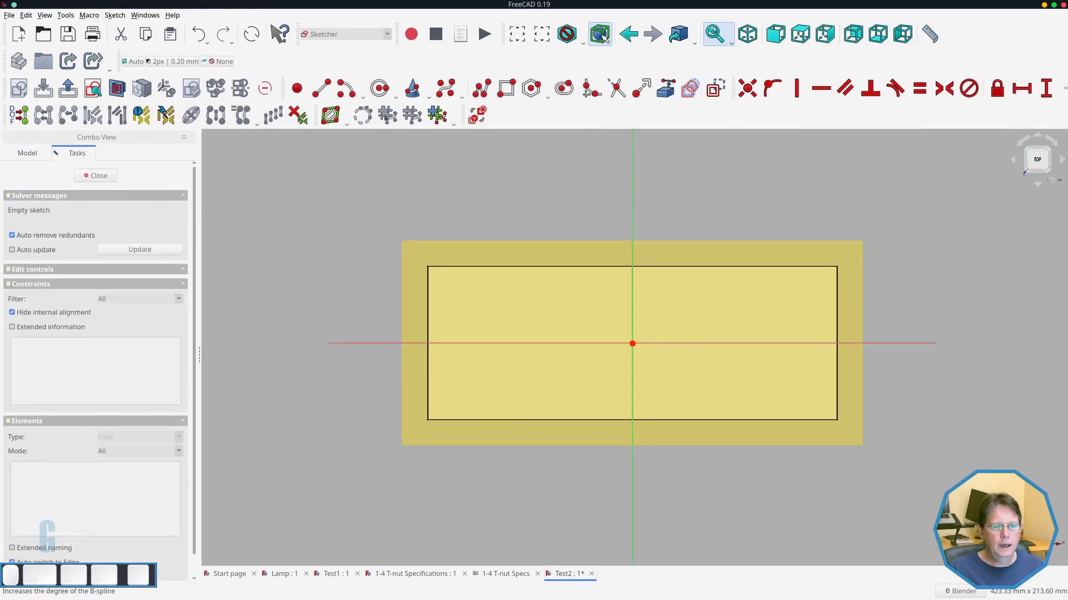
Sketch two circles centred on the horizontal axis near the block's short ends, the first about 8.5 mm in radius, and close the sketch.
click(380, 89)
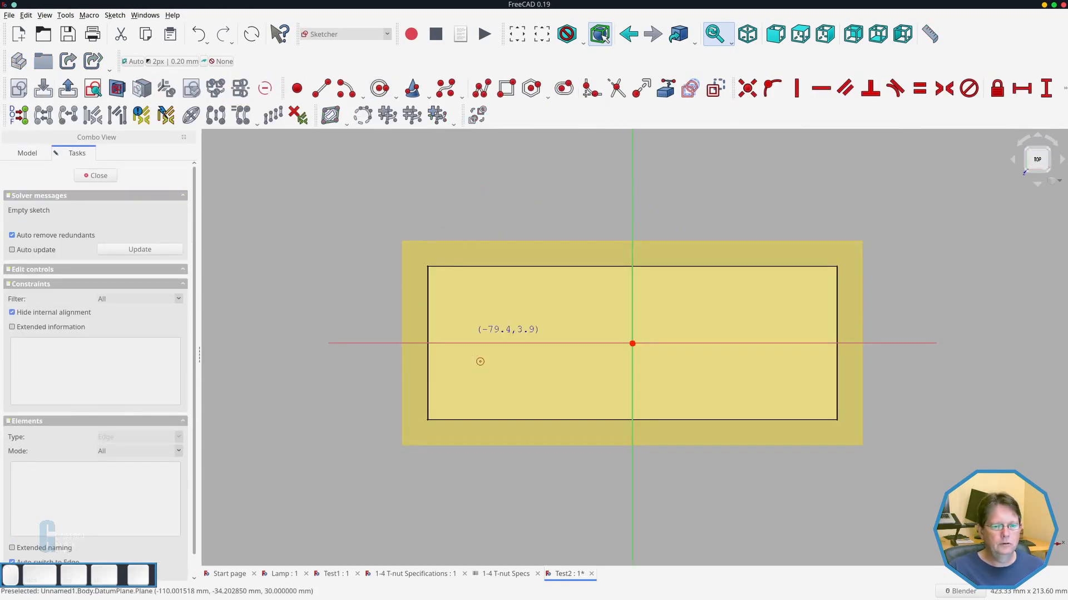
click(474, 343)
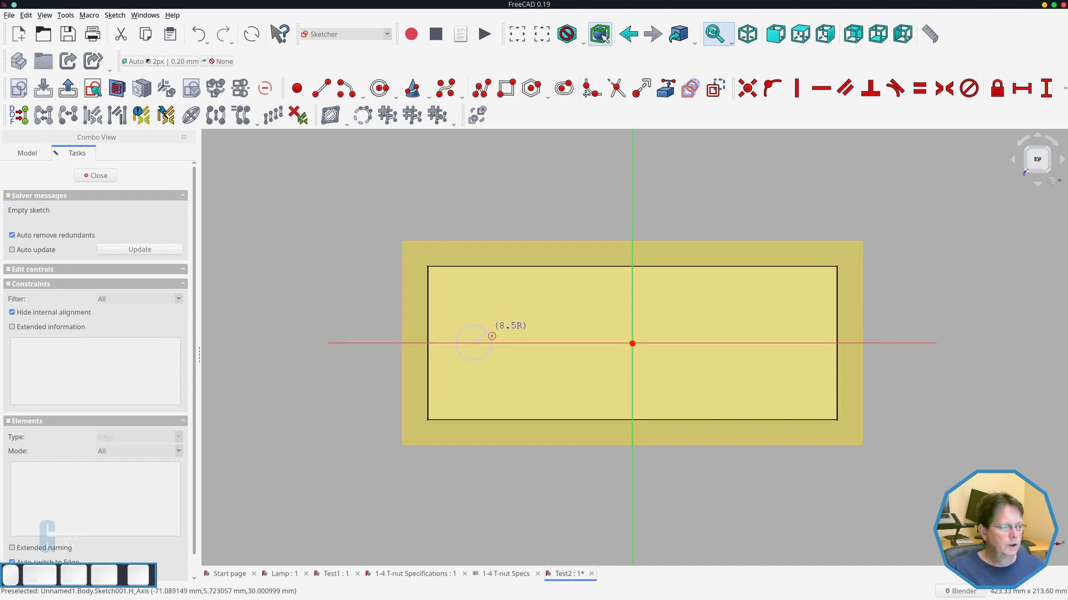
click(492, 335)
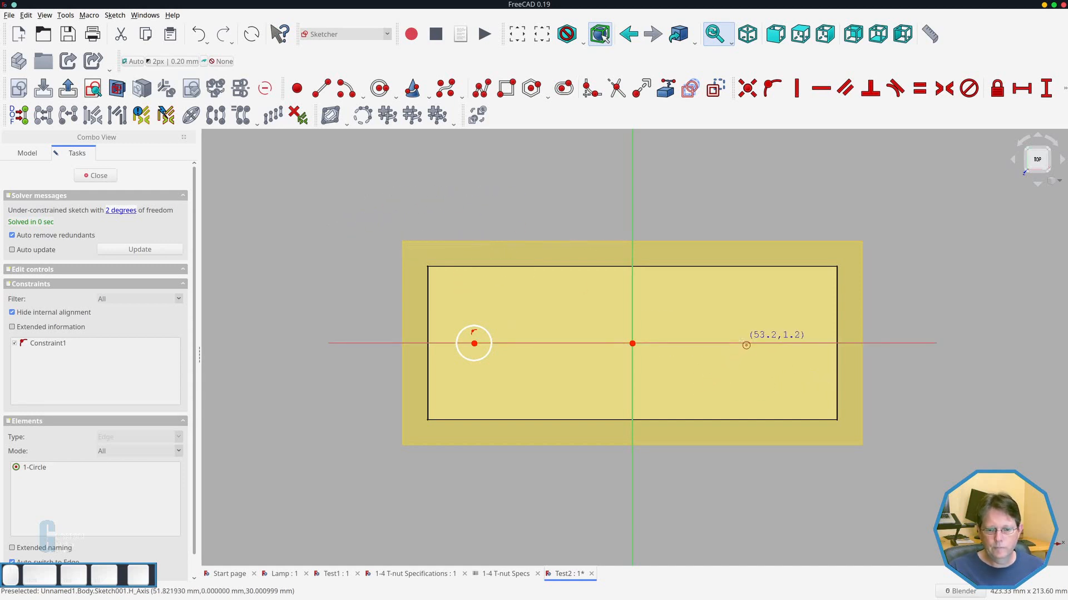
click(777, 343)
click(795, 334)
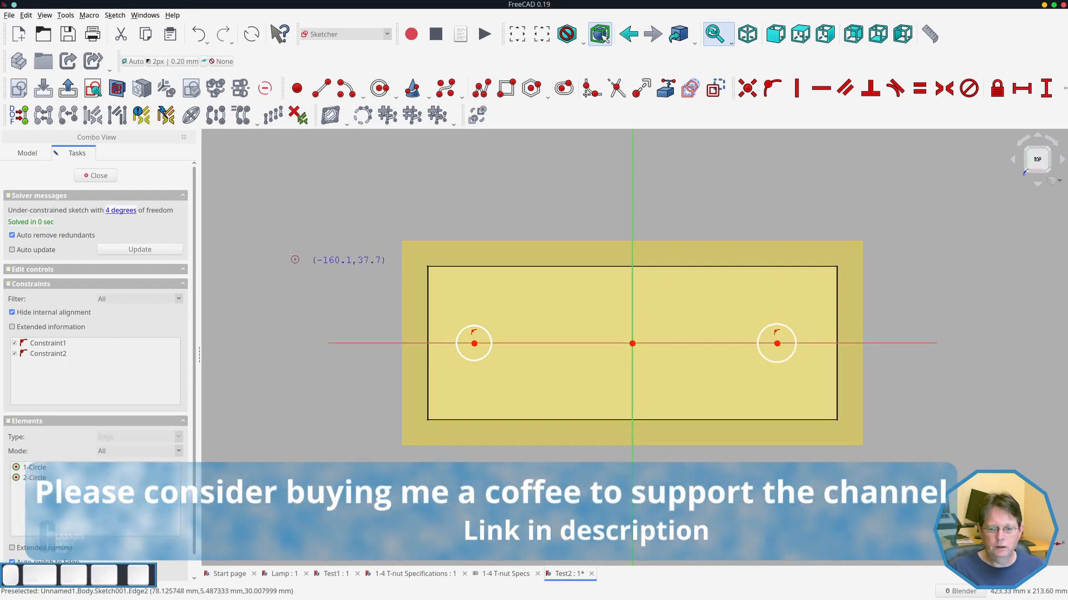
click(106, 177)
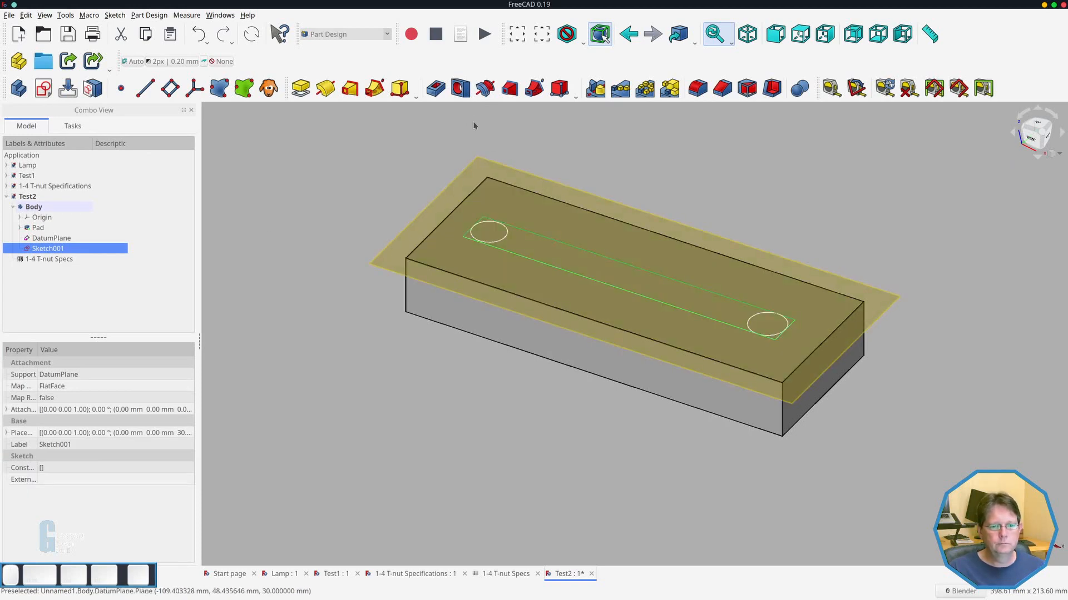
Start a Hole feature from the two-circle sketch and consult the 1/4" T-nut drawing in Firefox for its dimensions.
click(461, 89)
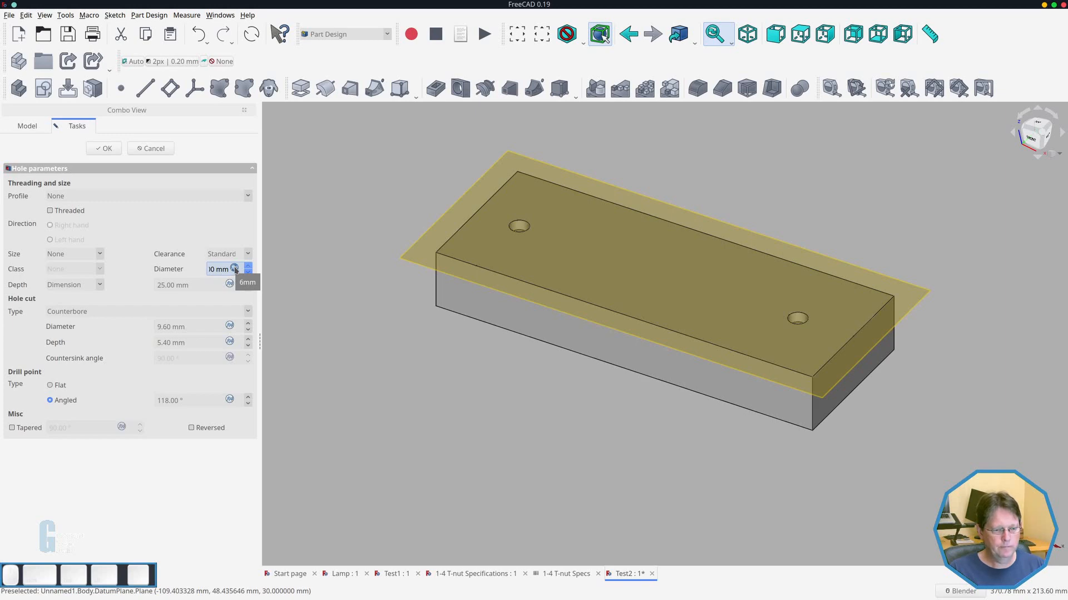
drag(0, 212, 530, 71)
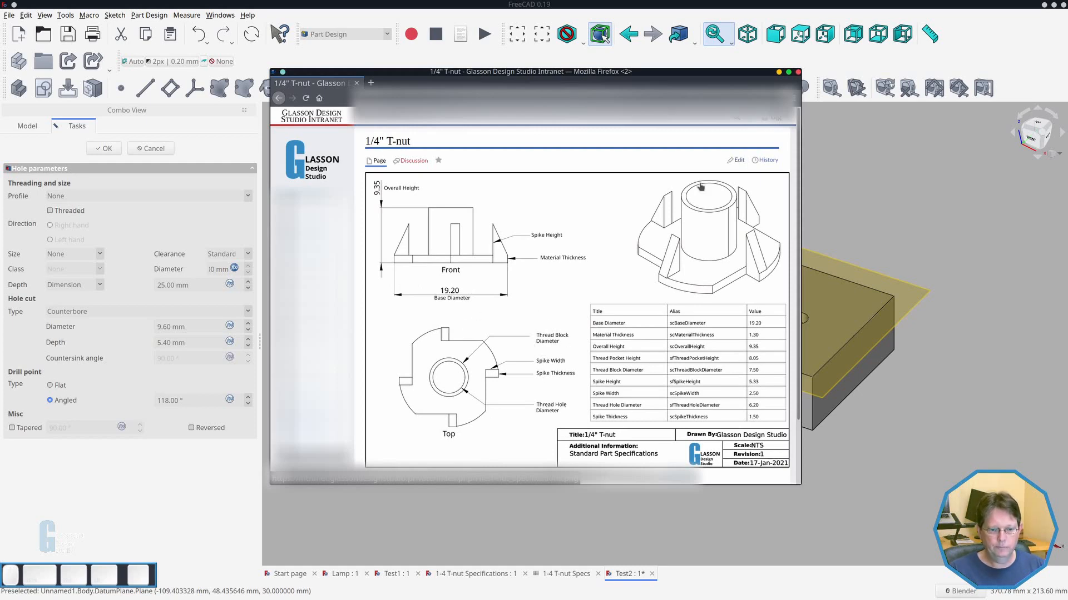
click(778, 72)
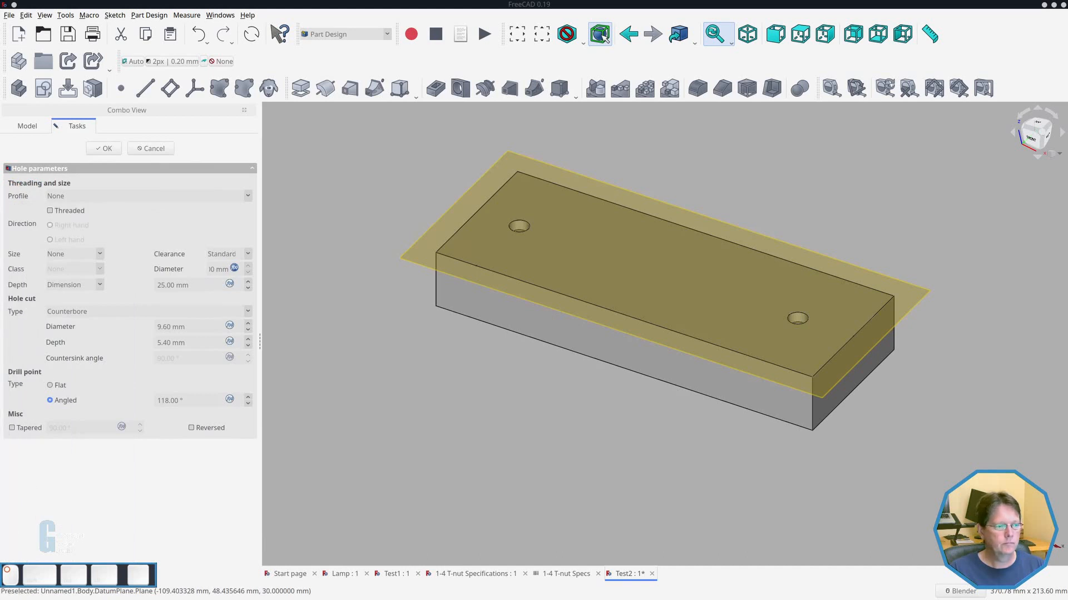
Link the hole diameter to <<1-4 T-nut Specs>>.scThreadBlockDiameter and check it against the 1/4" T-nut table in Firefox.
click(235, 269)
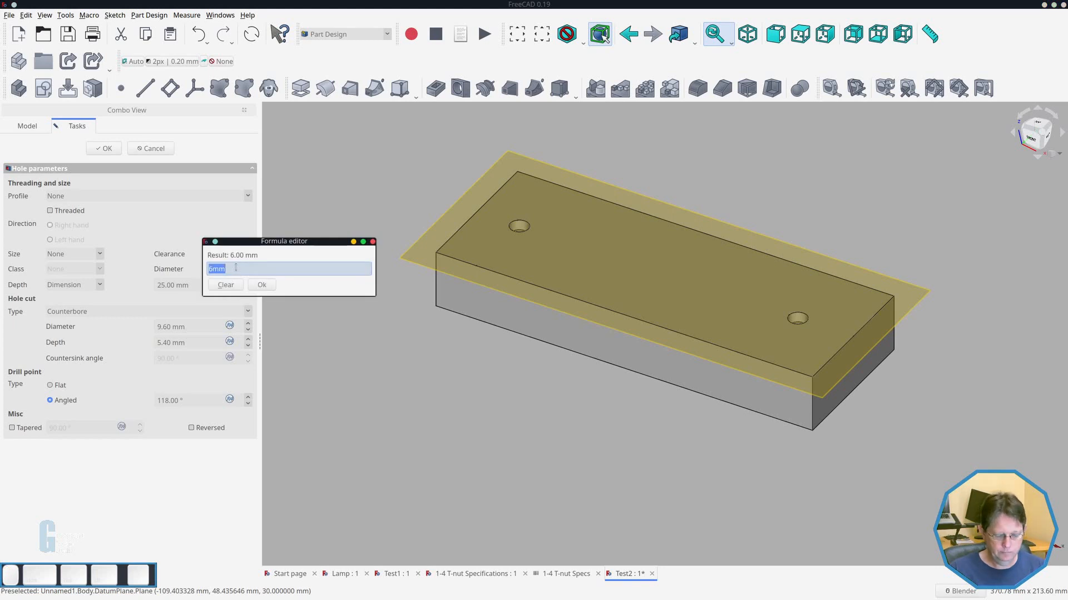
text(<<sp)
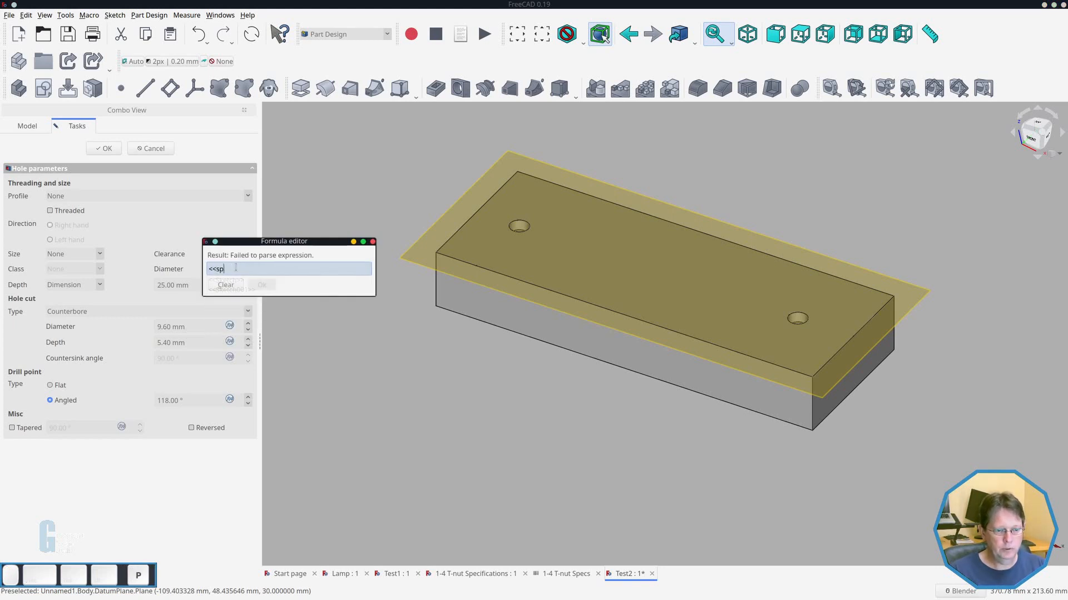
key(BackSpace)
key(BackSpace)
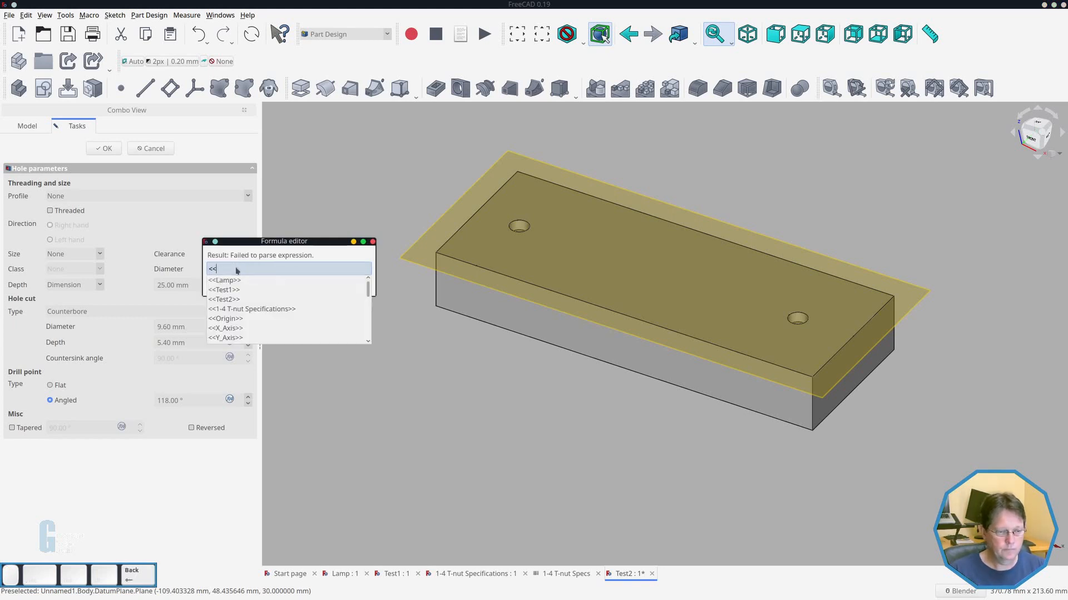
key(Down)
key(Down)
key(Down)
key(Down)
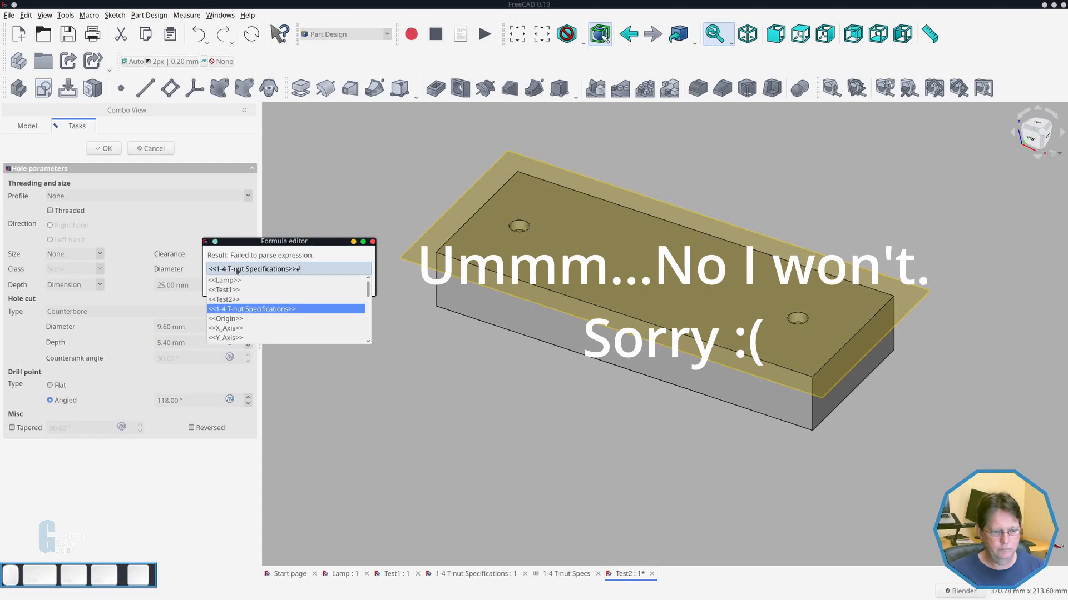
key(Down)
key(Down)
key(Down)
key(Down)
key(Down)
key(Down)
key(Down)
key(Down)
key(Down)
key(Down)
key(Down)
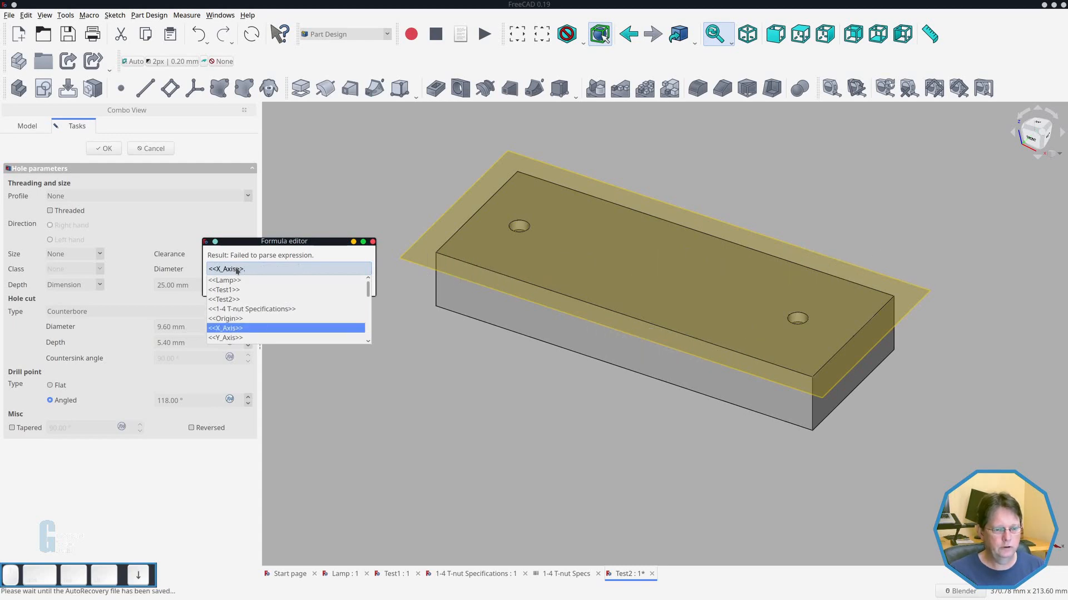
key(Down)
key(Down)
key(Down)
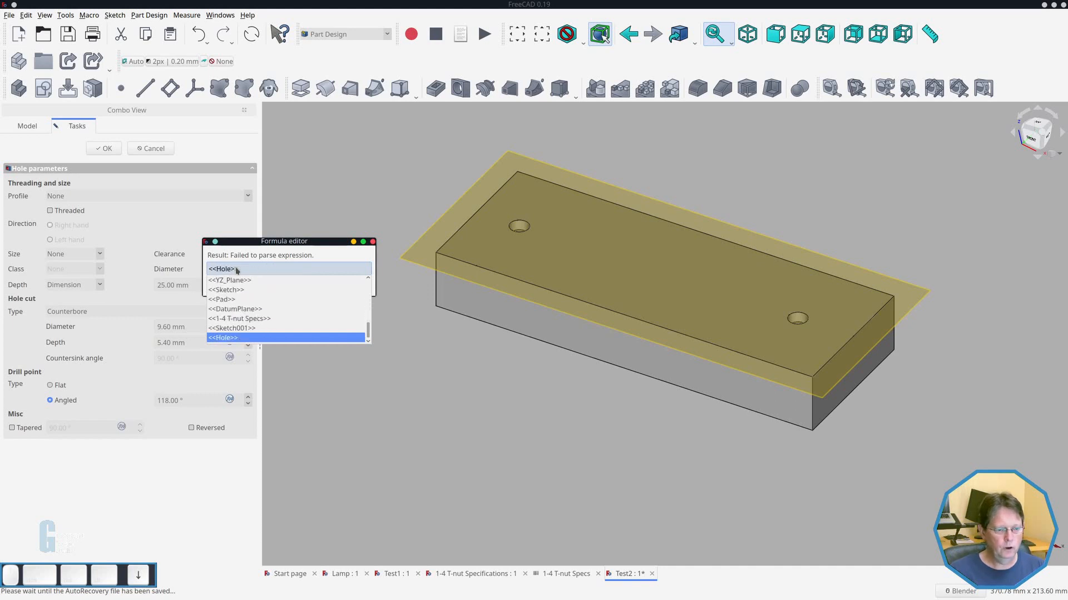
key(Up)
key(Up)
key(Up)
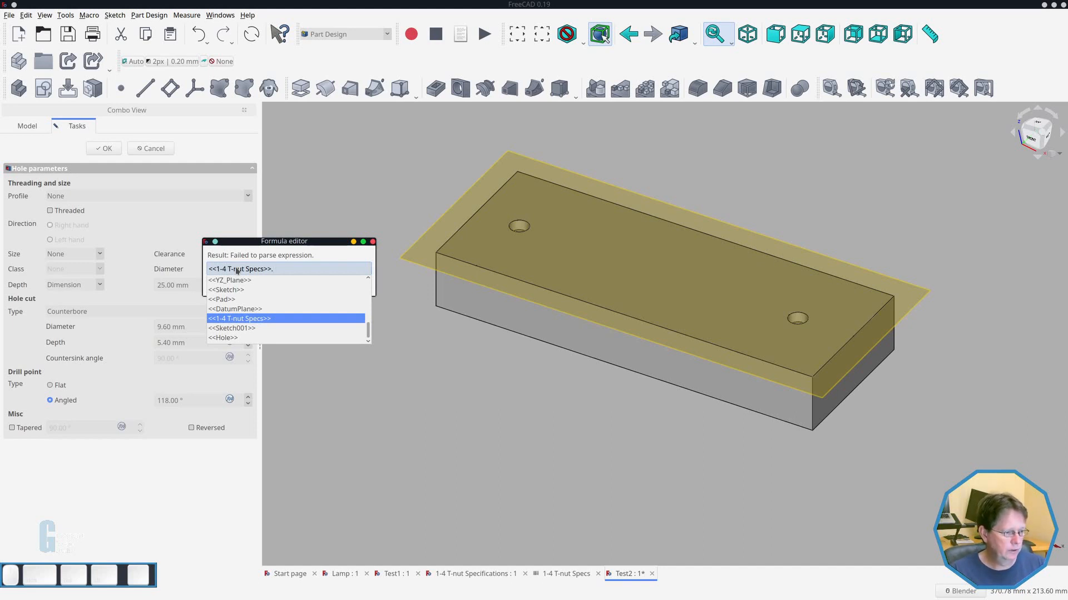
text(scThred)
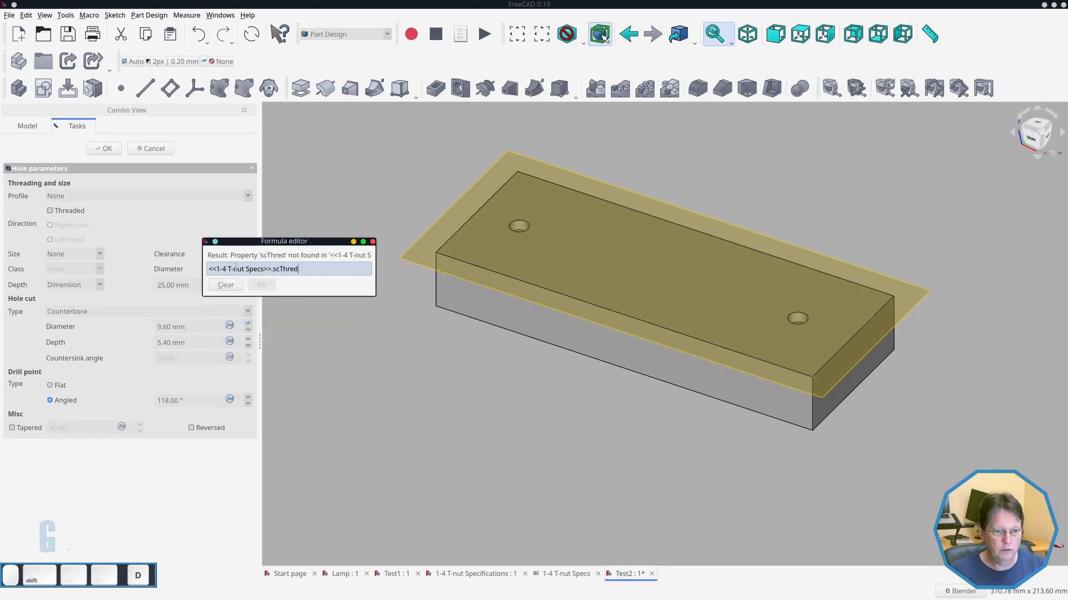
key(BackSpace)
text(adBl)
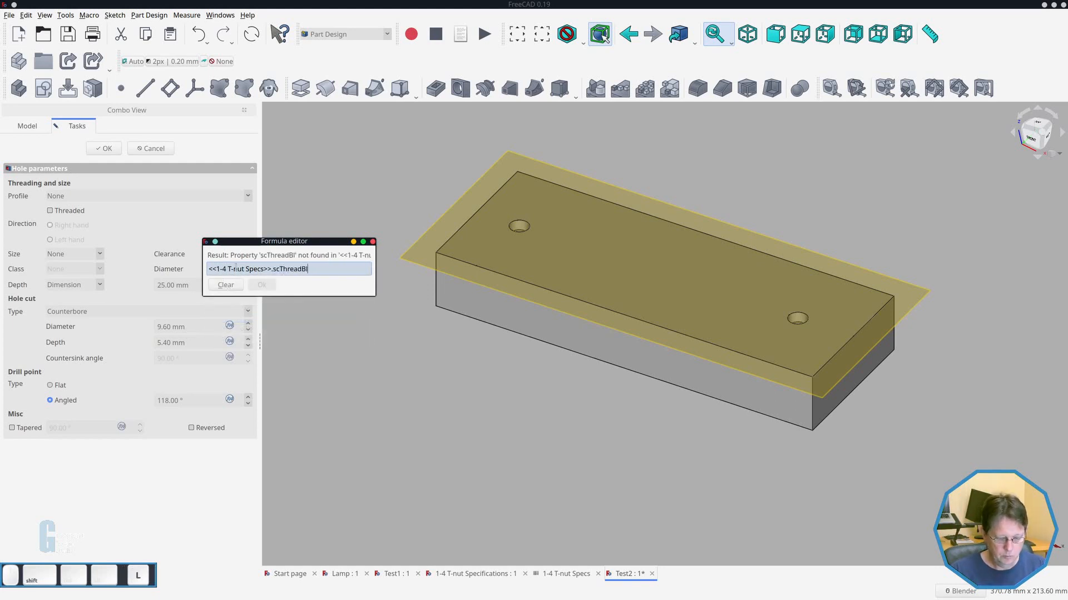
text(ockDiameter)
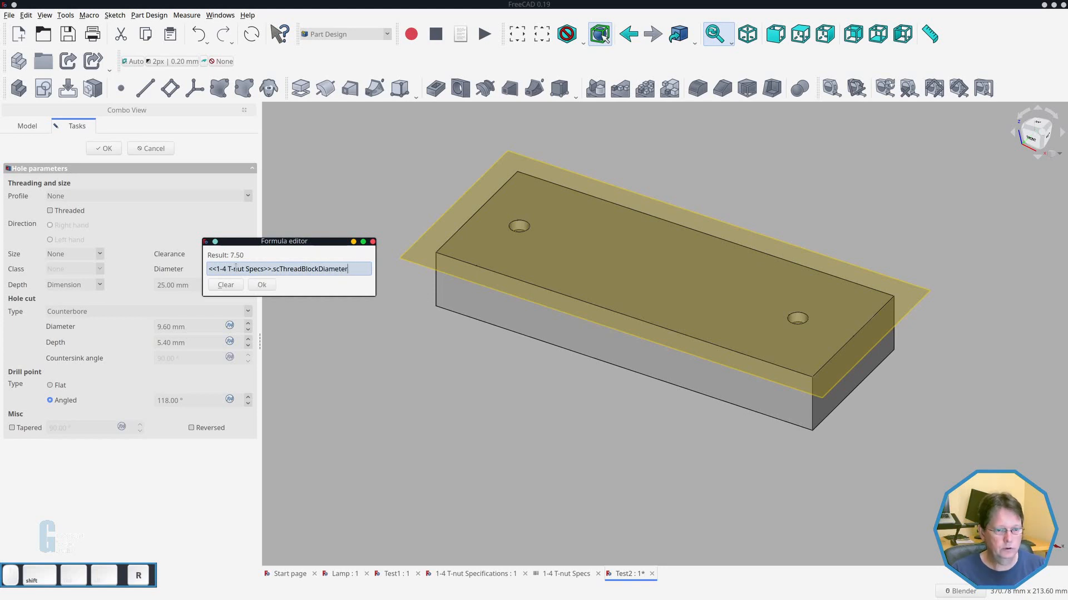
key(Return)
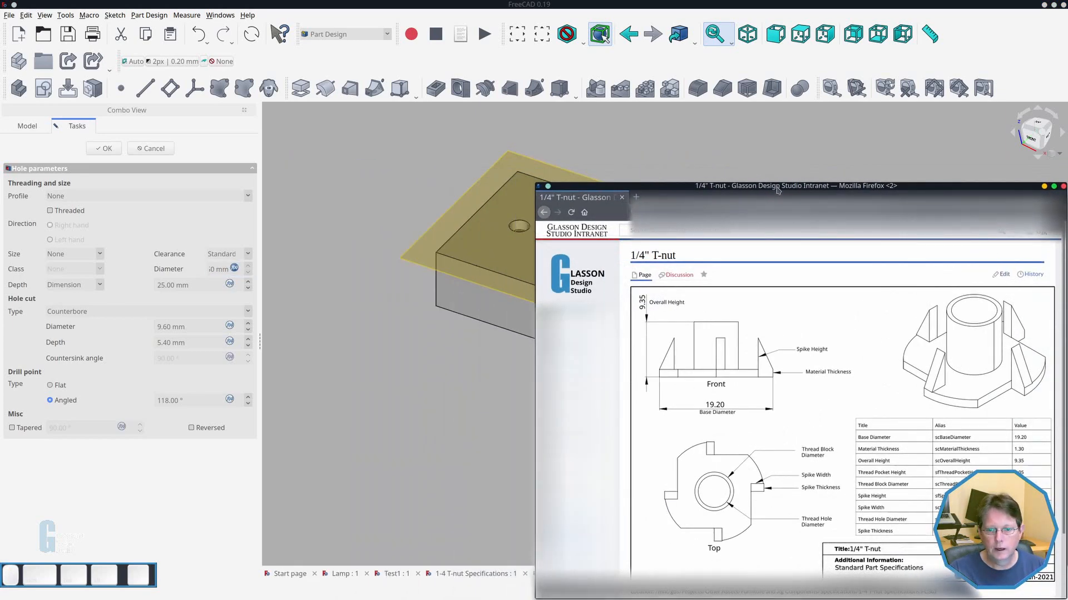
drag(774, 189, 528, 134)
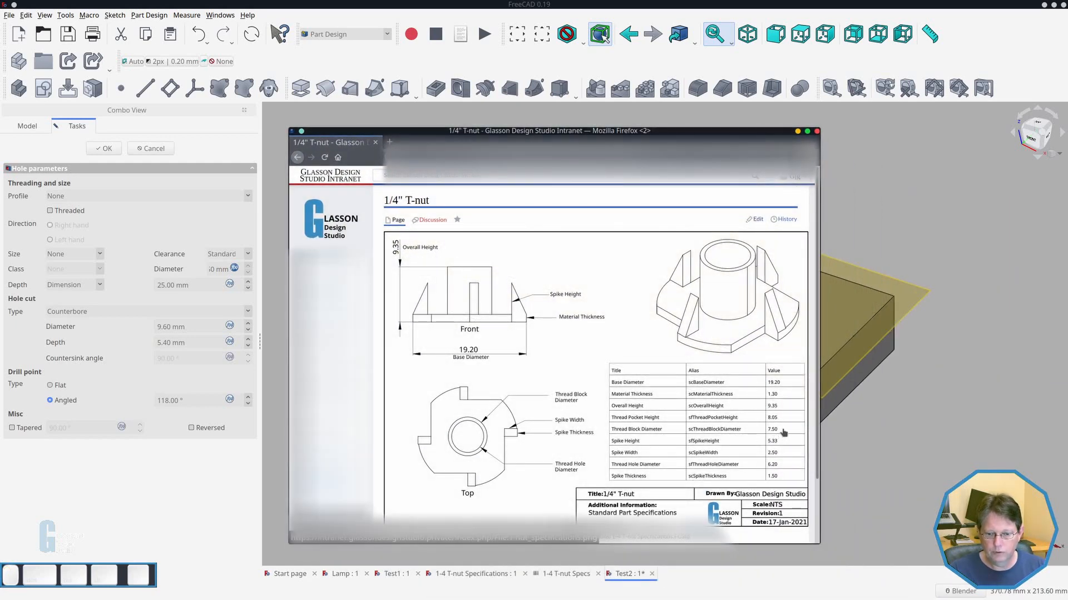
drag(663, 133, 0, 192)
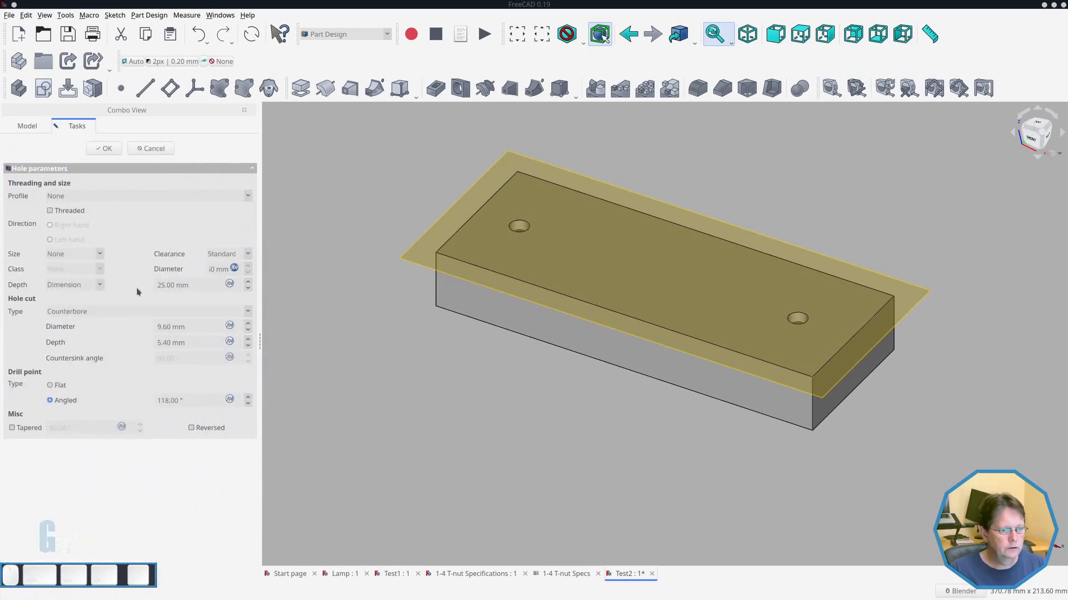
Set the hole depth to Through all in the Hole parameters.
click(95, 286)
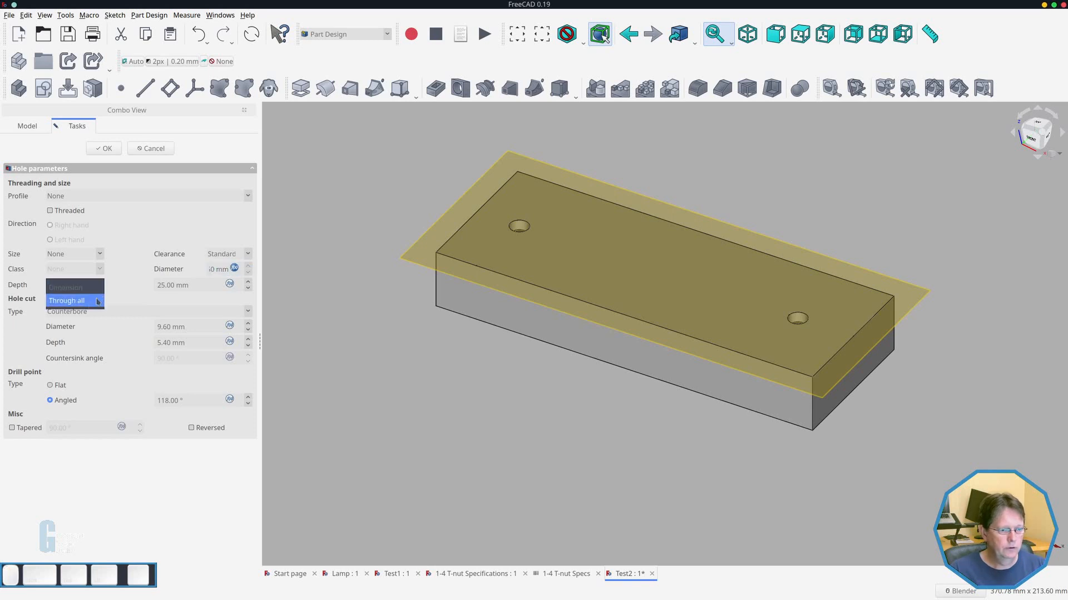
click(89, 303)
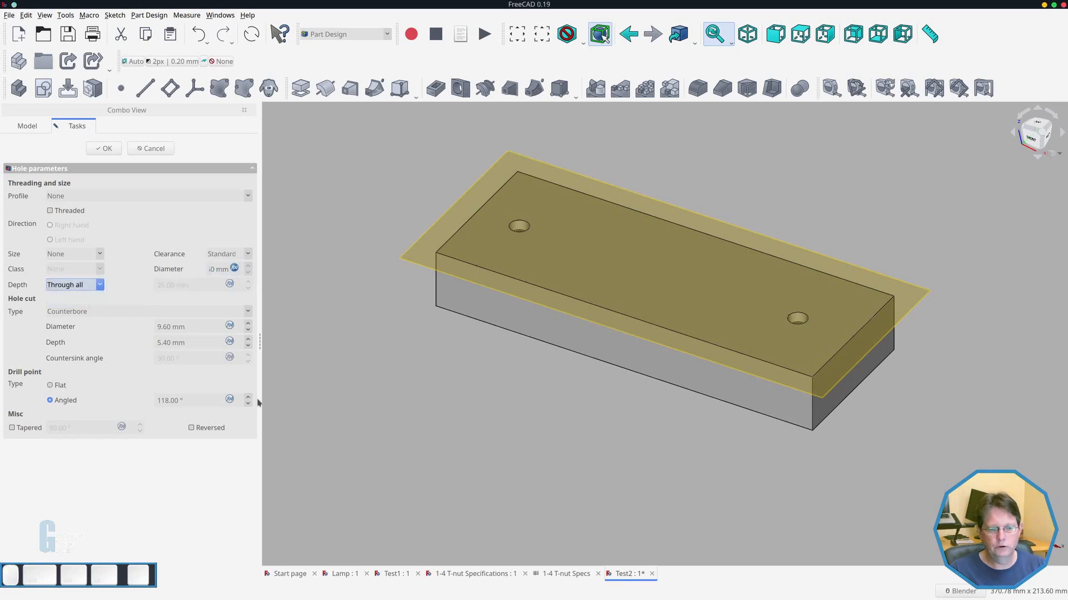
middle_drag(618, 418, 592, 415)
scroll(592, 414, down, 2)
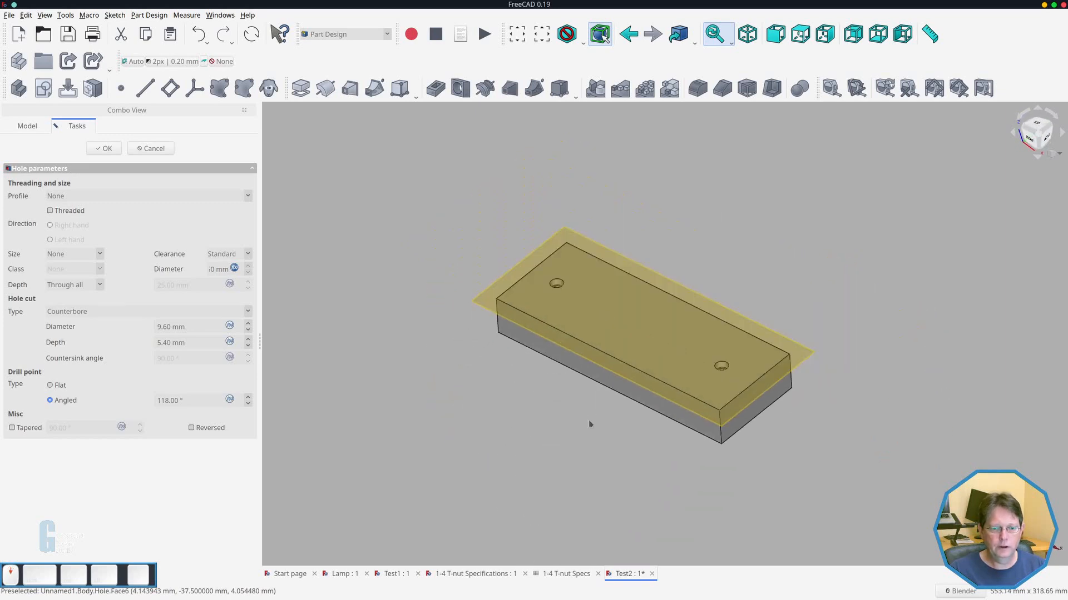
Link the counterbore diameter to <<1-4 T-nut Specs>>.scBaseDiameter, looking up the alias on the T-nut page in Firefox.
click(231, 326)
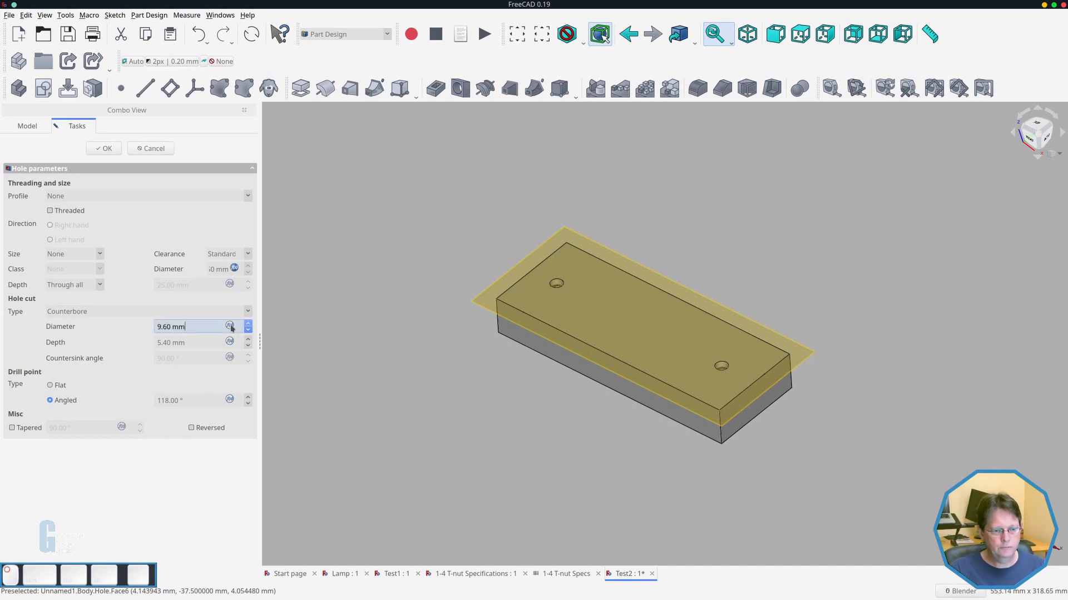
text(<<)
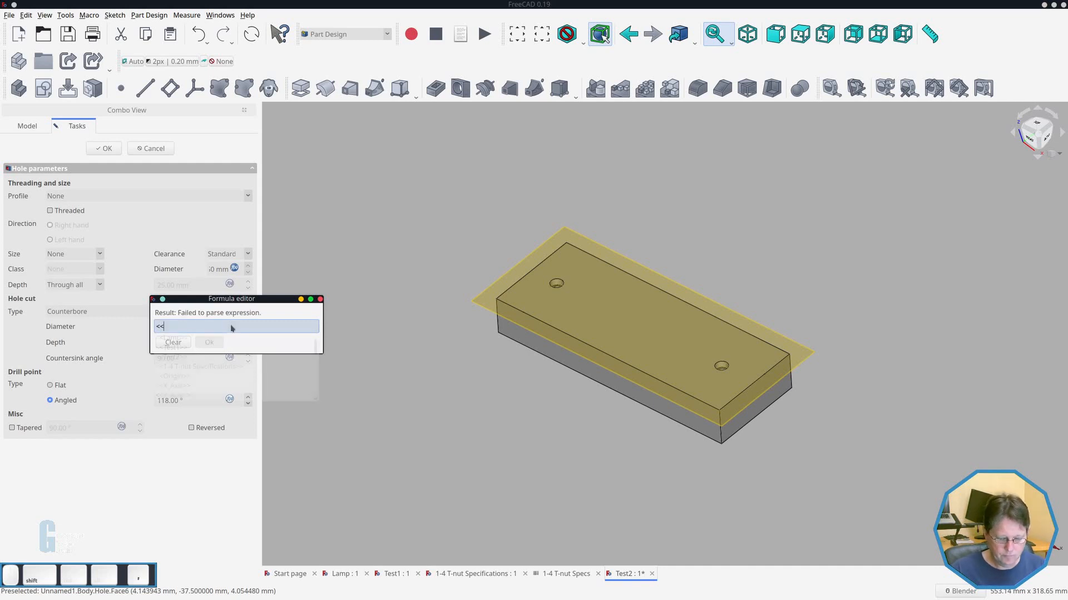
text(1)
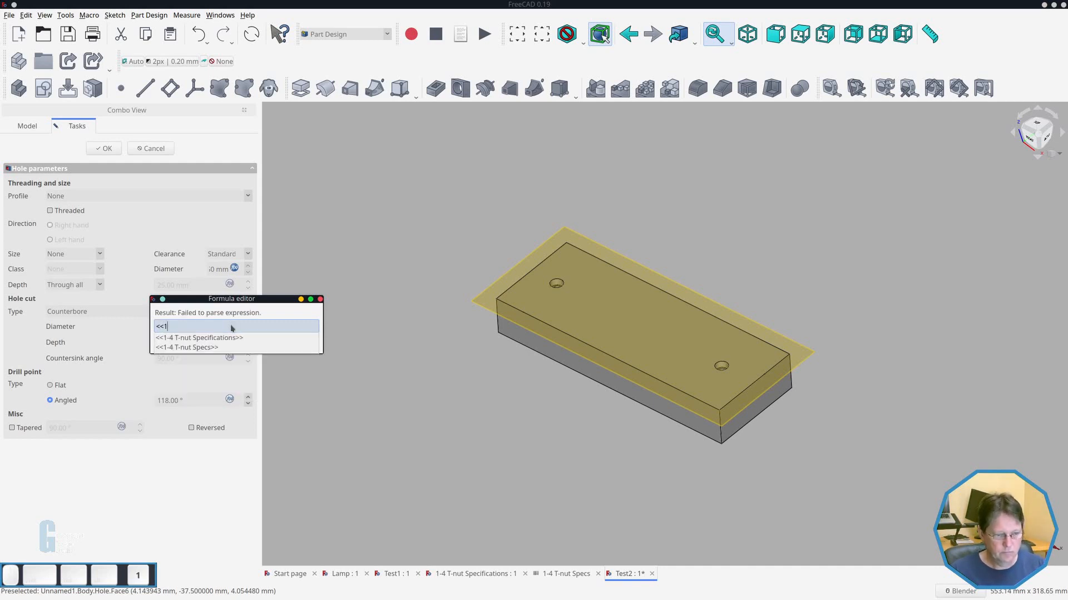
key(Down)
key(Down)
text(.)
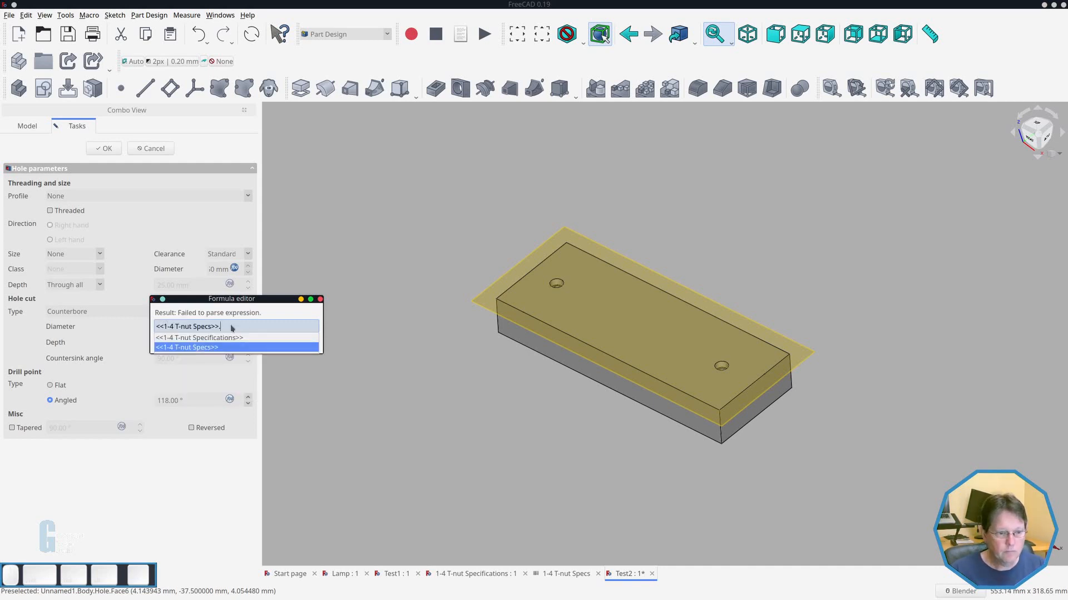
click(502, 181)
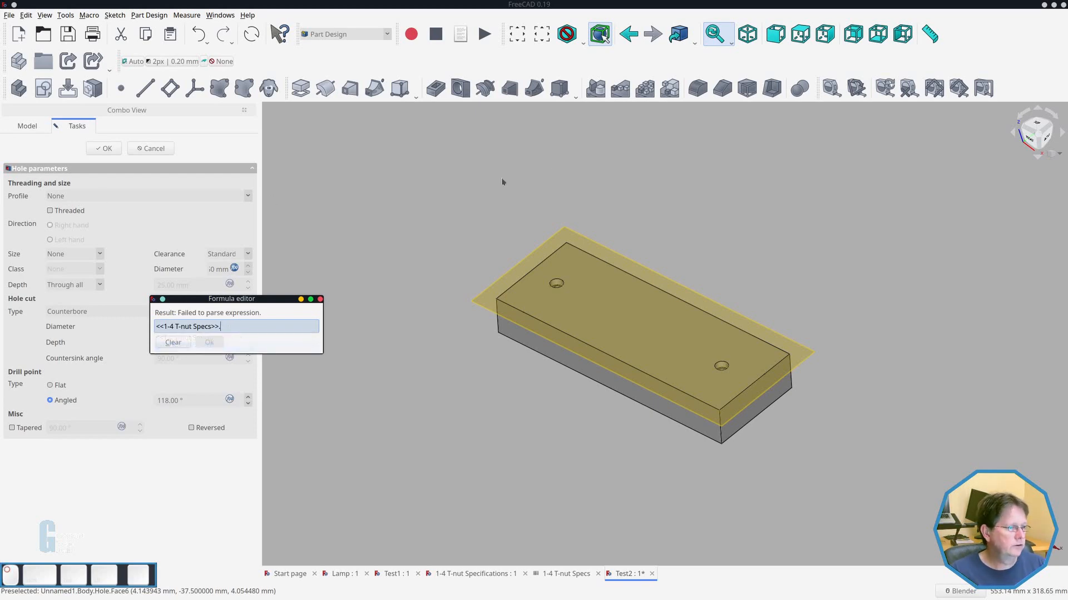
key(alt+Tab)
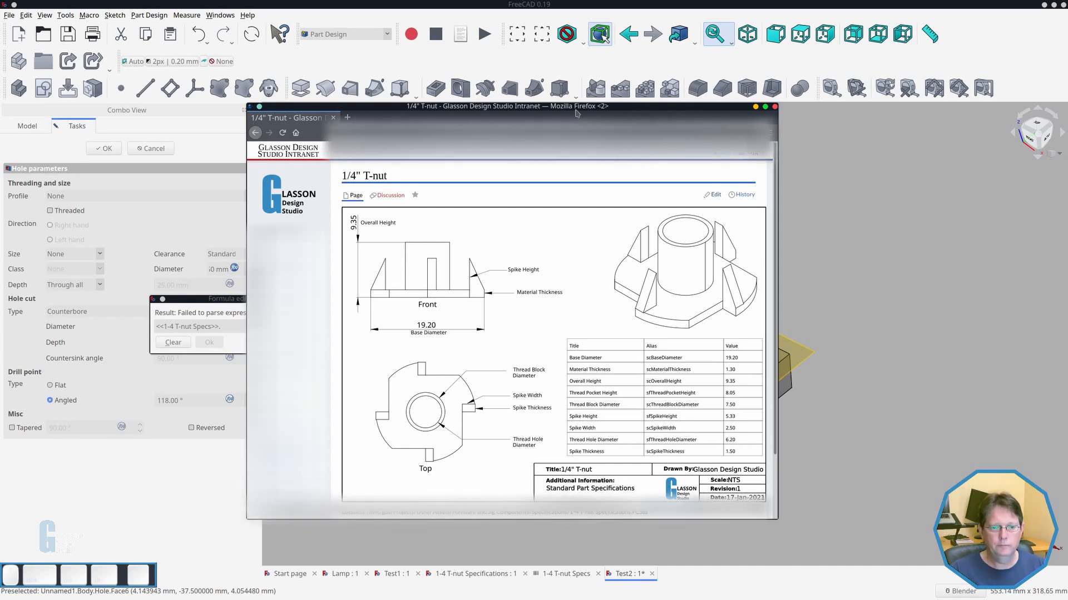
drag(574, 107, 0, 167)
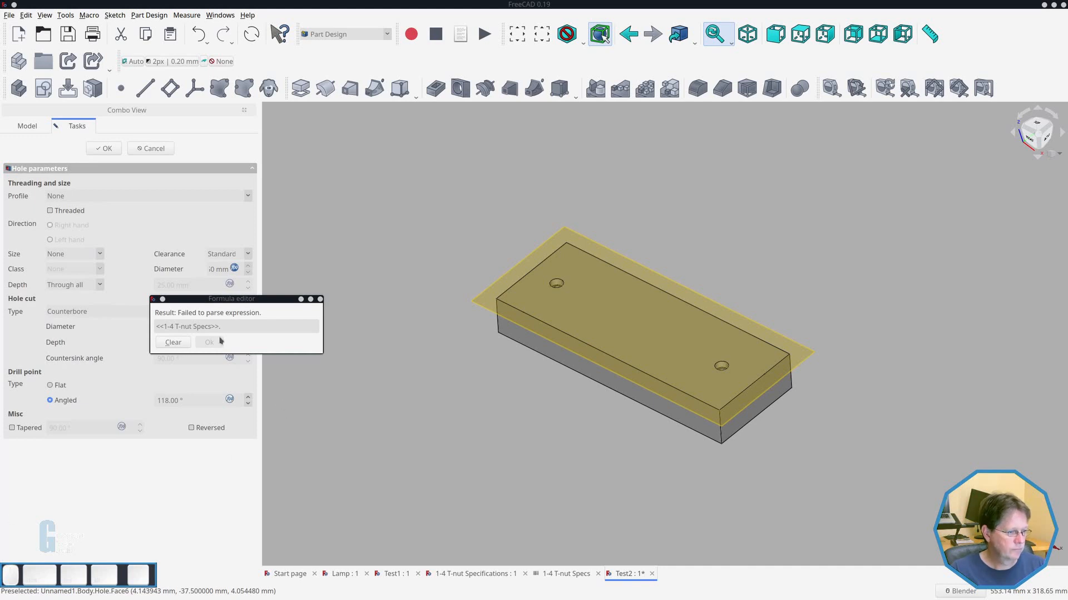
click(243, 326)
text(Bas)
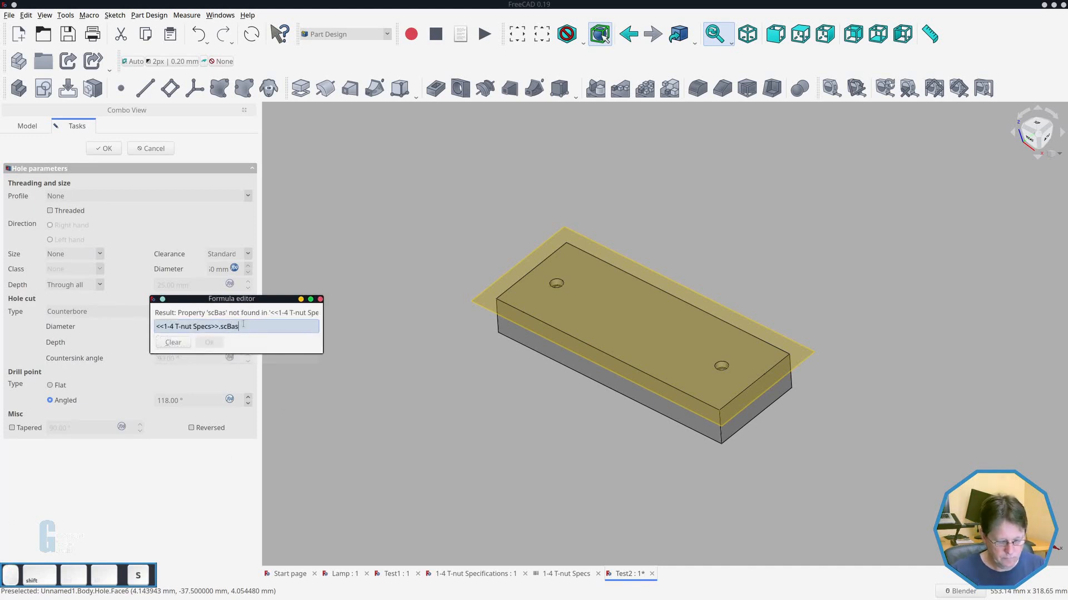
text(eDiamet)
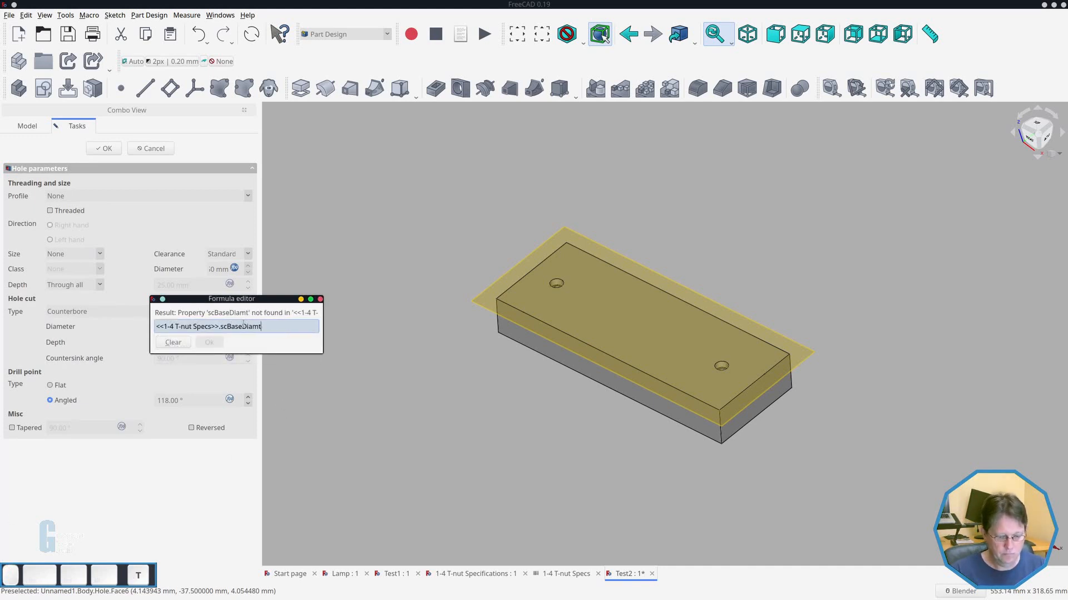
text(er)
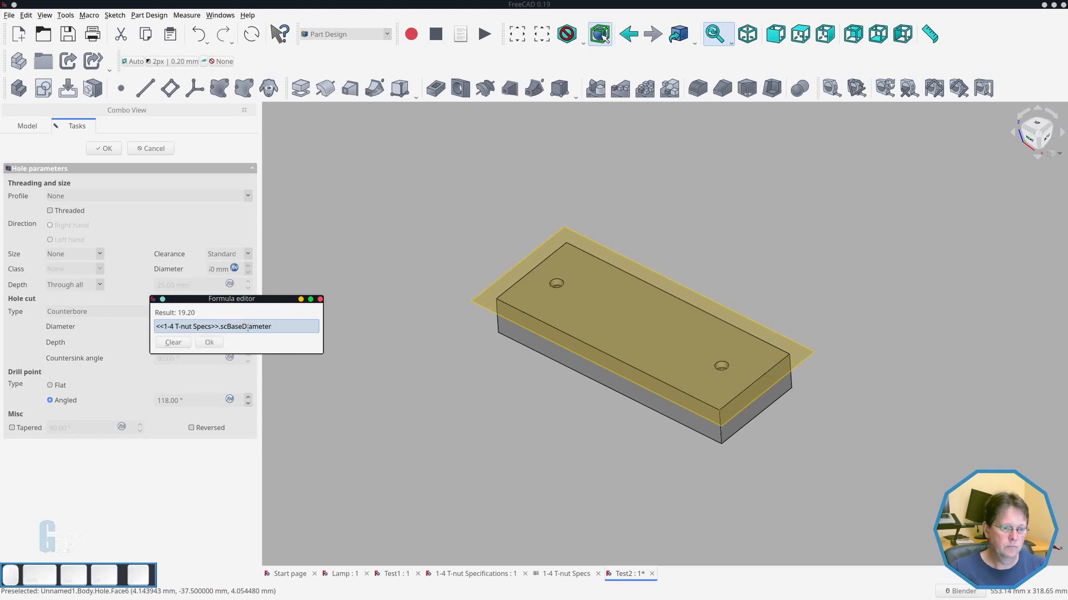
click(209, 343)
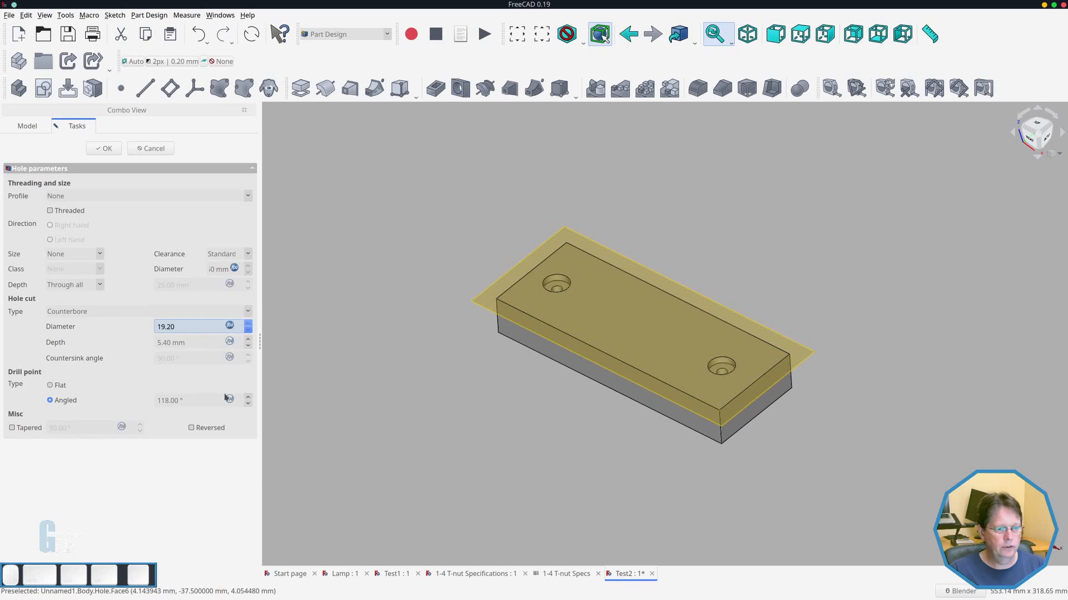
Look up the material thickness alias in Firefox and link the counterbore depth to <<1-4 T-nut Specs>>.scMaterialThickness.
drag(0, 211, 768, 124)
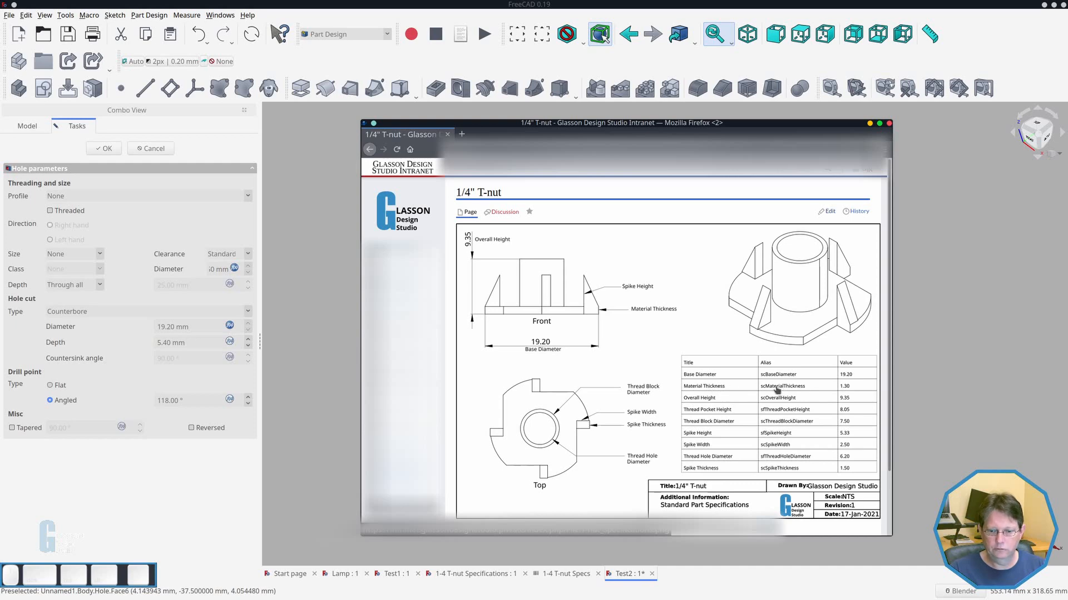
drag(716, 123, 0, 176)
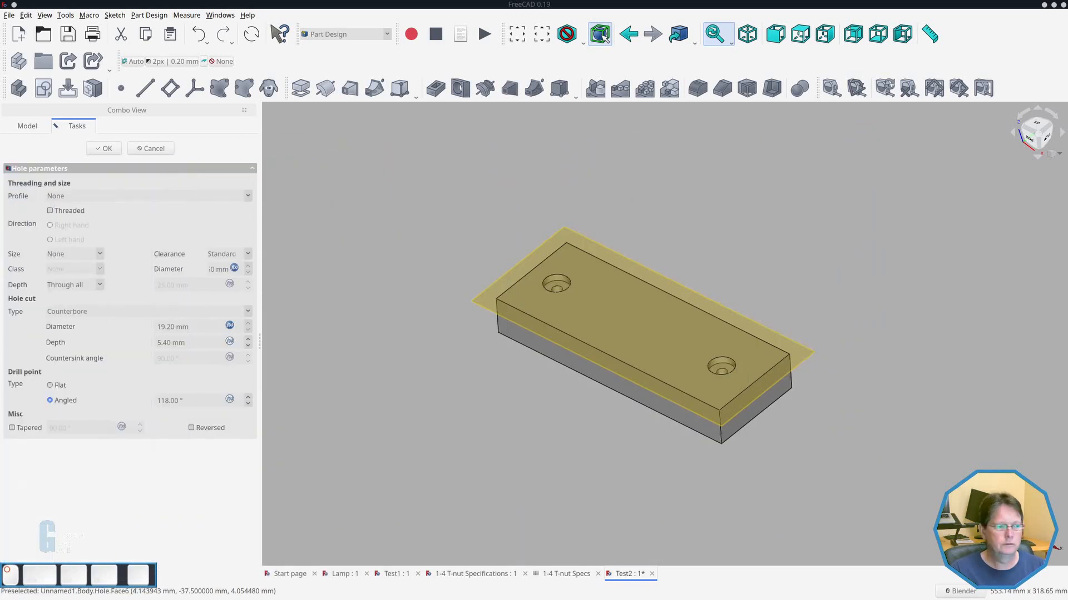
click(230, 342)
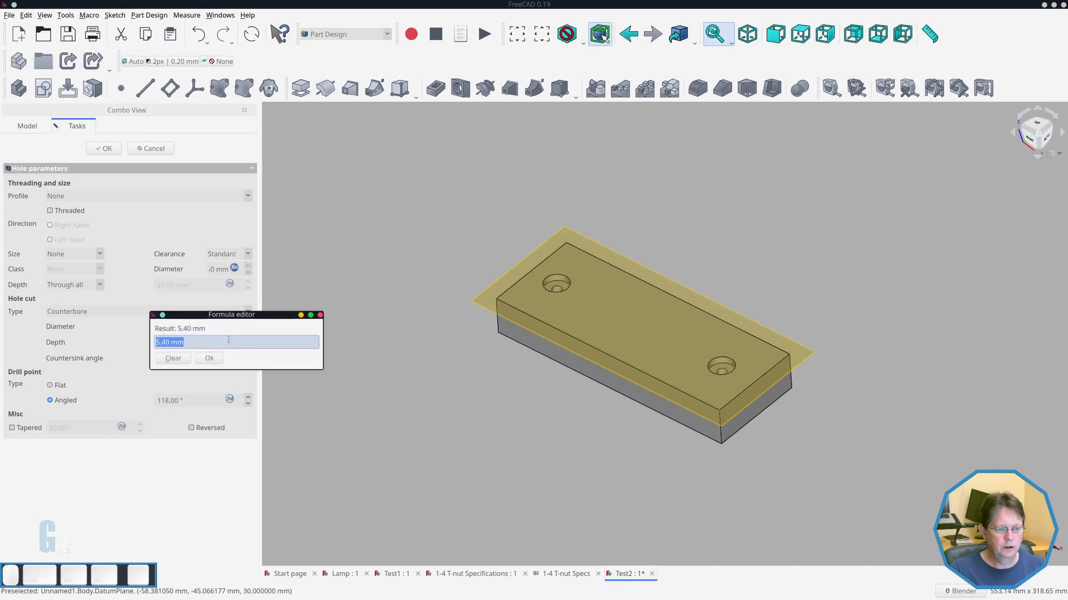
text(<<1)
key(Down)
key(Down)
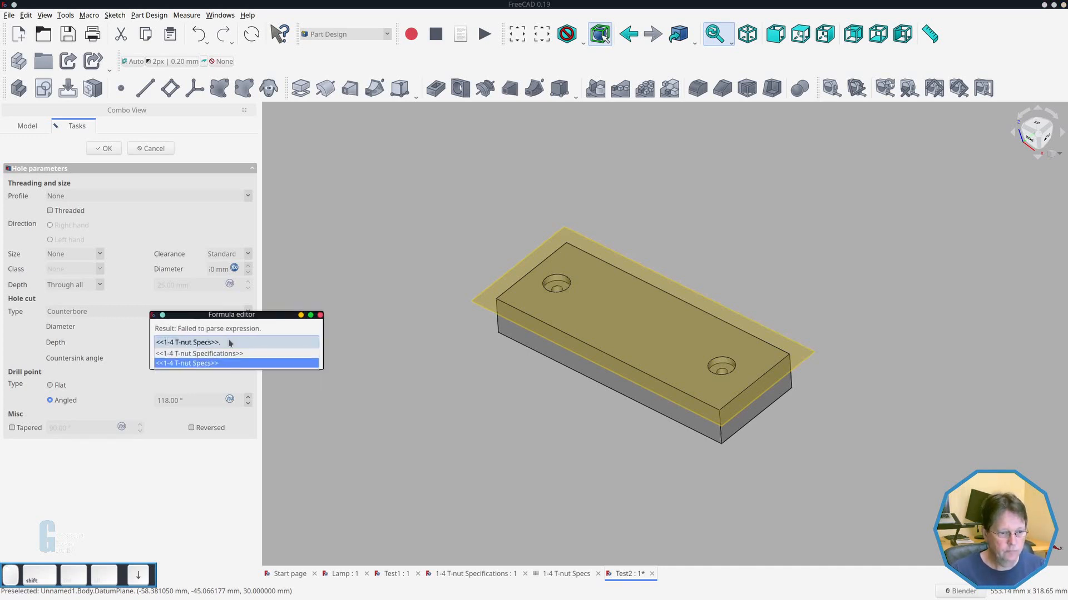
text(sc)
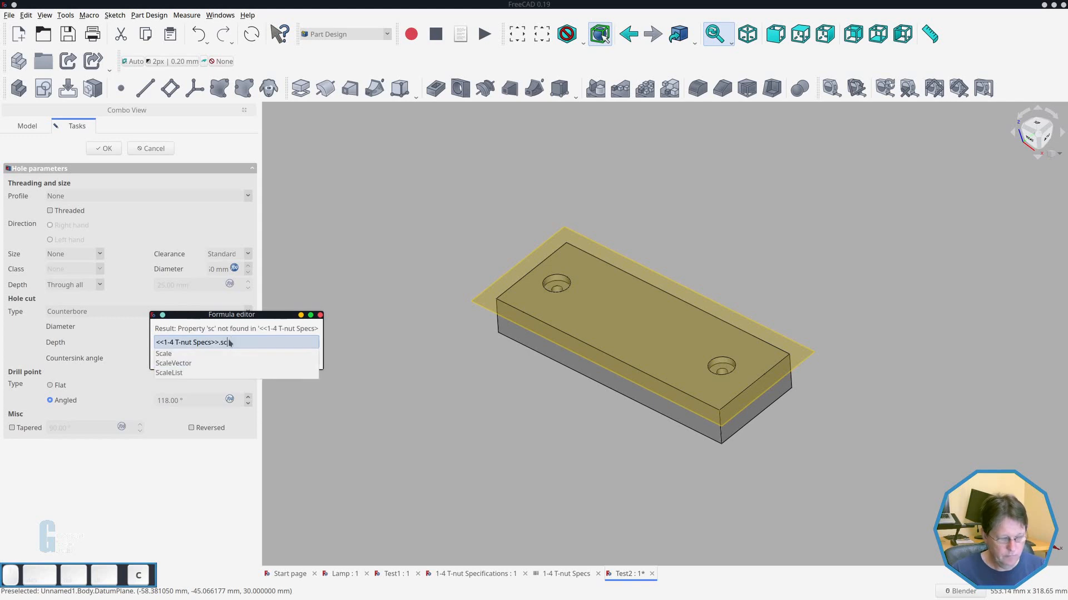
text(Mate)
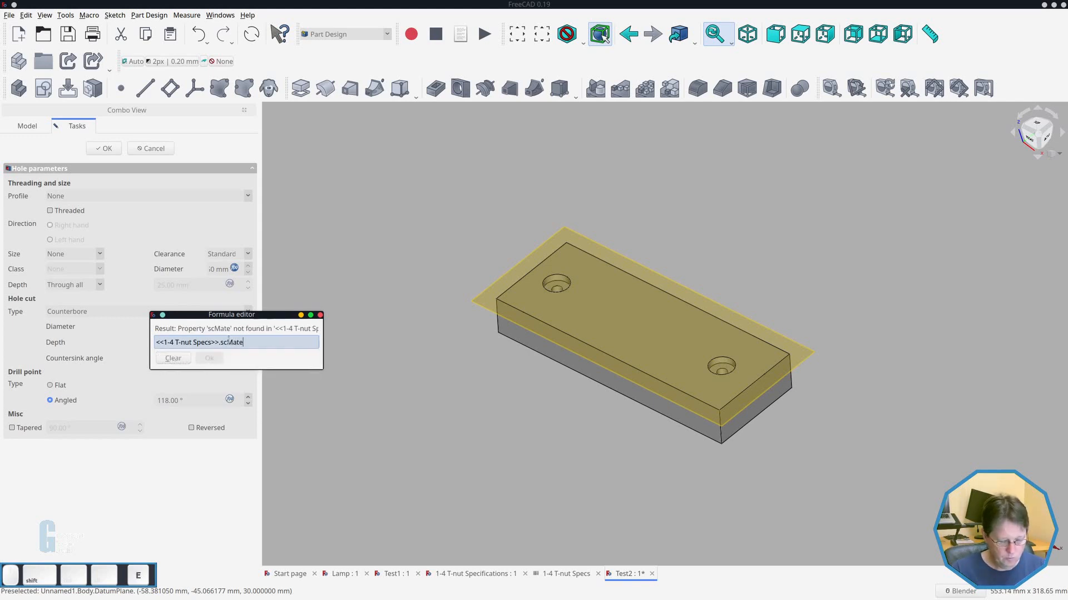
text(rialThickness)
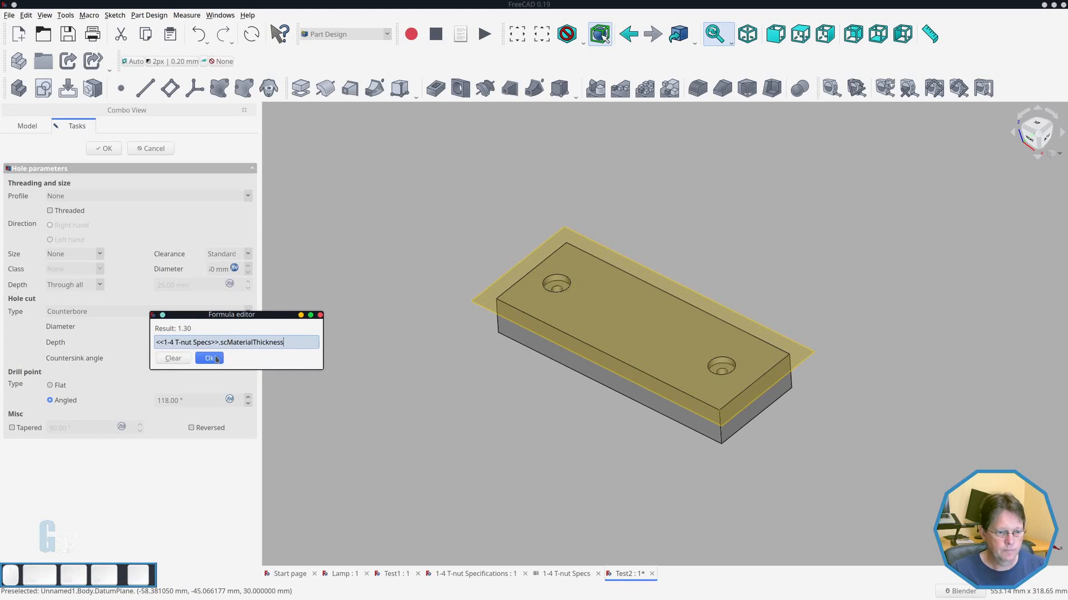
click(211, 358)
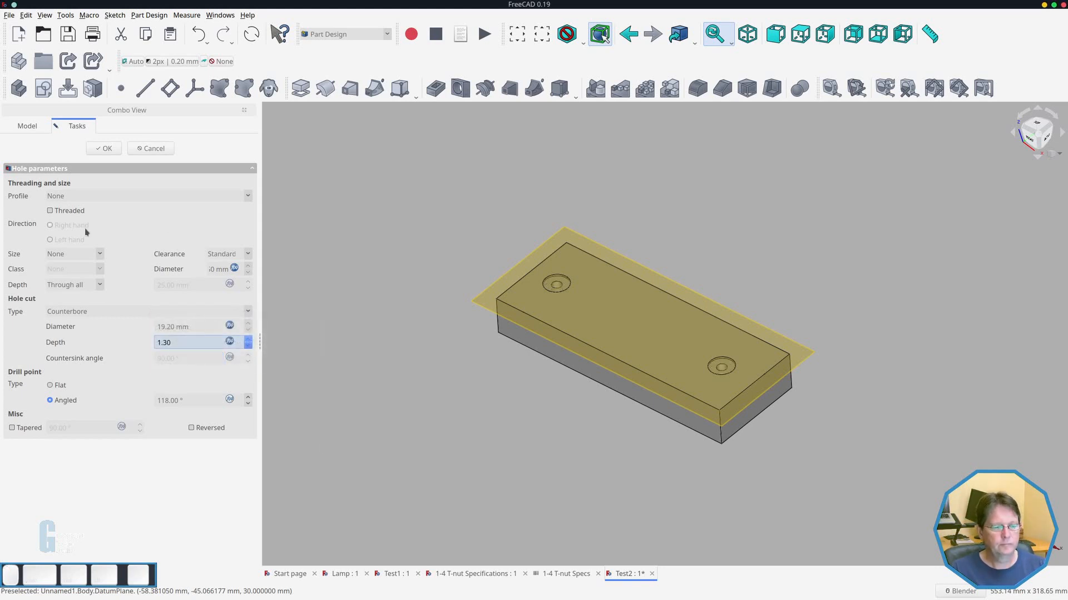
Accept the linked hole parameters and hide the datum plane in the Test2 body to inspect the counterbored holes.
click(103, 148)
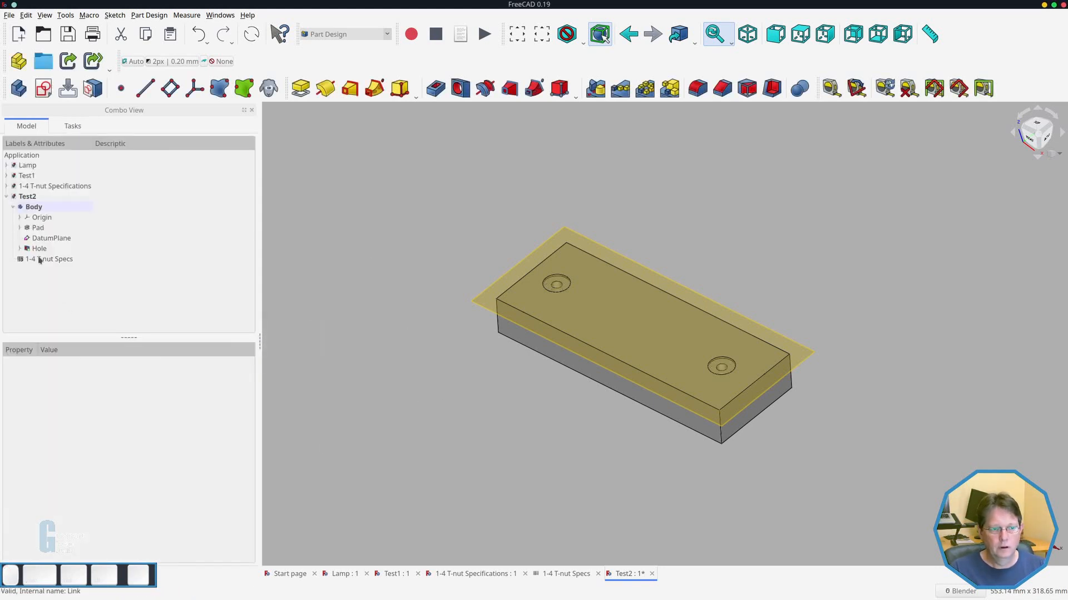
click(46, 239)
key(space)
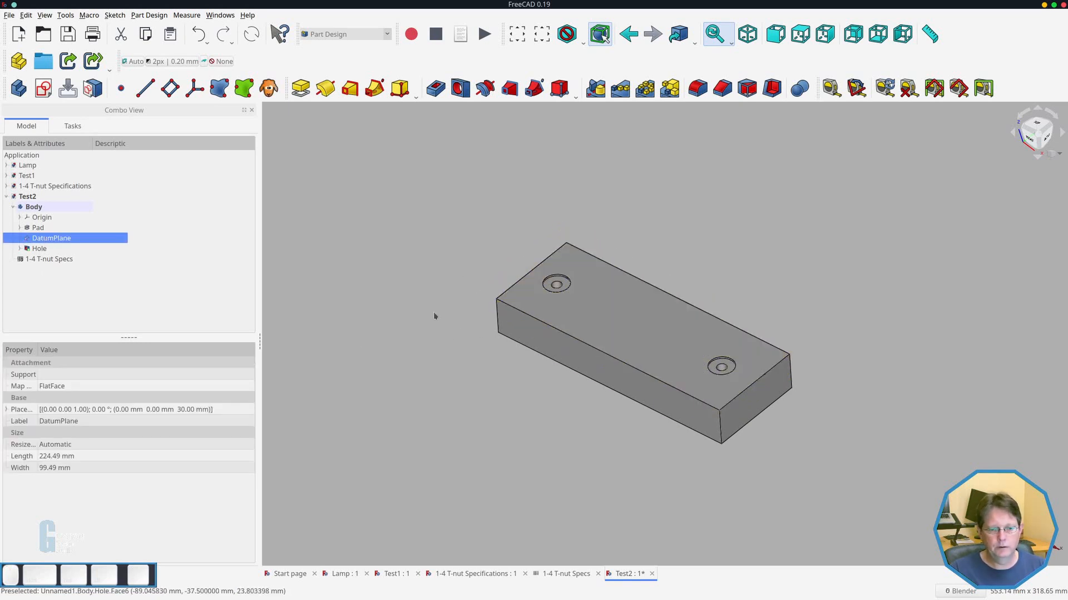
middle_drag(433, 313, 389, 345)
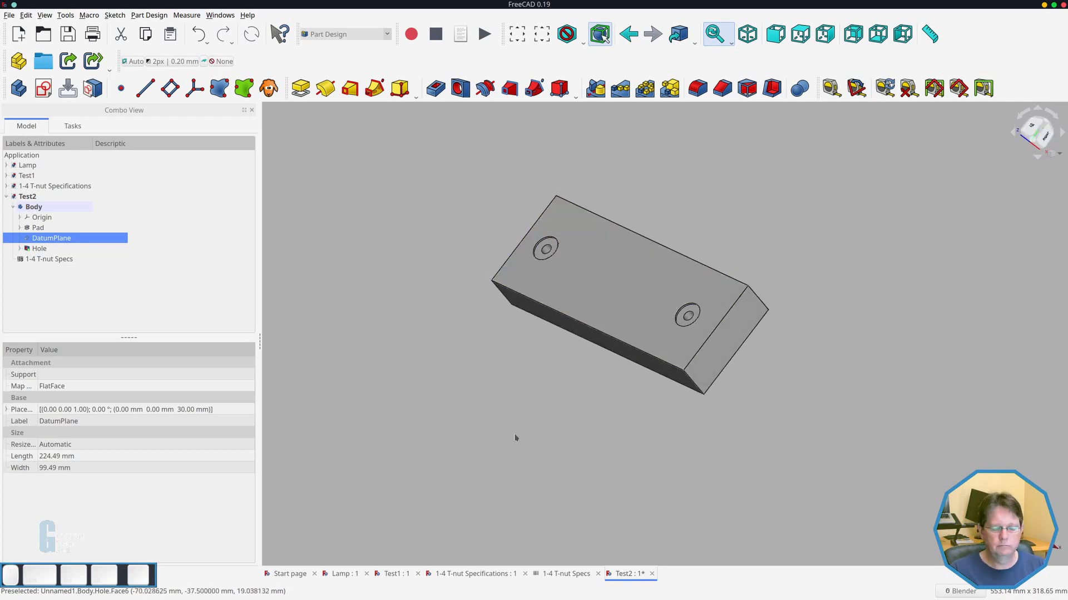
click(496, 456)
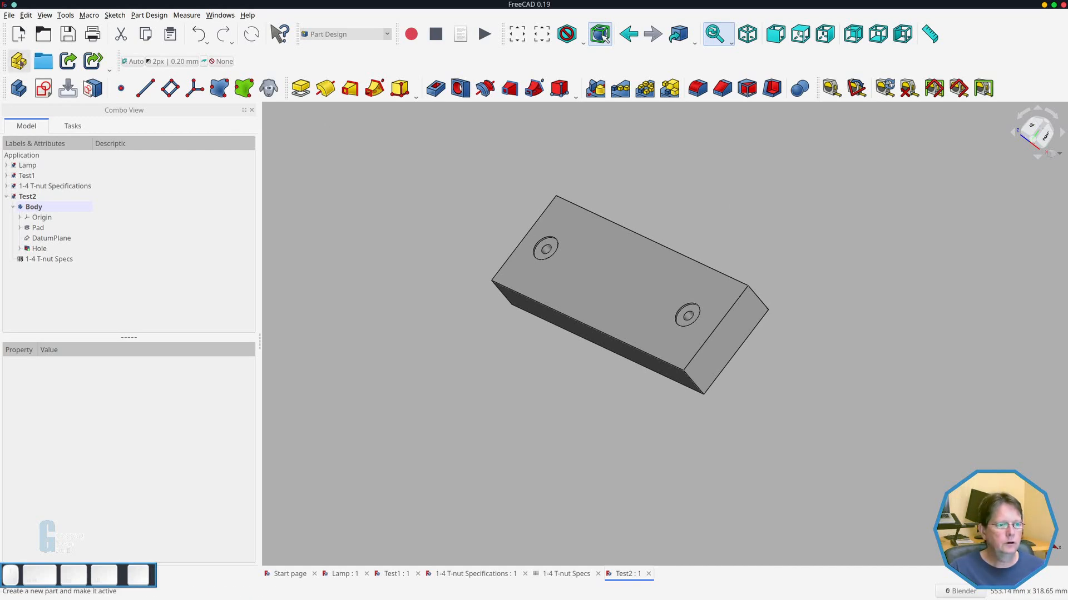
Open the Floor Plan.FCStd and Desk.FCStd documents.
click(43, 34)
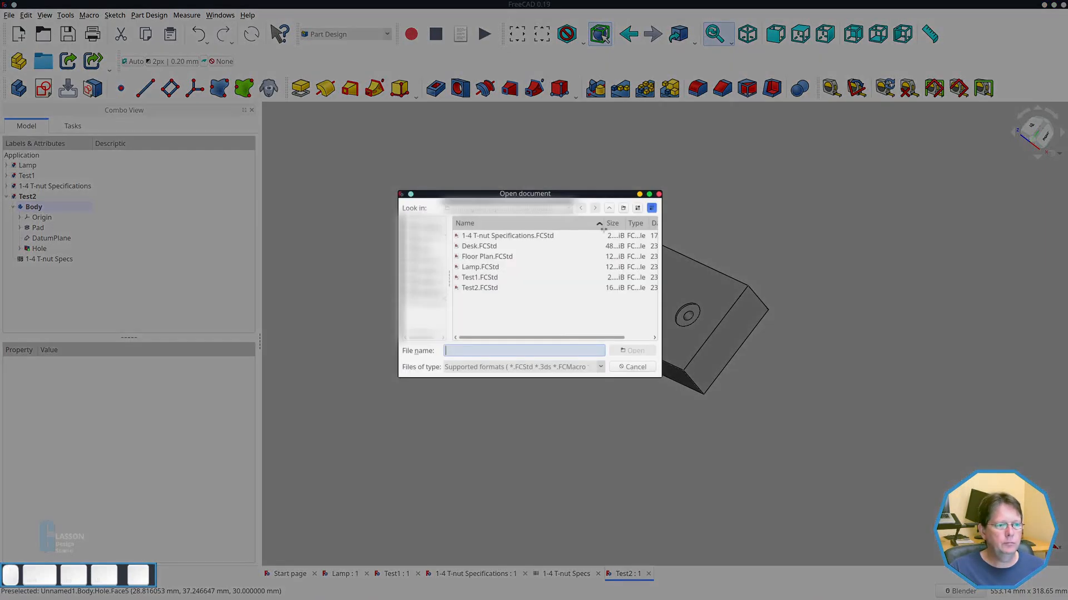
click(489, 257)
click(632, 351)
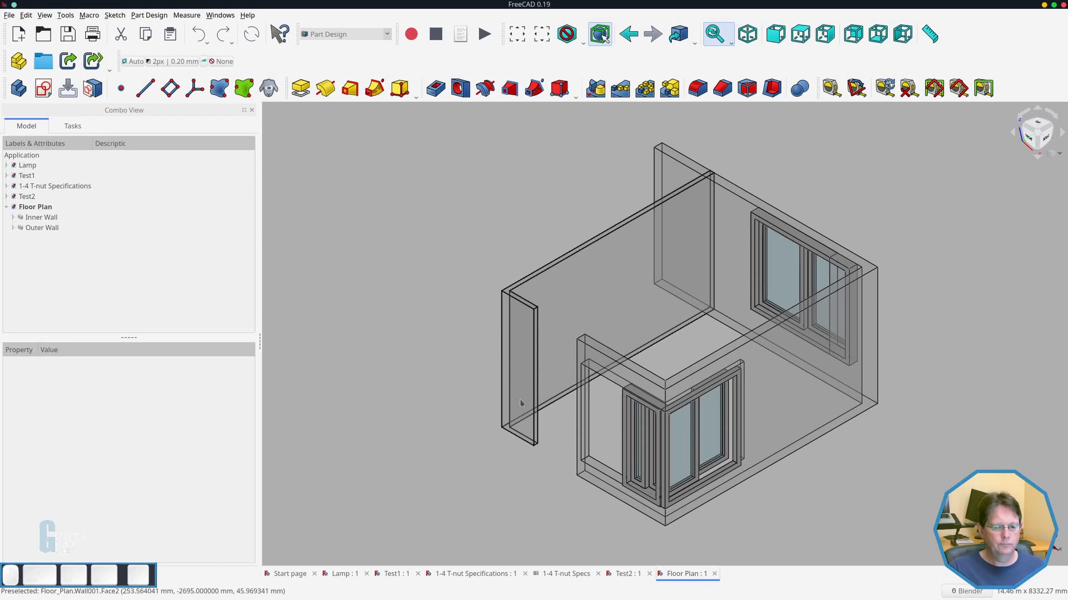
click(42, 34)
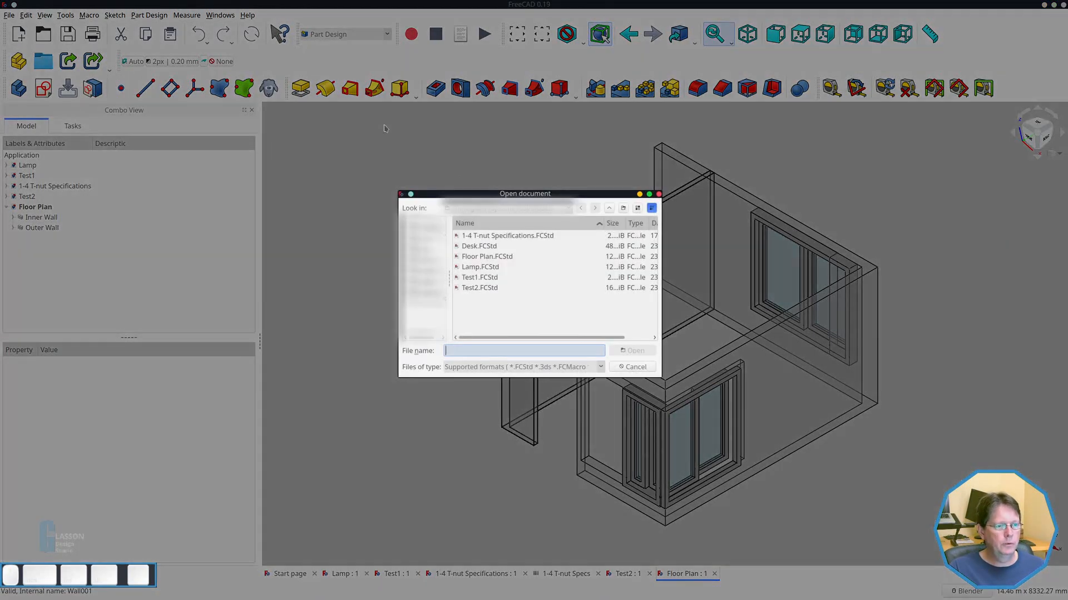
click(479, 247)
click(633, 350)
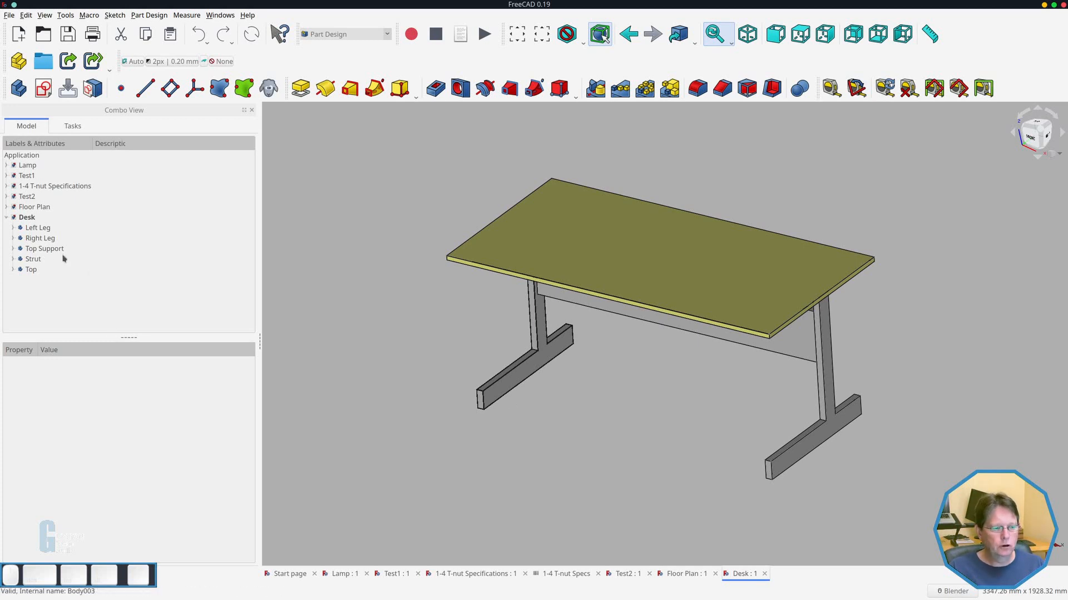
Create a link to the desk's Left Leg body in the Floor Plan document and inspect where it lands.
click(45, 230)
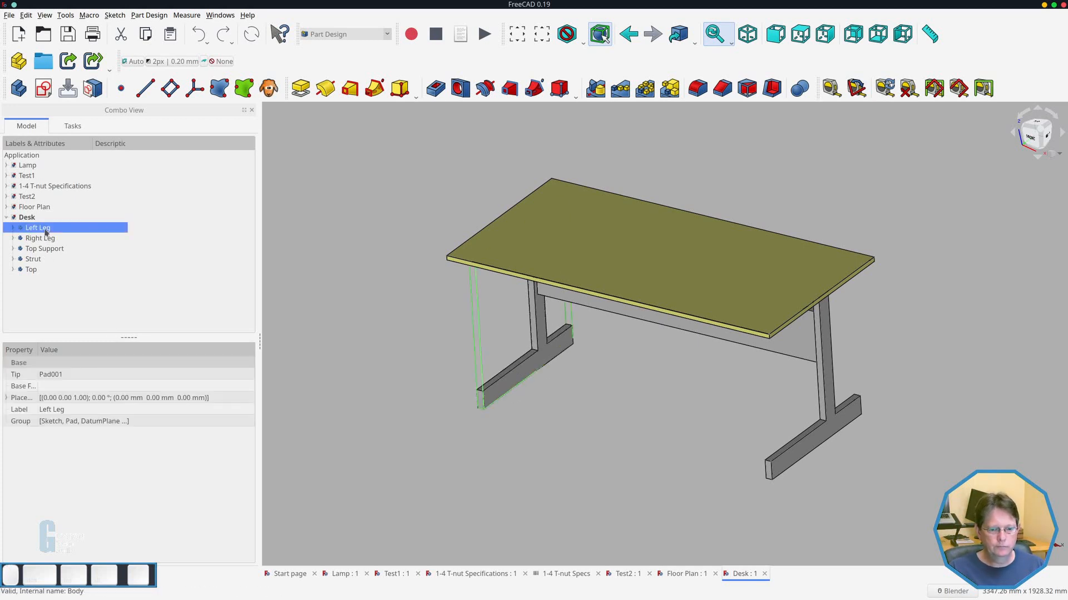
click(684, 577)
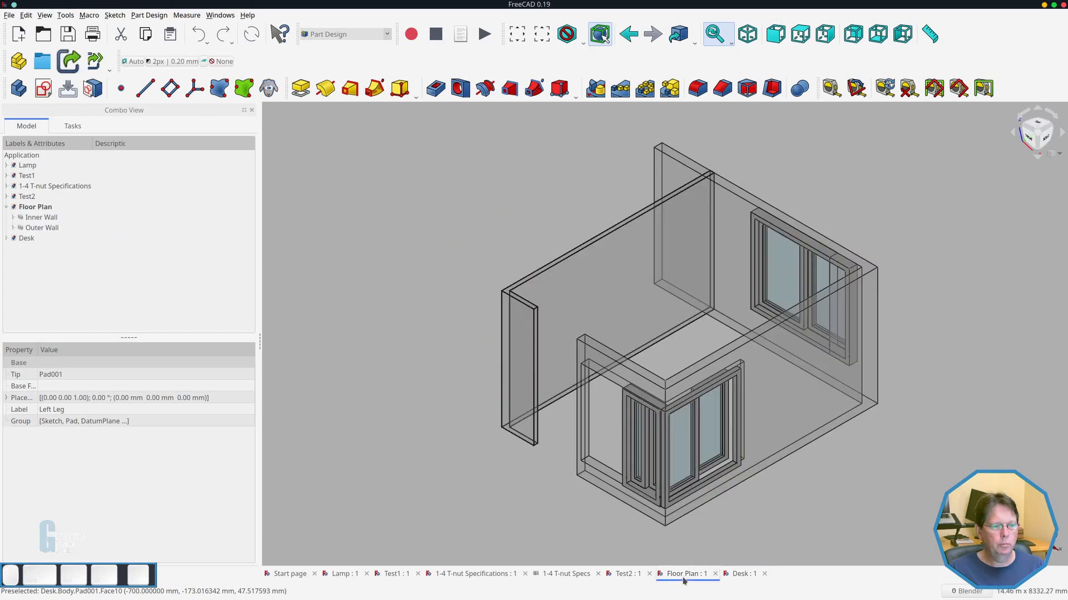
click(72, 70)
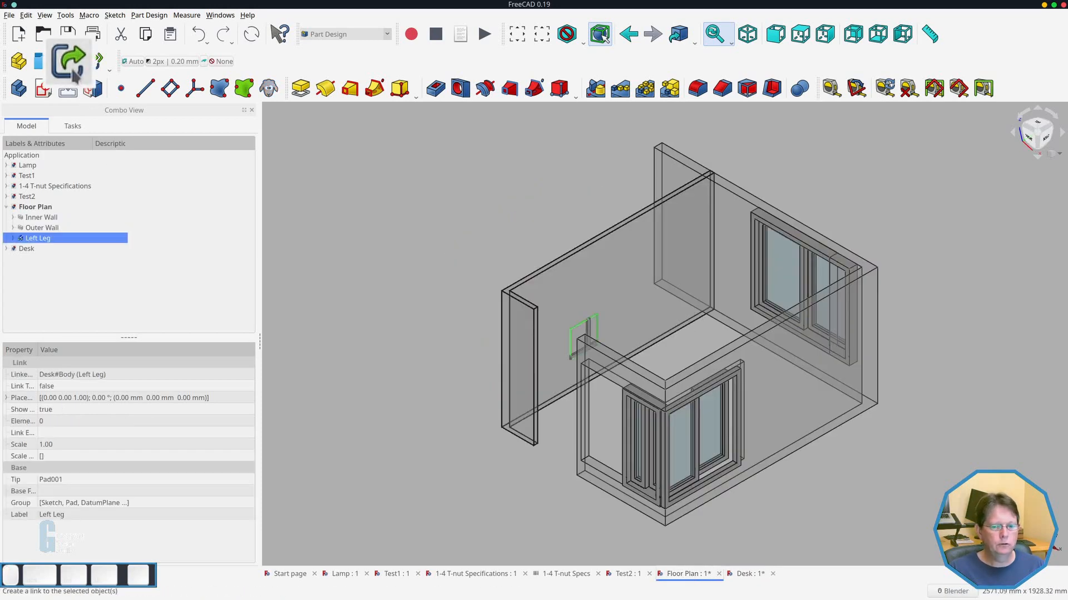
scroll(590, 339, up, 5)
scroll(590, 343, up, 3)
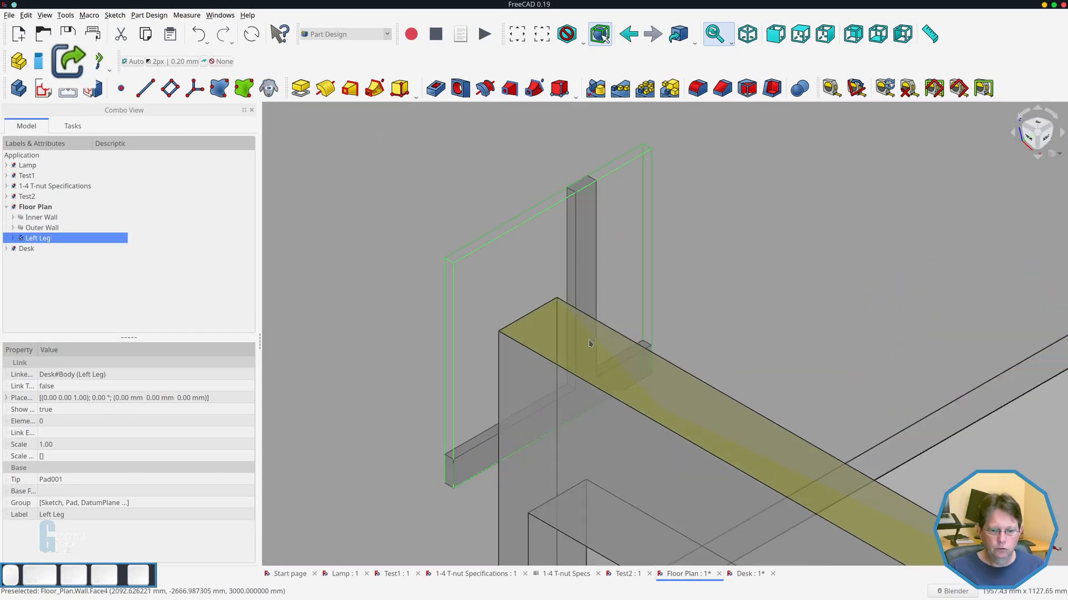
scroll(513, 337, down, 3)
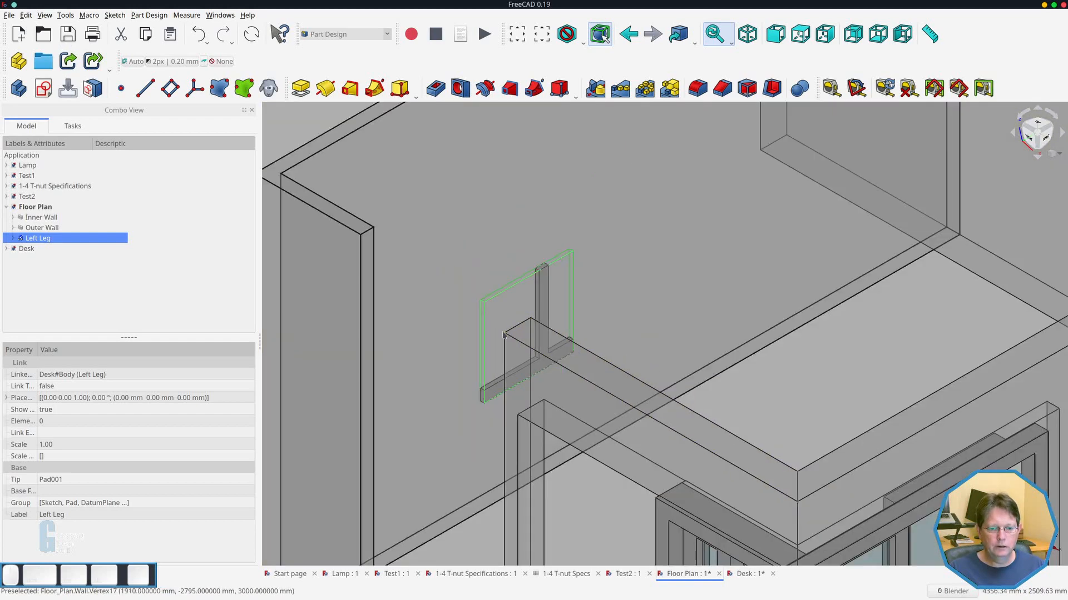
scroll(436, 389, down, 3)
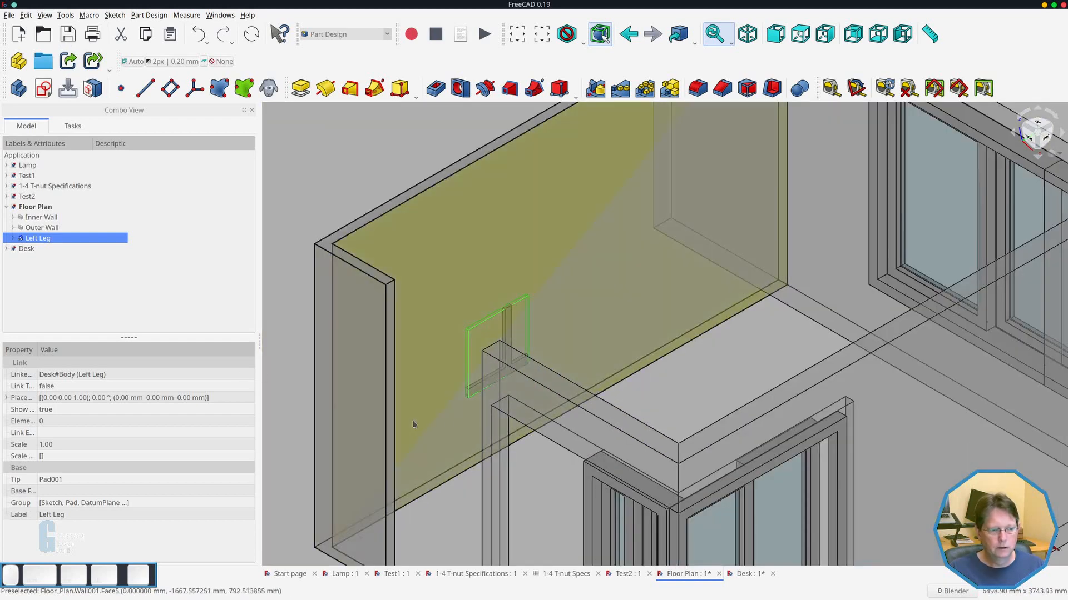
Hide the Inner Wall and Outer Wall, and remove the linked Left Leg from the floor plan.
click(31, 219)
key(space)
click(35, 228)
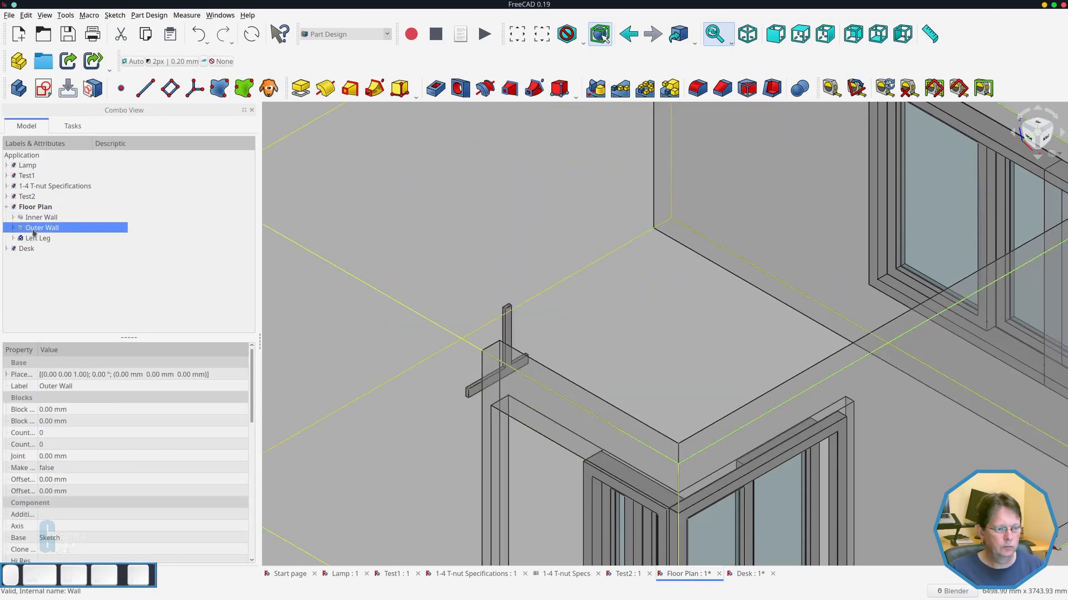
key(space)
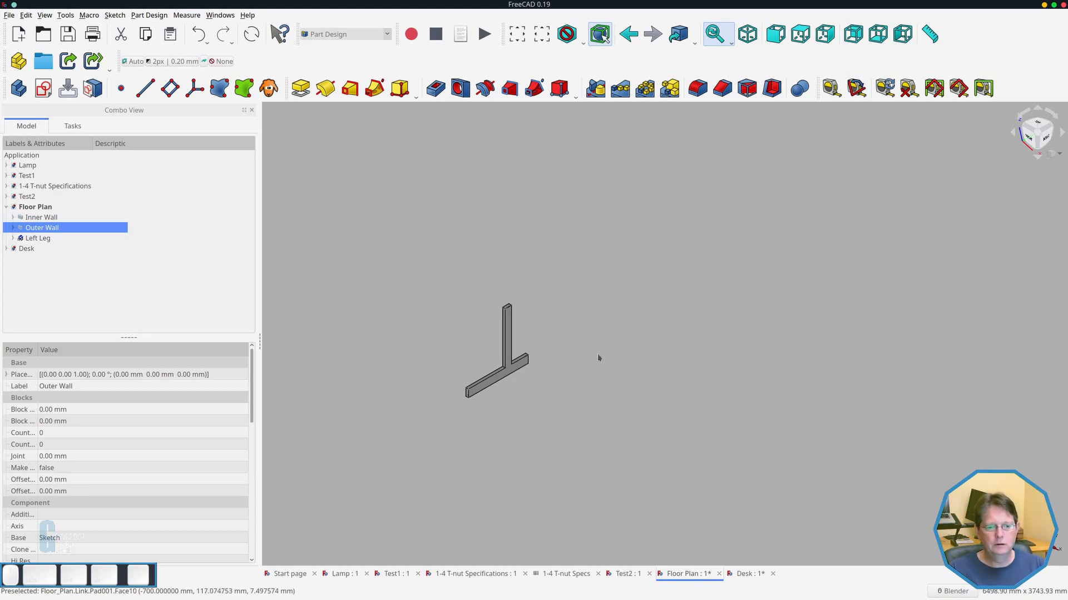
click(42, 239)
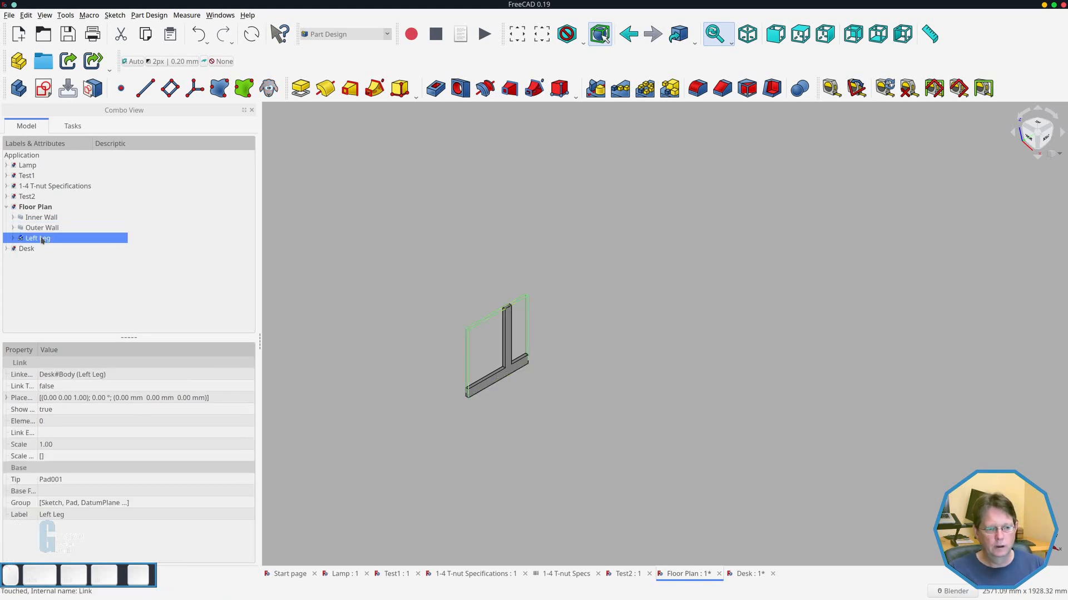
Combine all five desk bodies, from Left Leg through Top, into a simple link group in the Desk document.
click(91, 248)
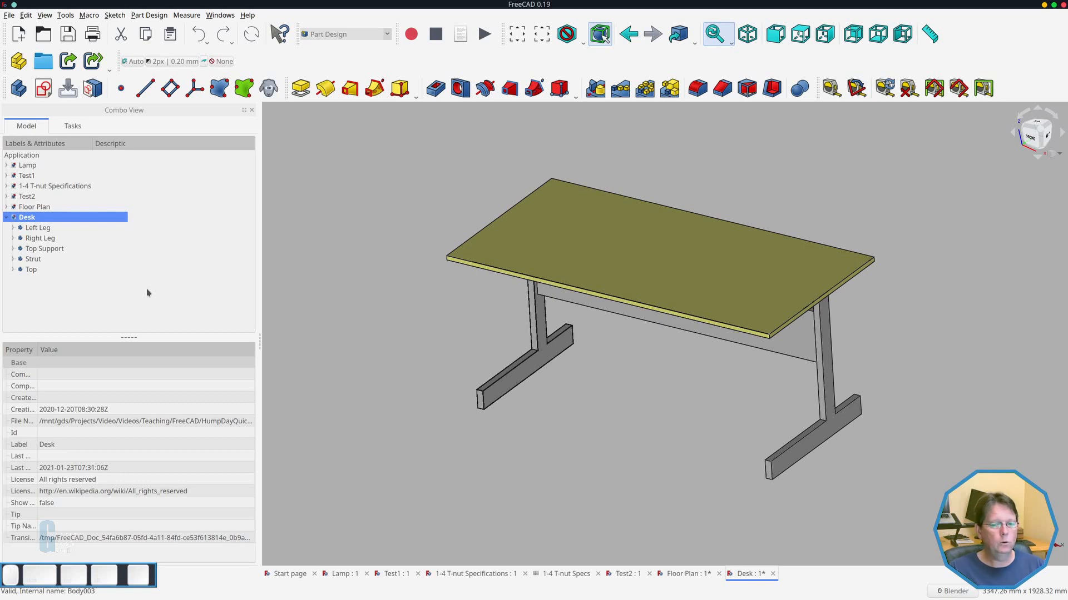
click(35, 229)
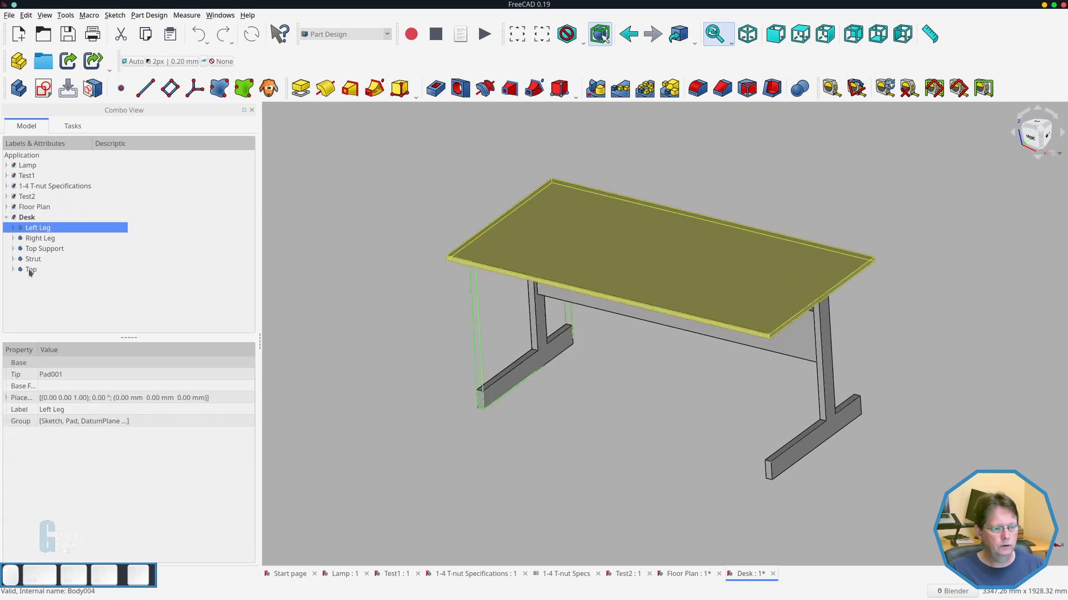
shift+click(30, 272)
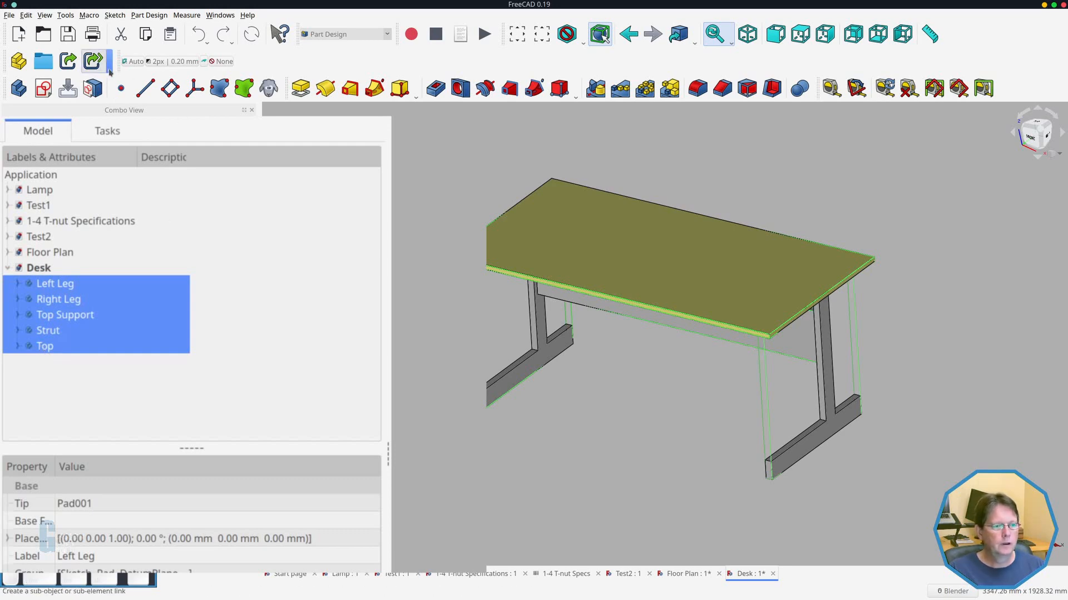
right_click(57, 290)
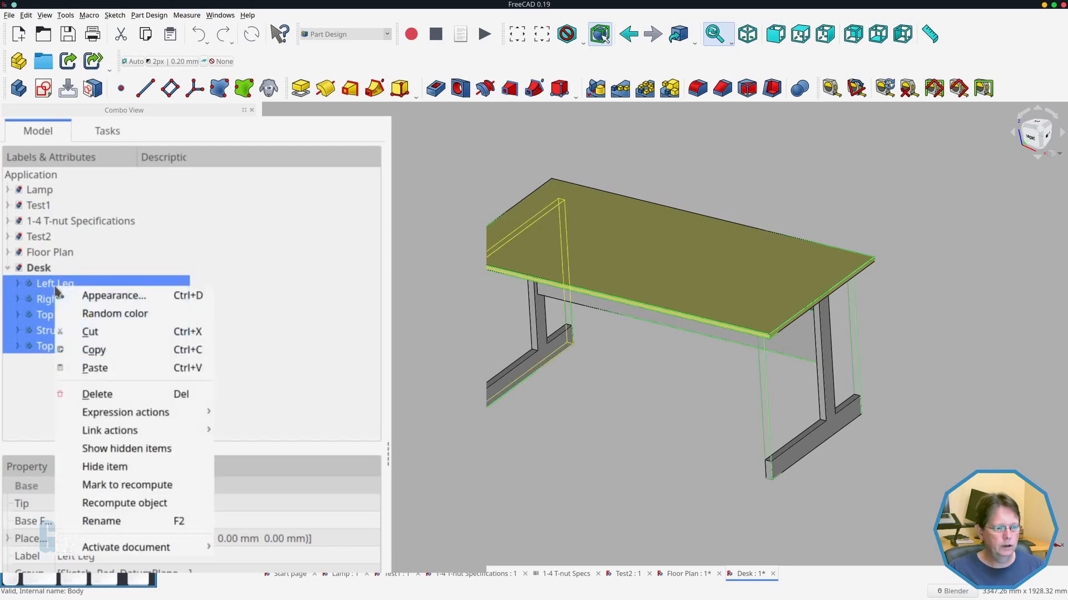
mouse_move(96, 433)
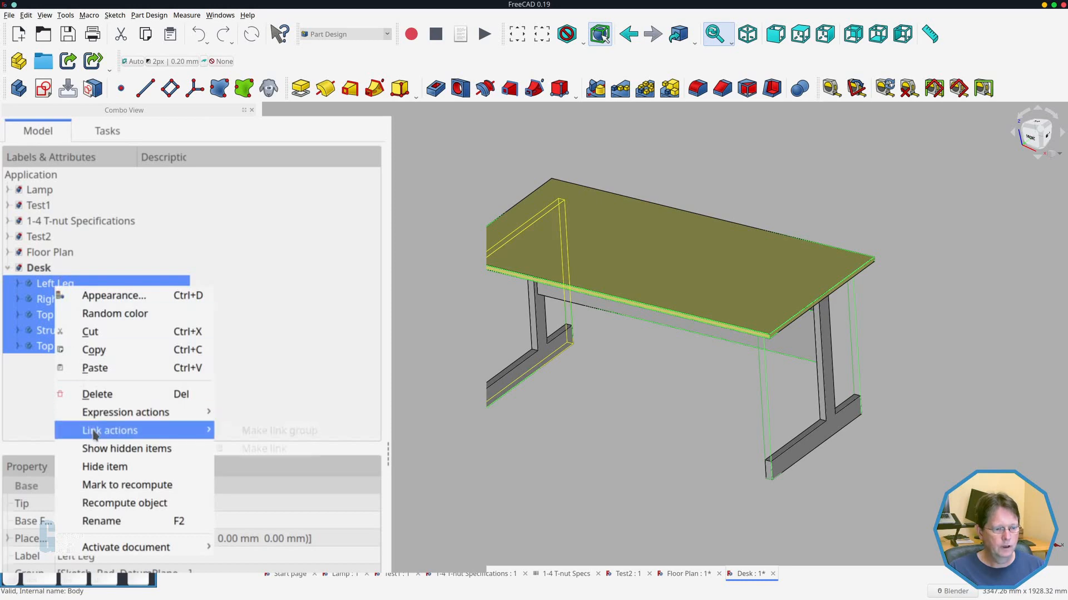
mouse_move(253, 436)
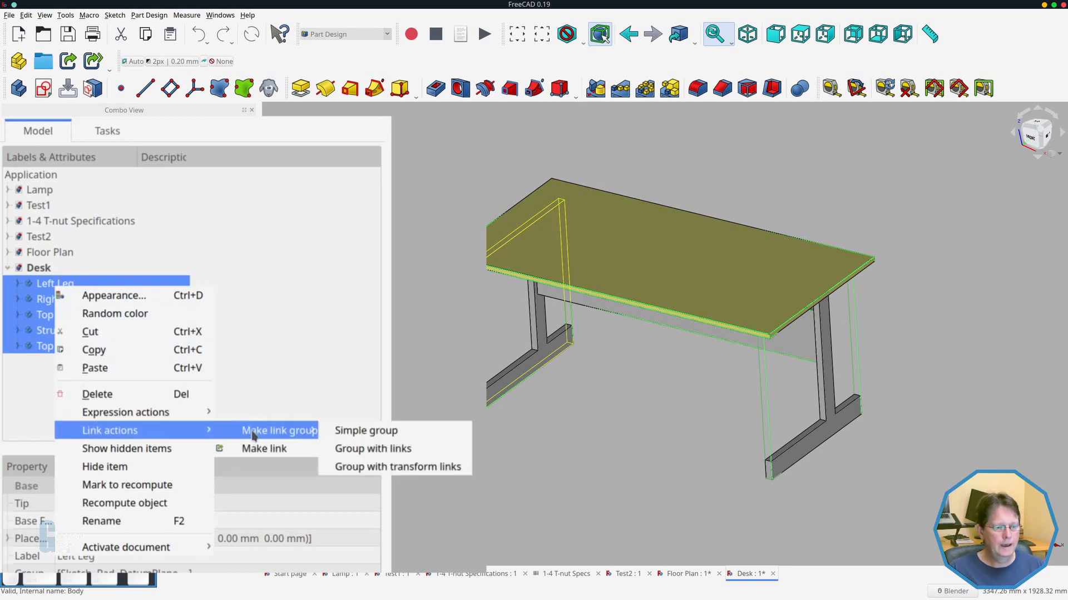
click(336, 437)
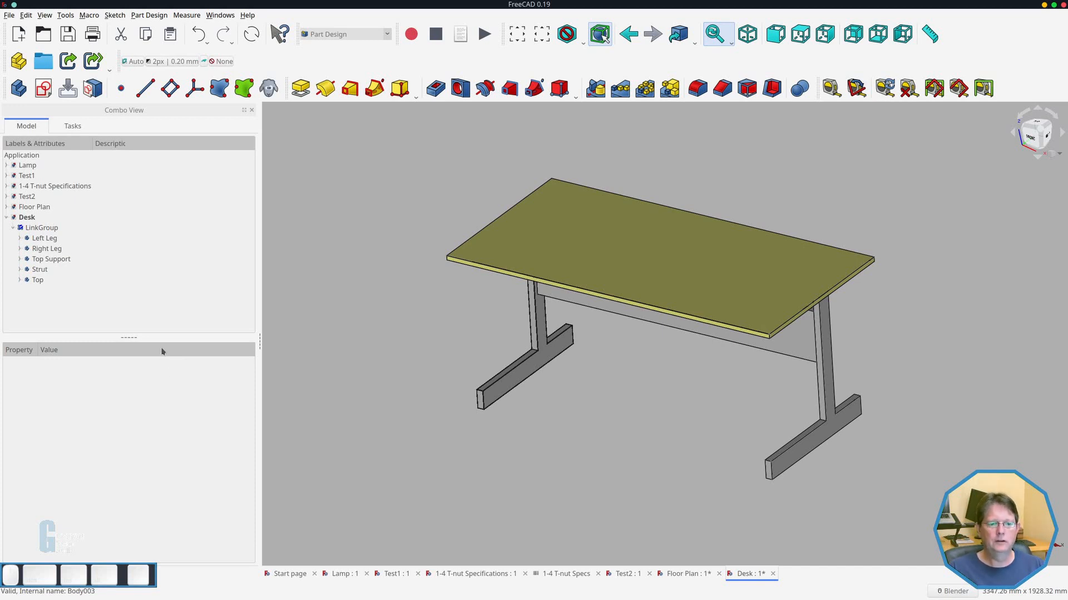
Create a link to the desk's LinkGroup in the Floor Plan document and view the whole desk there.
click(42, 228)
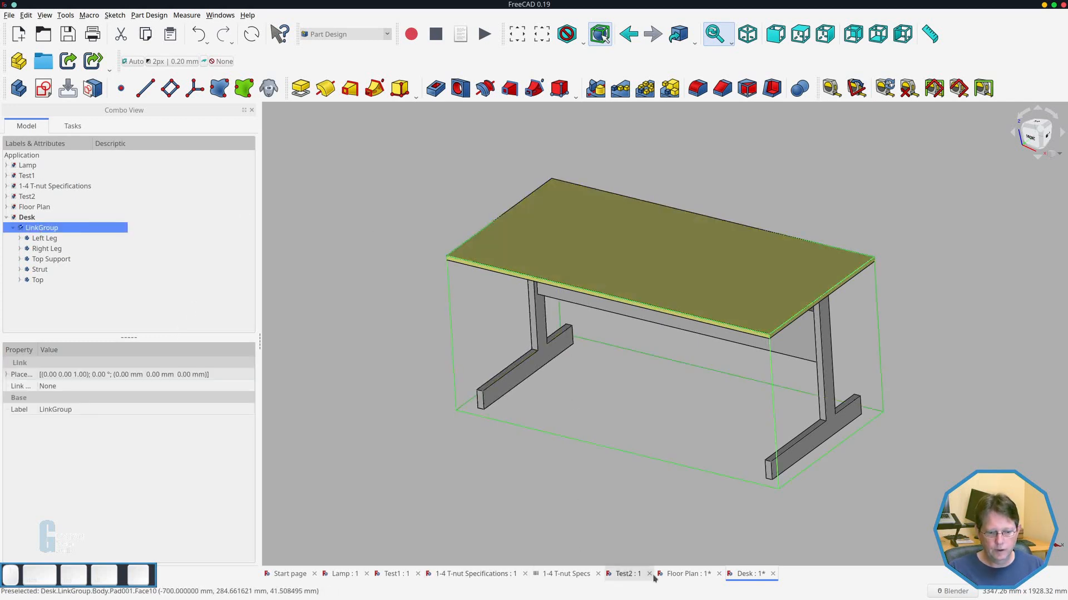
click(678, 577)
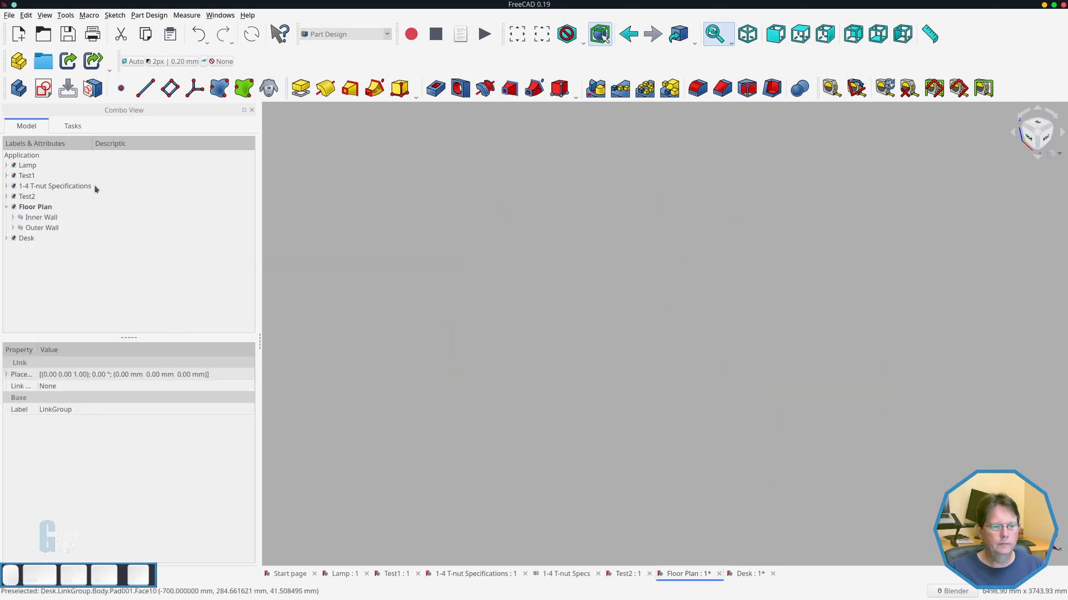
click(69, 62)
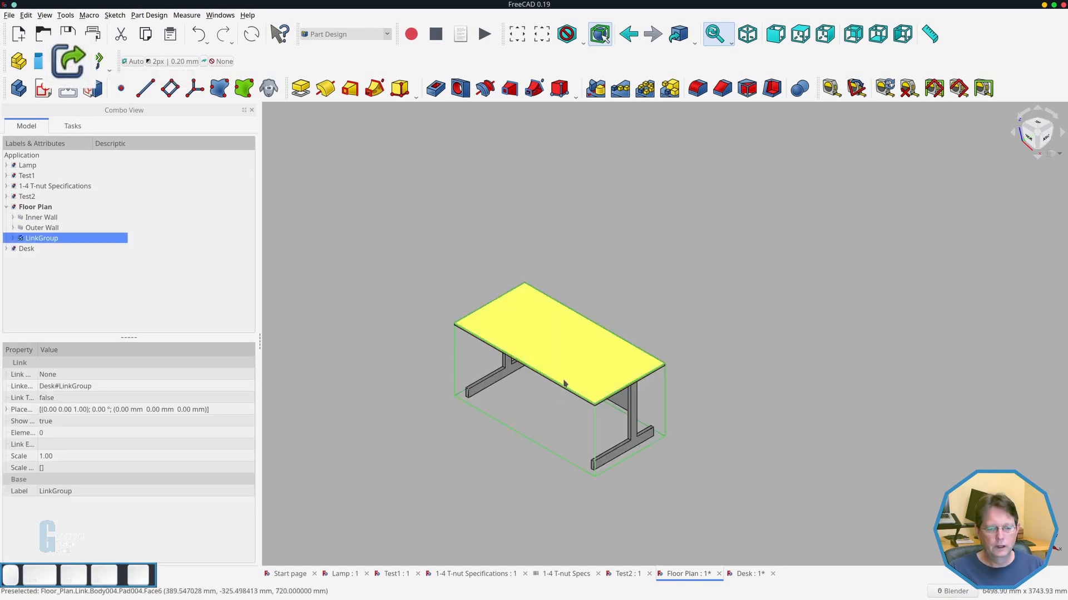
middle_drag(552, 399, 554, 329)
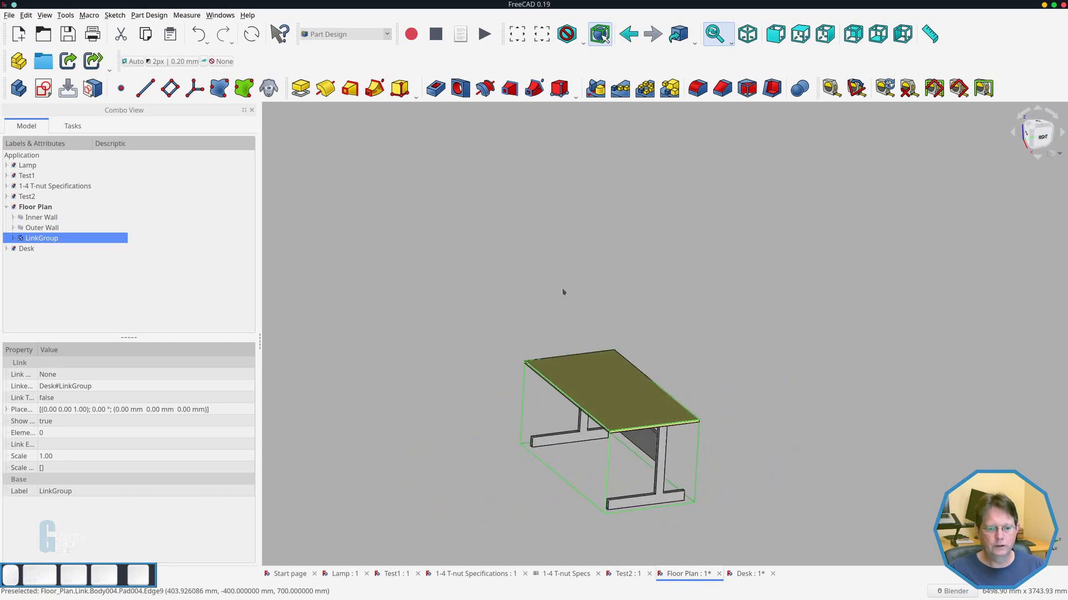
key(0)
Show the Inner Wall and Outer Wall again around the linked desk, with the whole floor plan in view.
click(39, 217)
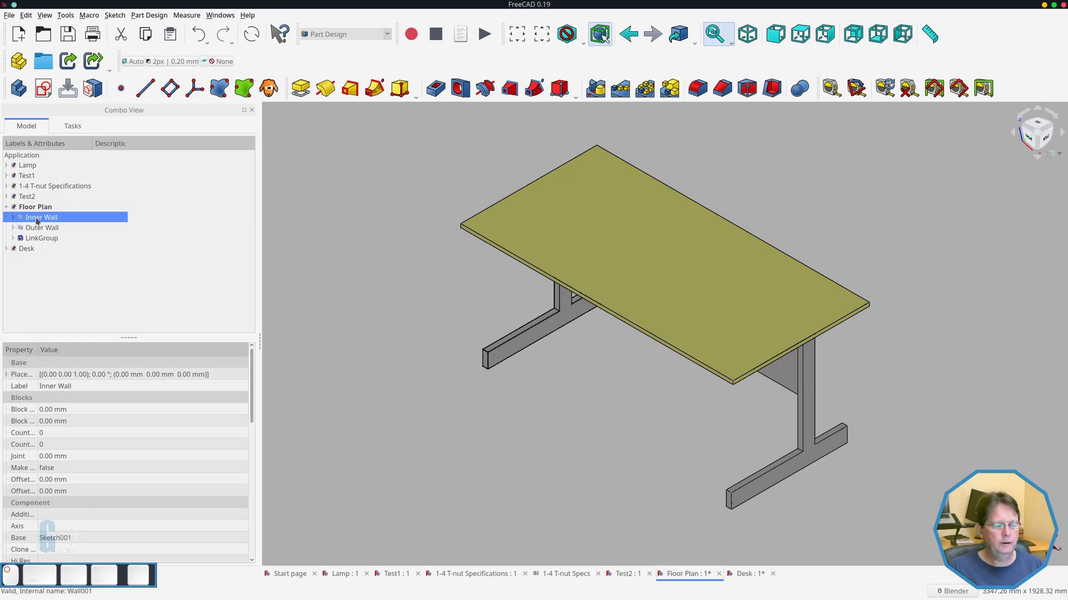
key(space)
click(28, 228)
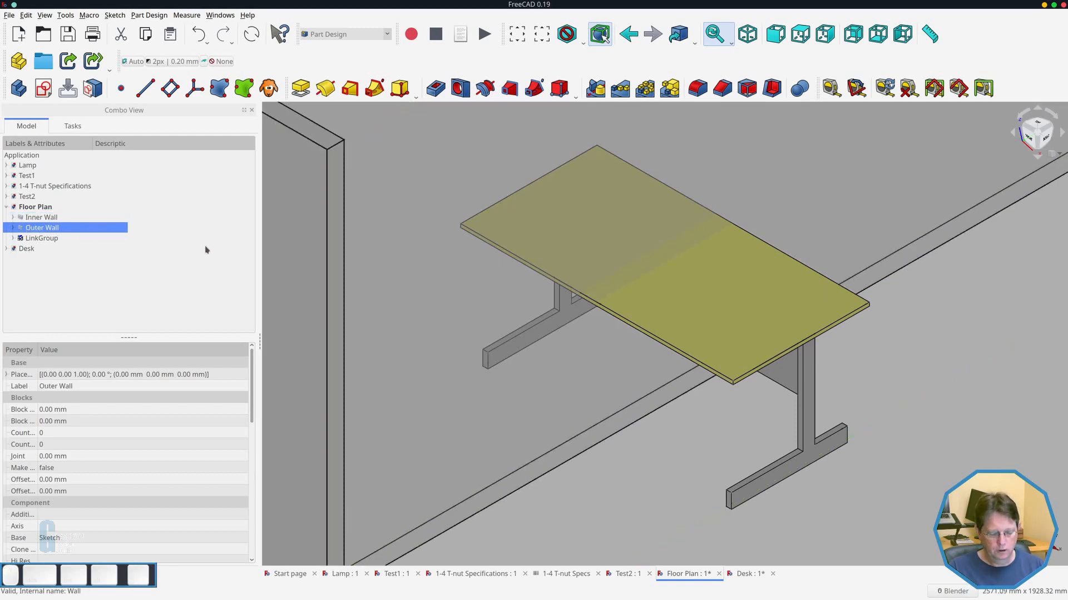
key(v)
key(f)
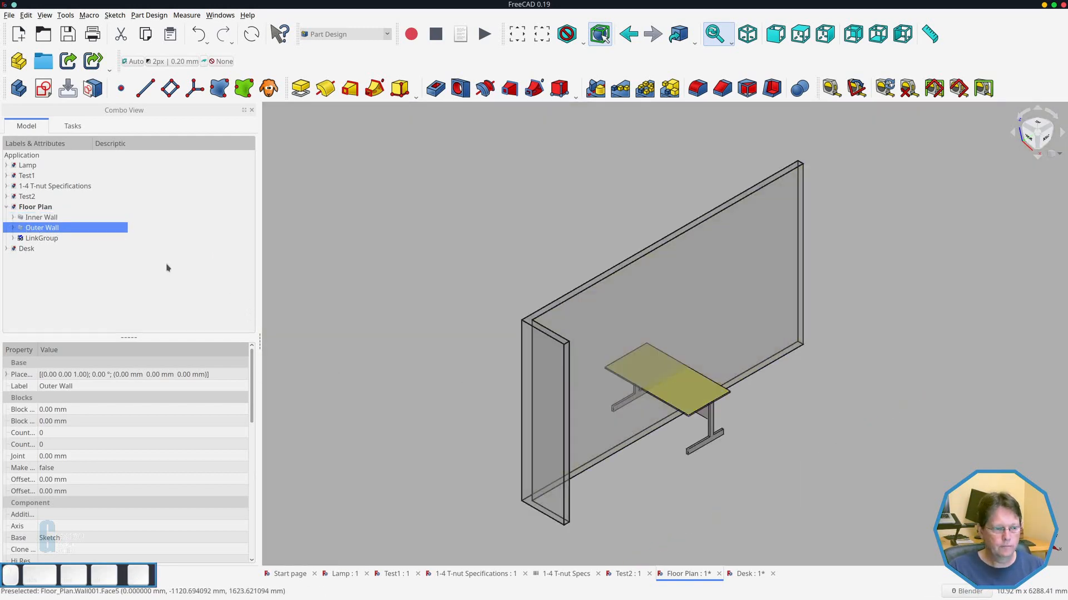
key(space)
key(v)
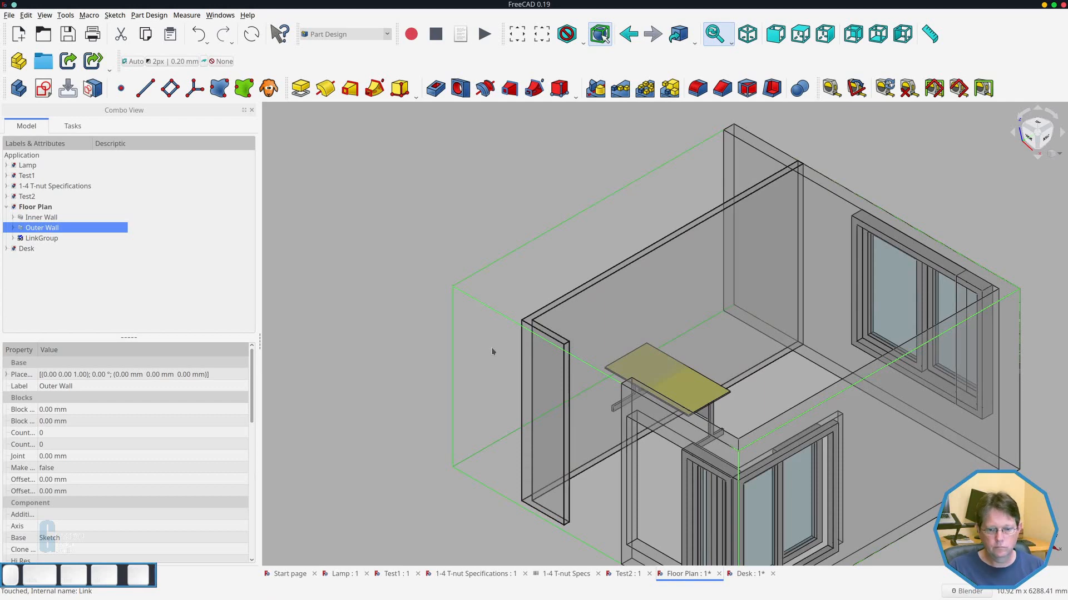
key(f)
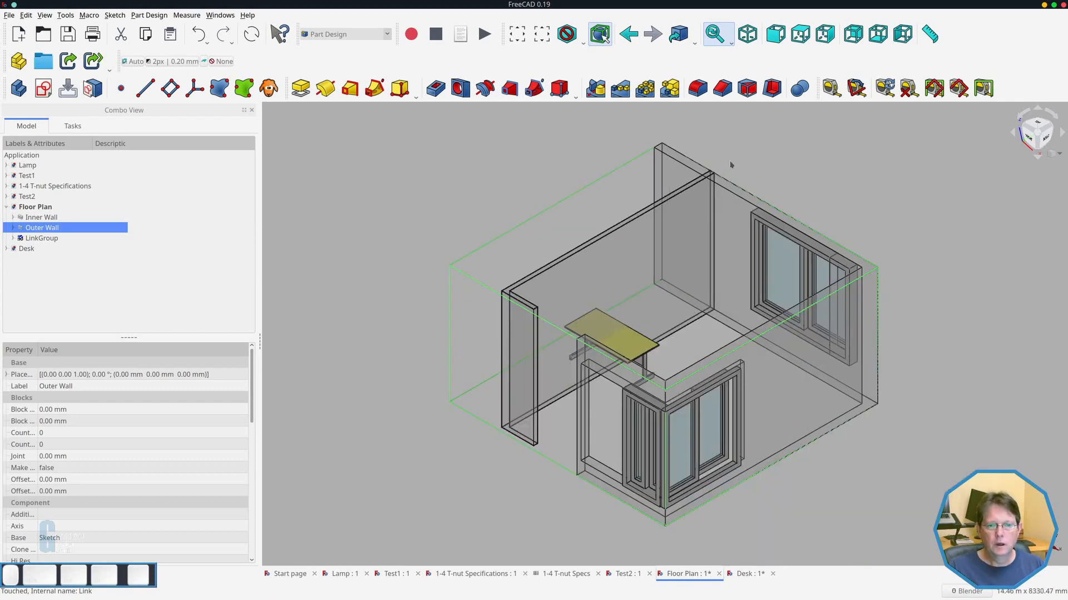
Transform the linked desk in the Floor Plan: move it about 1692 mm along X, rotate it -90° about Z, and move it about 965 mm along Y.
click(800, 34)
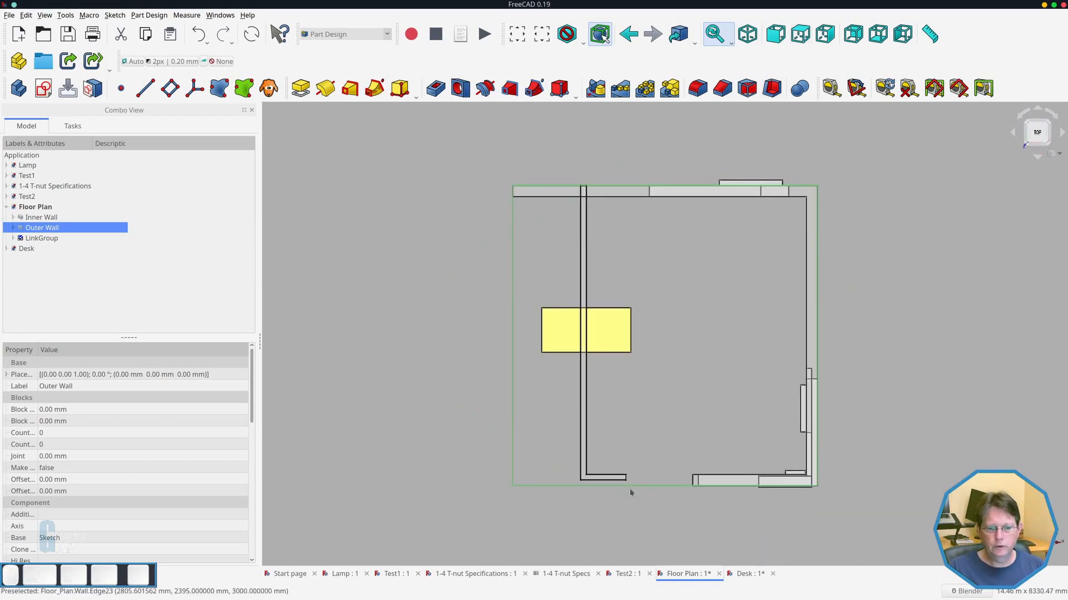
click(44, 238)
right_click(44, 239)
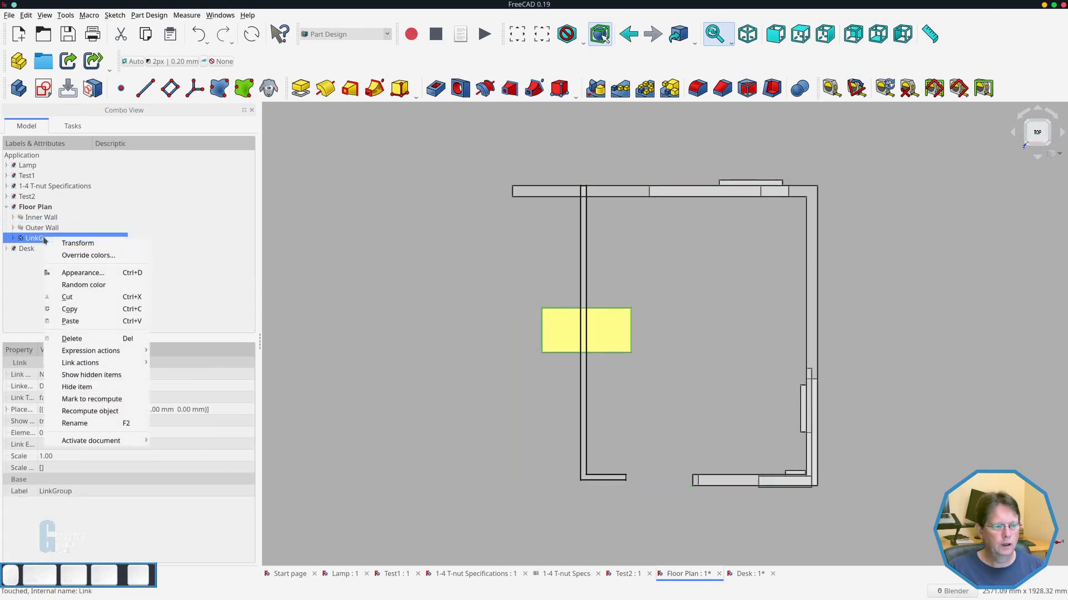
click(77, 247)
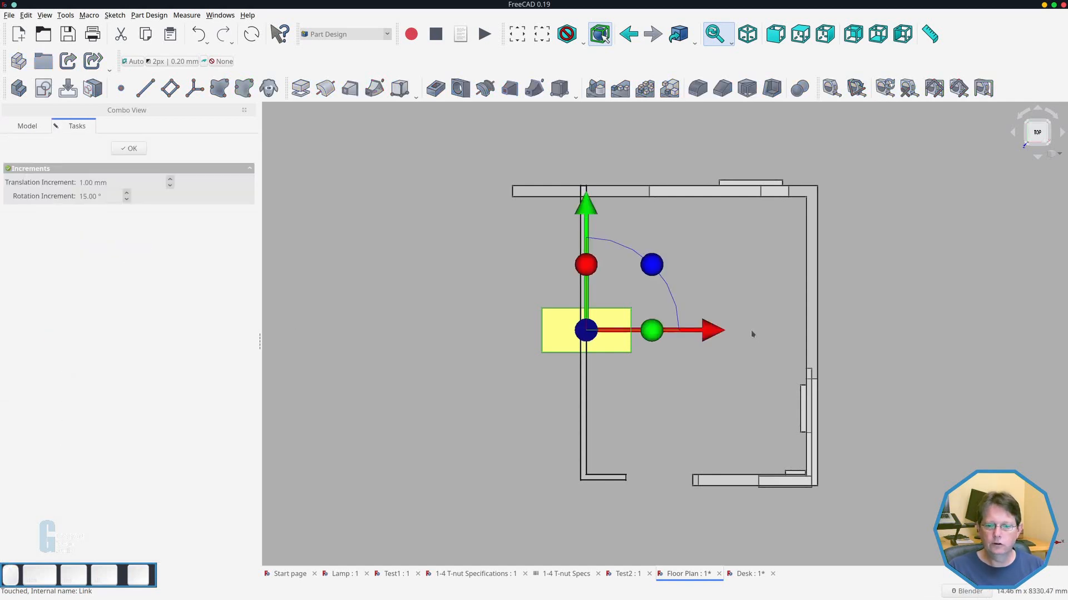
drag(719, 331, 819, 331)
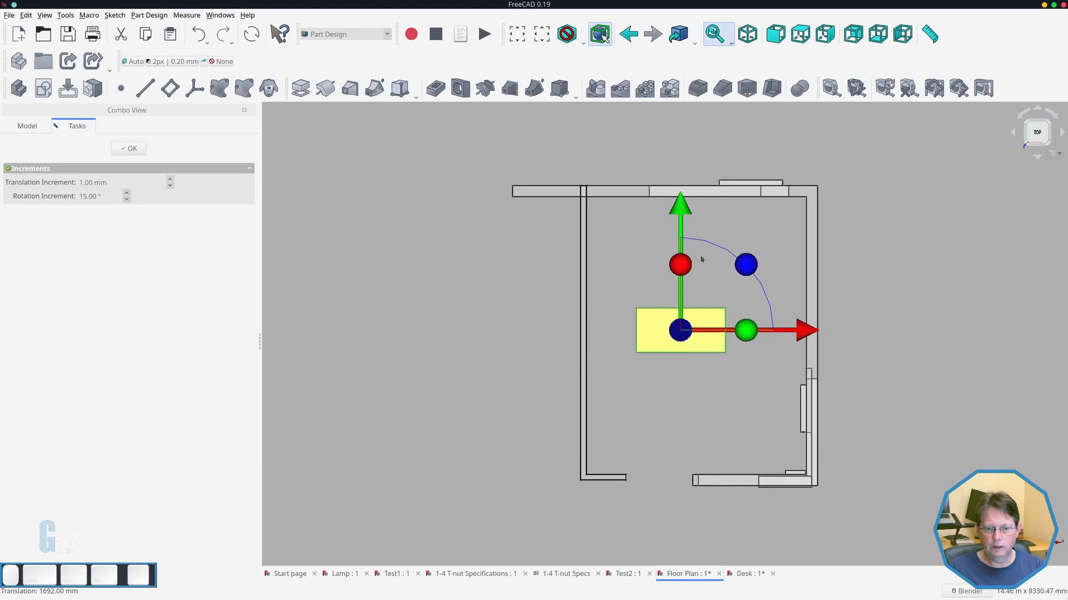
drag(748, 265, 714, 376)
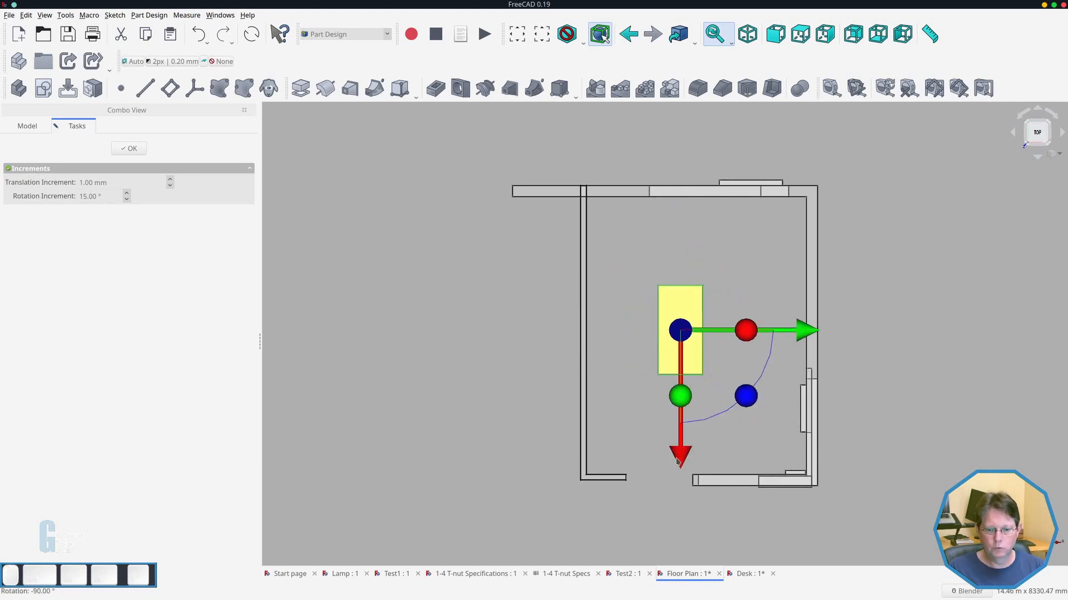
drag(679, 456, 679, 401)
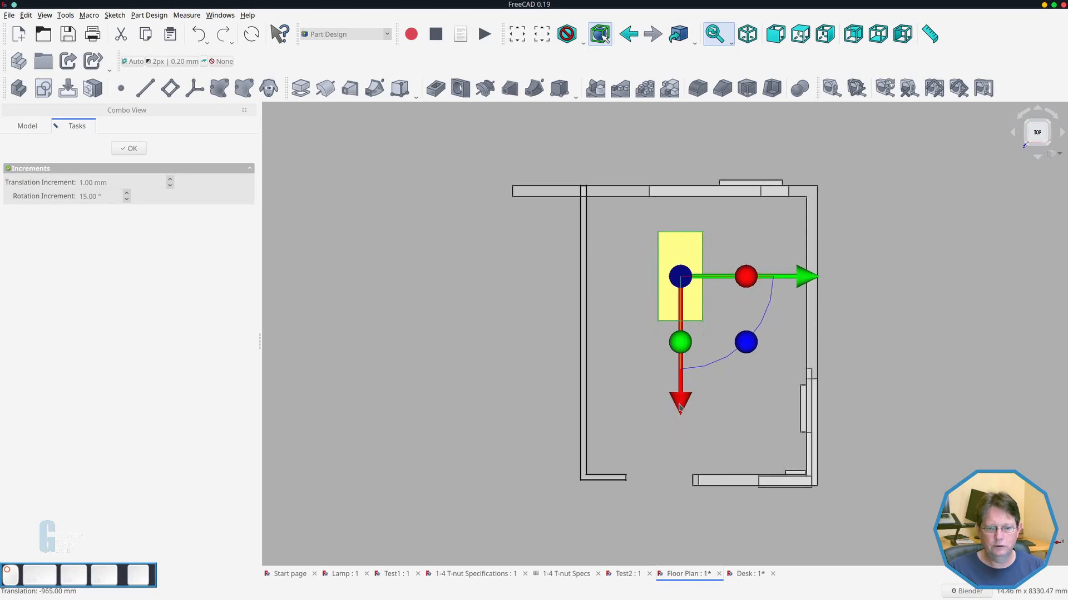
click(129, 148)
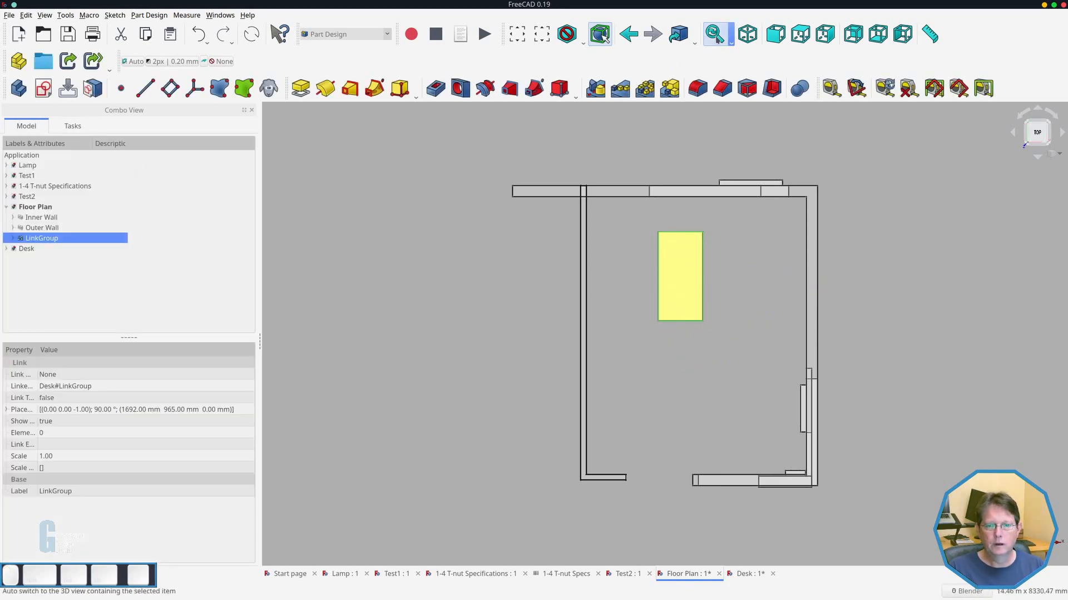
Create a link to the Lamp document's Body in the Floor Plan document.
click(748, 34)
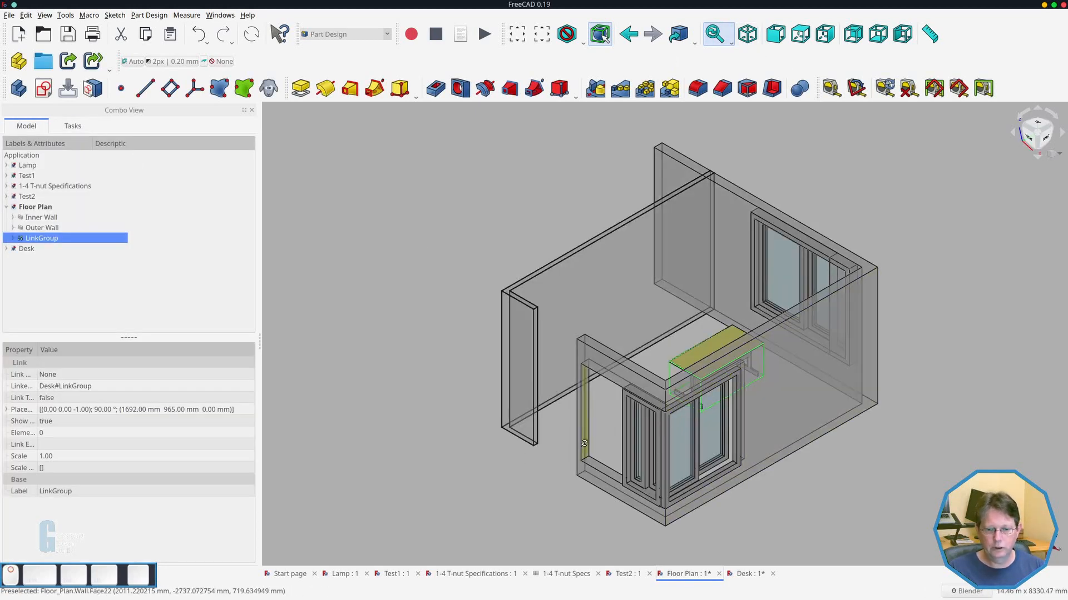
middle_drag(584, 447, 680, 457)
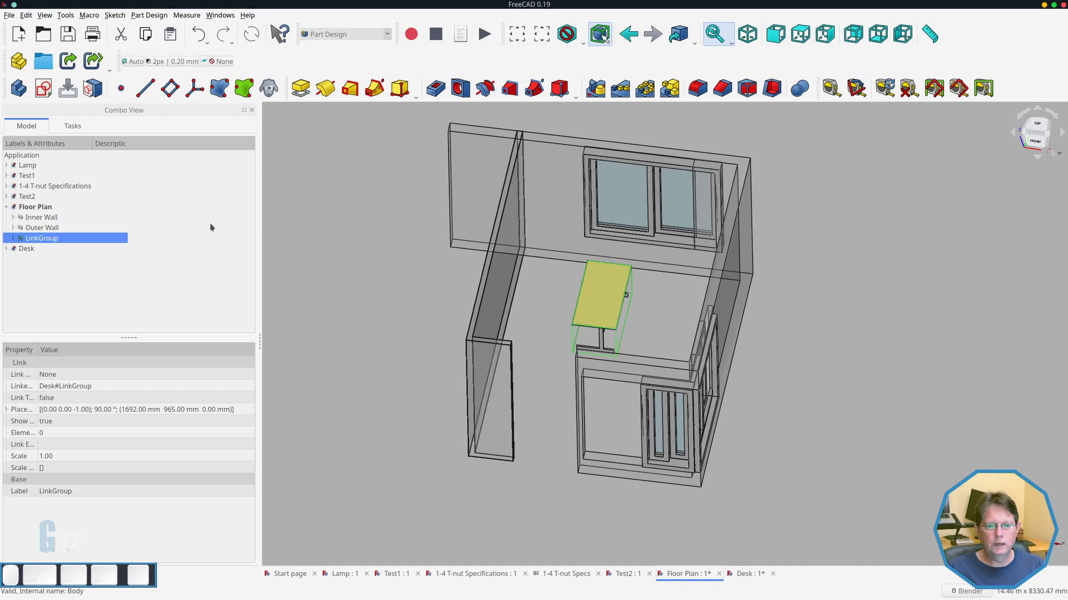
click(6, 165)
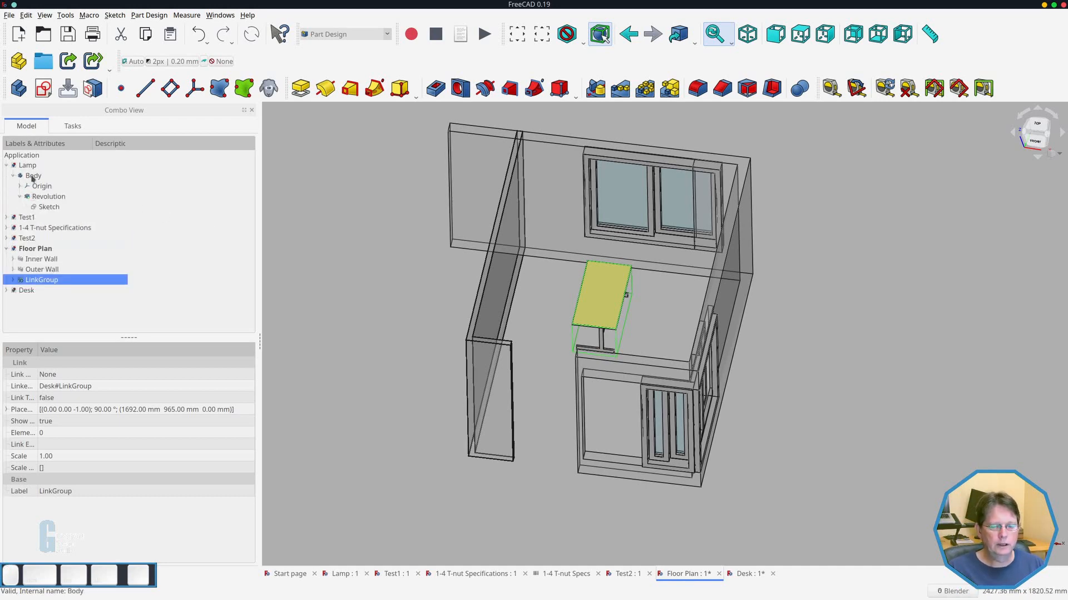
click(33, 176)
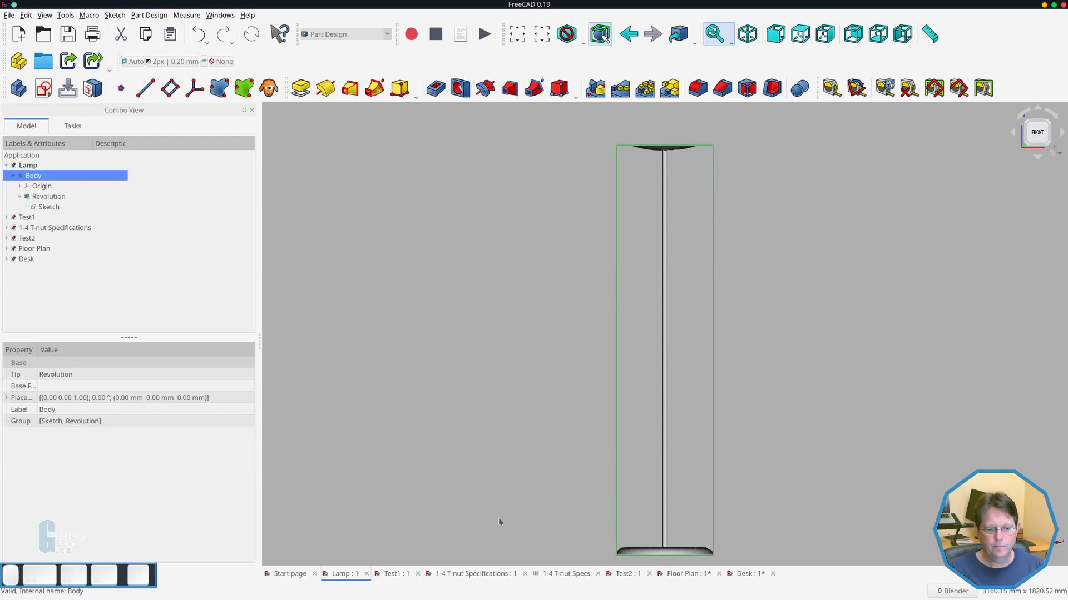
click(674, 578)
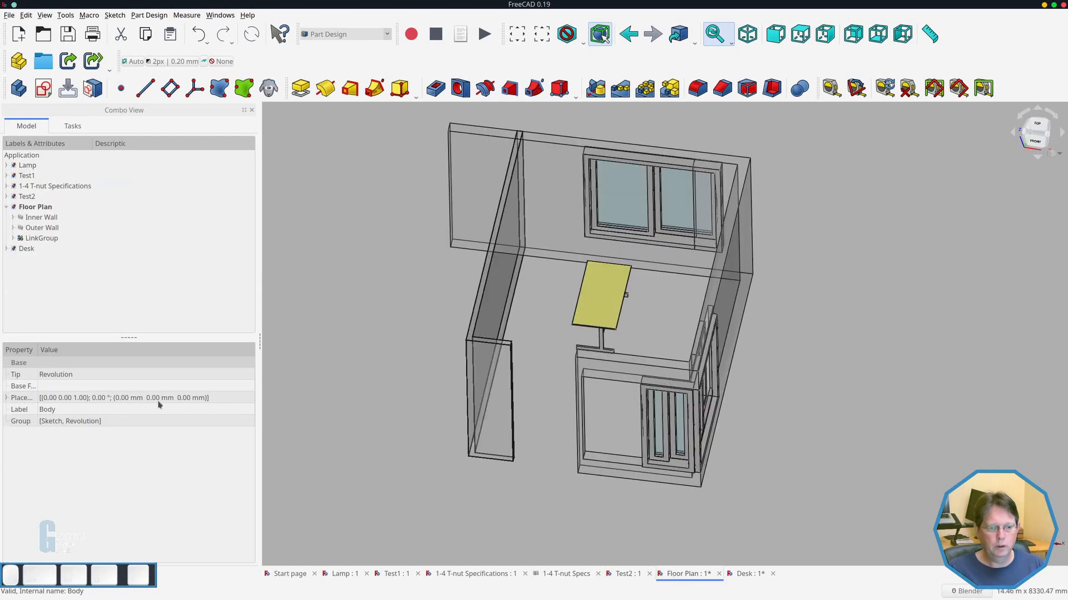
click(67, 66)
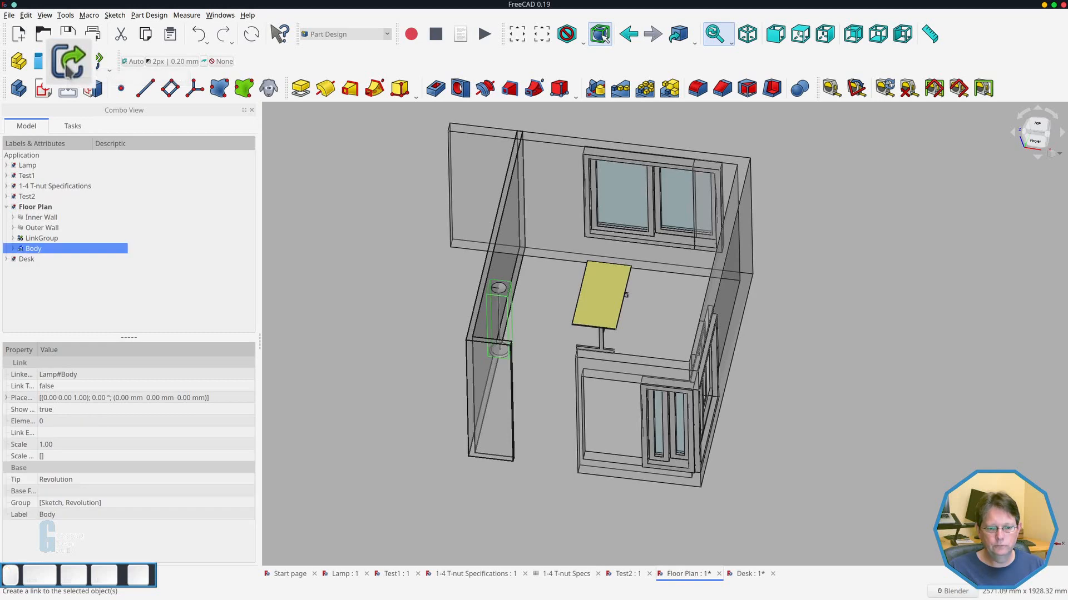
Transform the linked lamp Body about 2077 mm along Y and 263 mm along X, placing it beside the Inner Wall near the room's back corner.
right_click(26, 255)
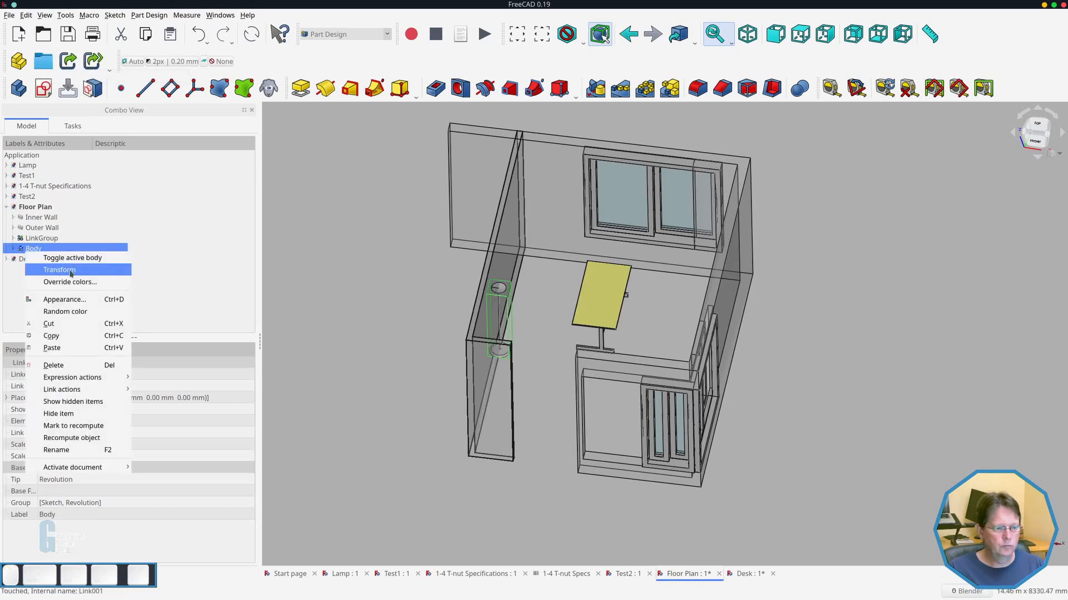
click(59, 269)
drag(526, 272, 548, 188)
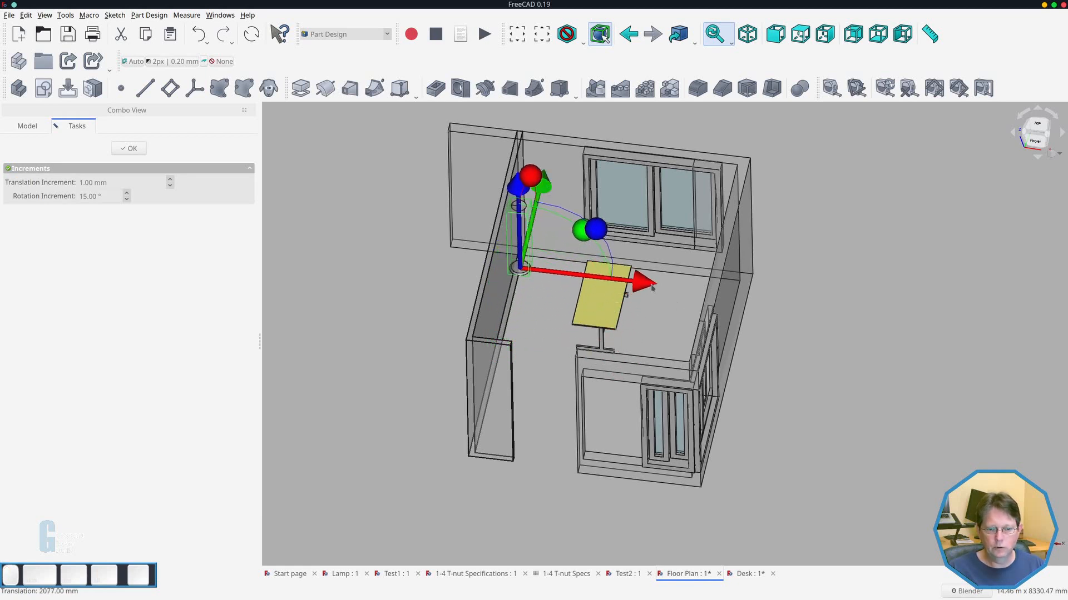
drag(644, 290, 657, 291)
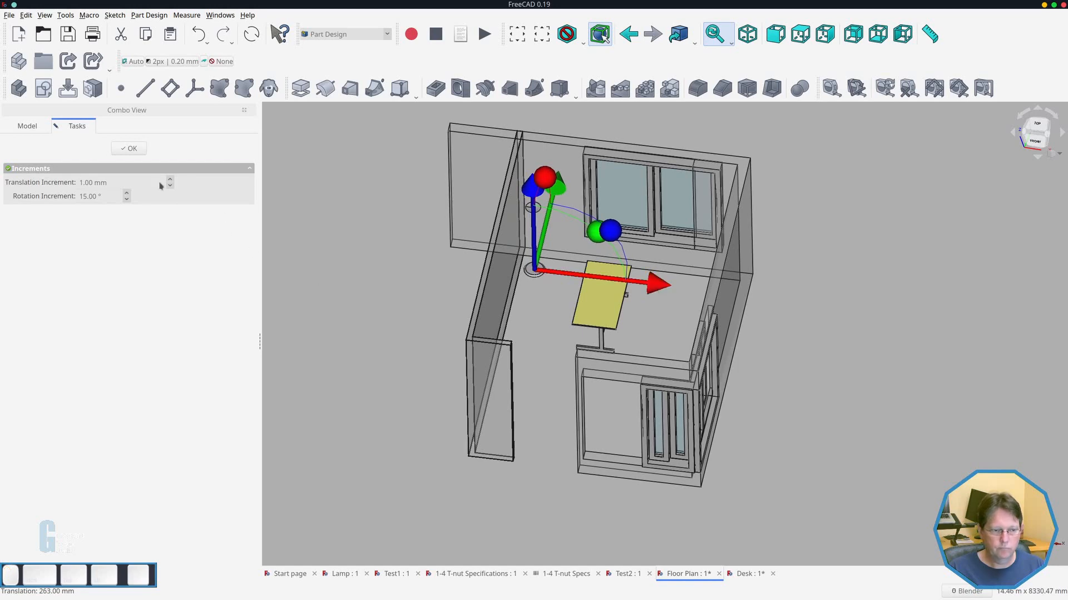
click(127, 152)
Save the Floor Plan document together with its dependent files, with the model in isometric view.
key(0)
key(ctrl+s)
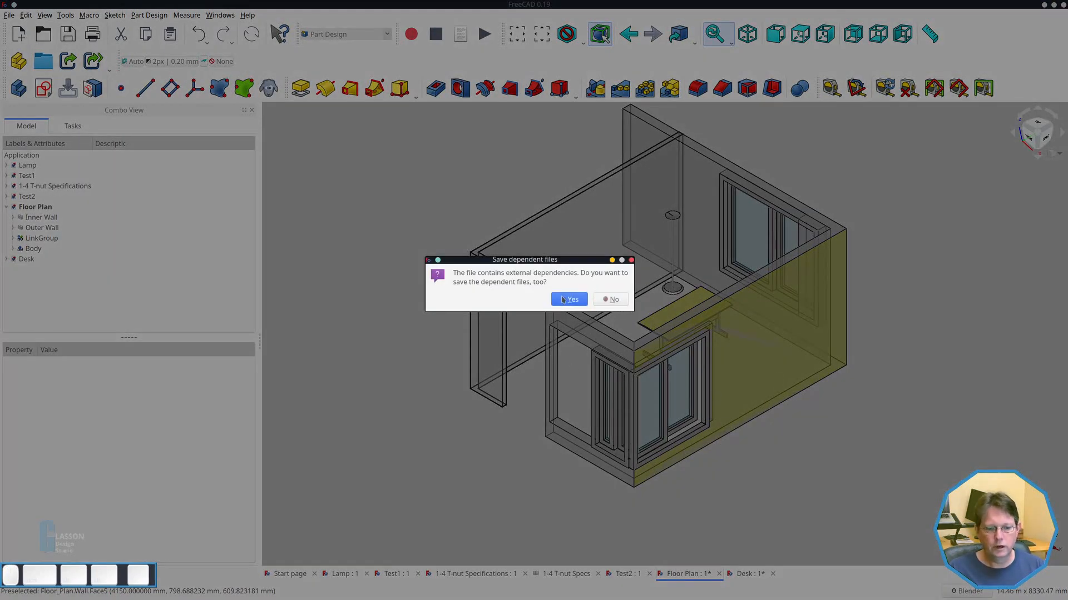
click(569, 300)
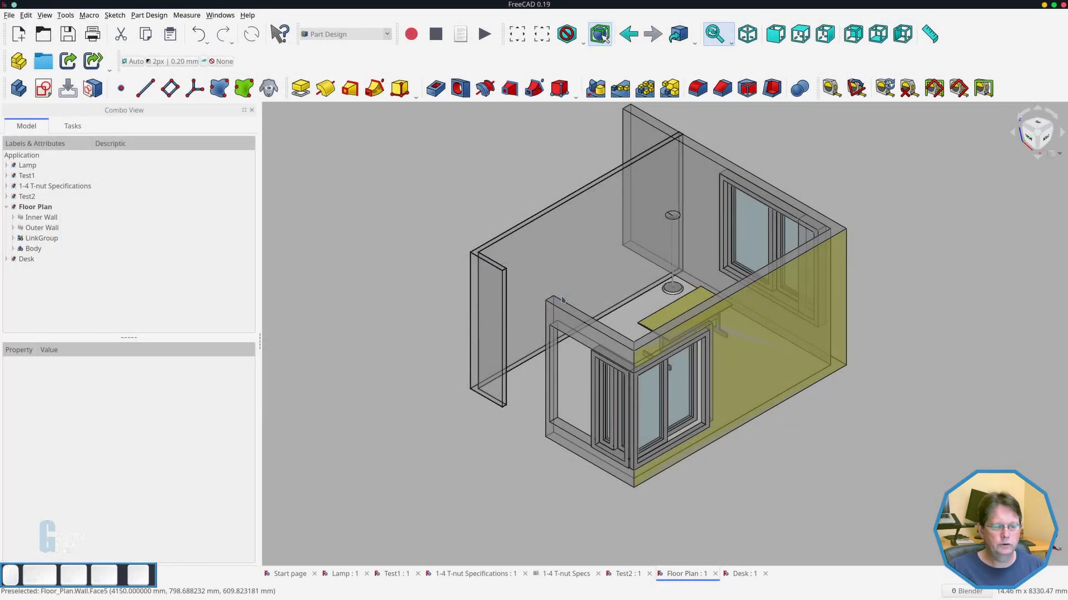